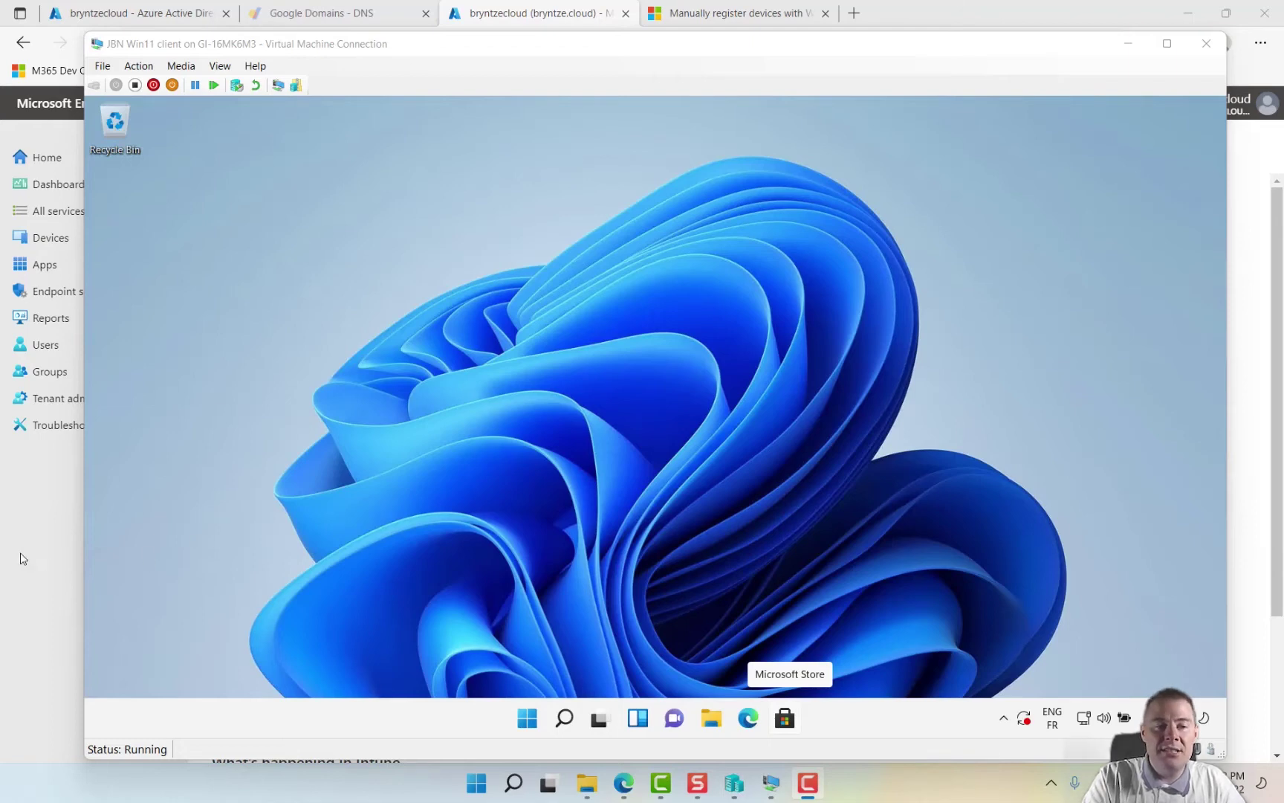
- Go through Devices > Windows > Windows enrollment to the Autopilot Devices page, which has no devices yet
left_click(42, 563)
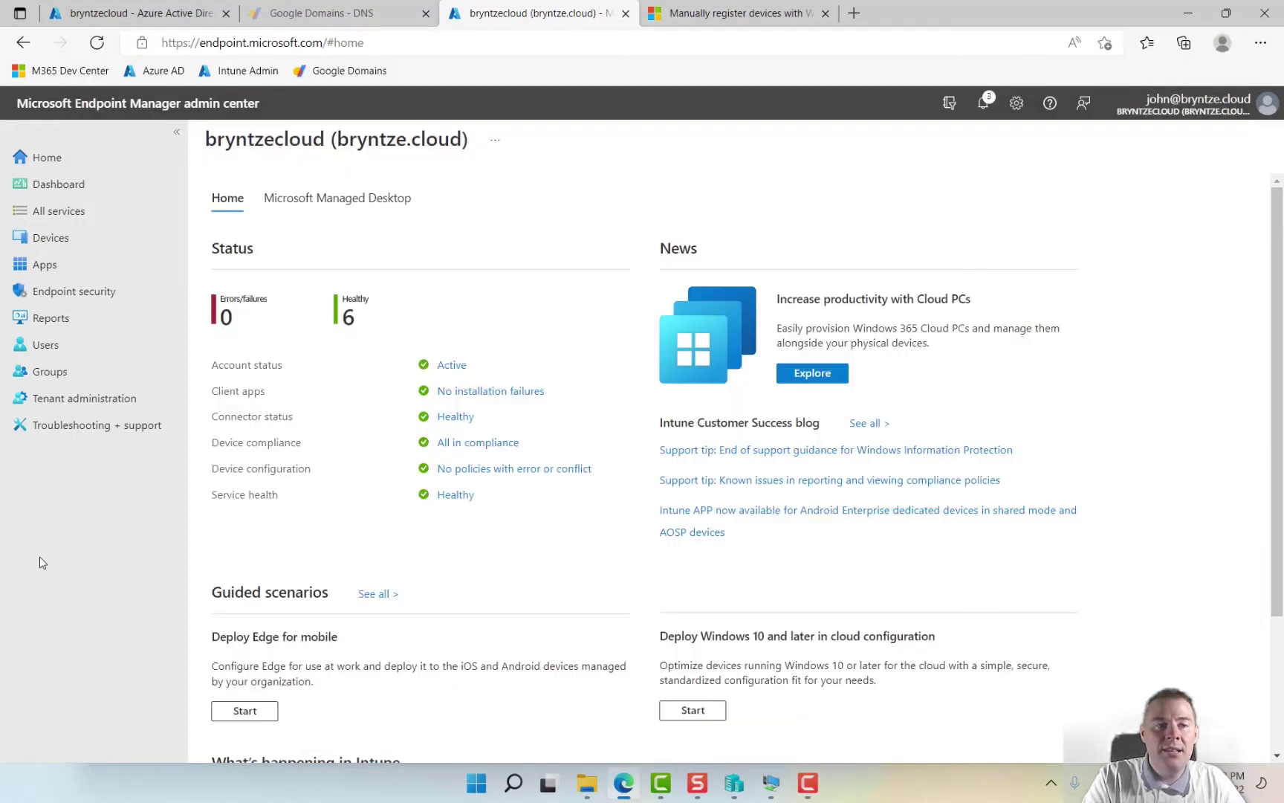
left_click(46, 248)
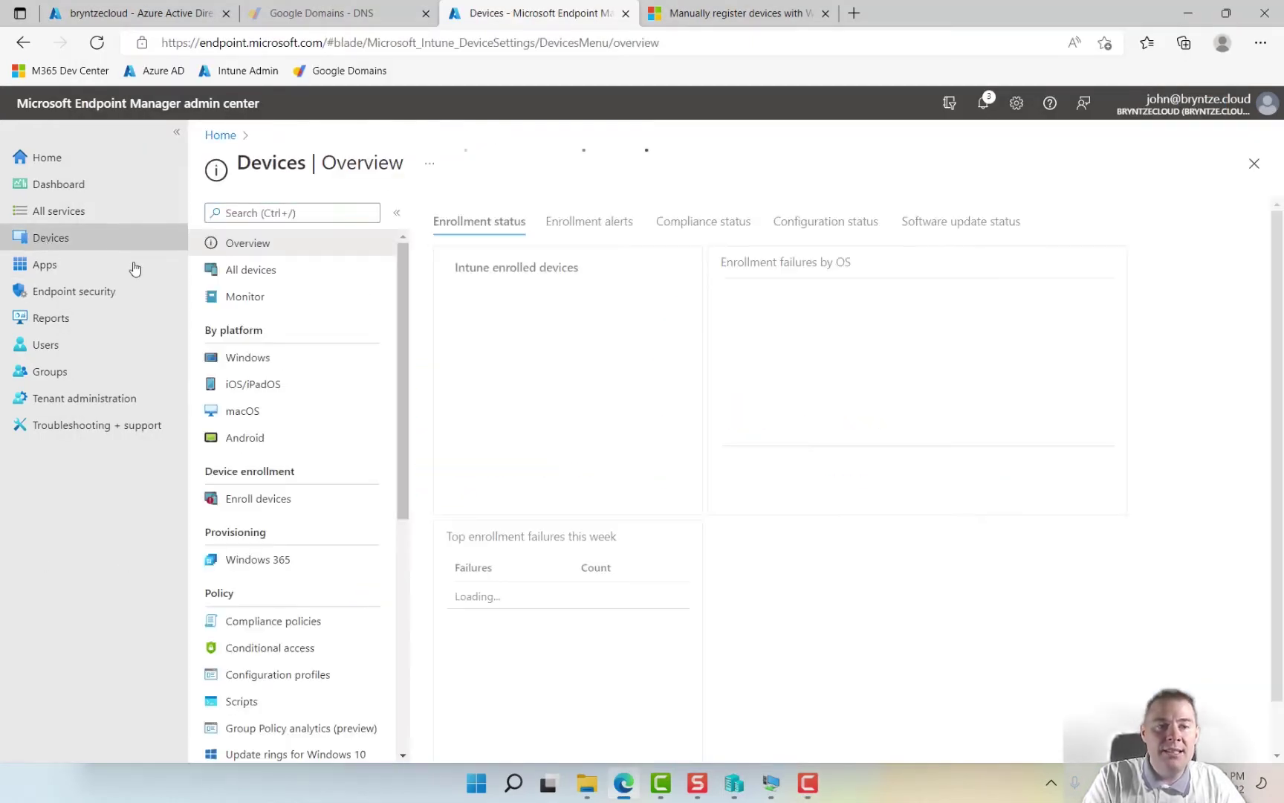
left_click(252, 356)
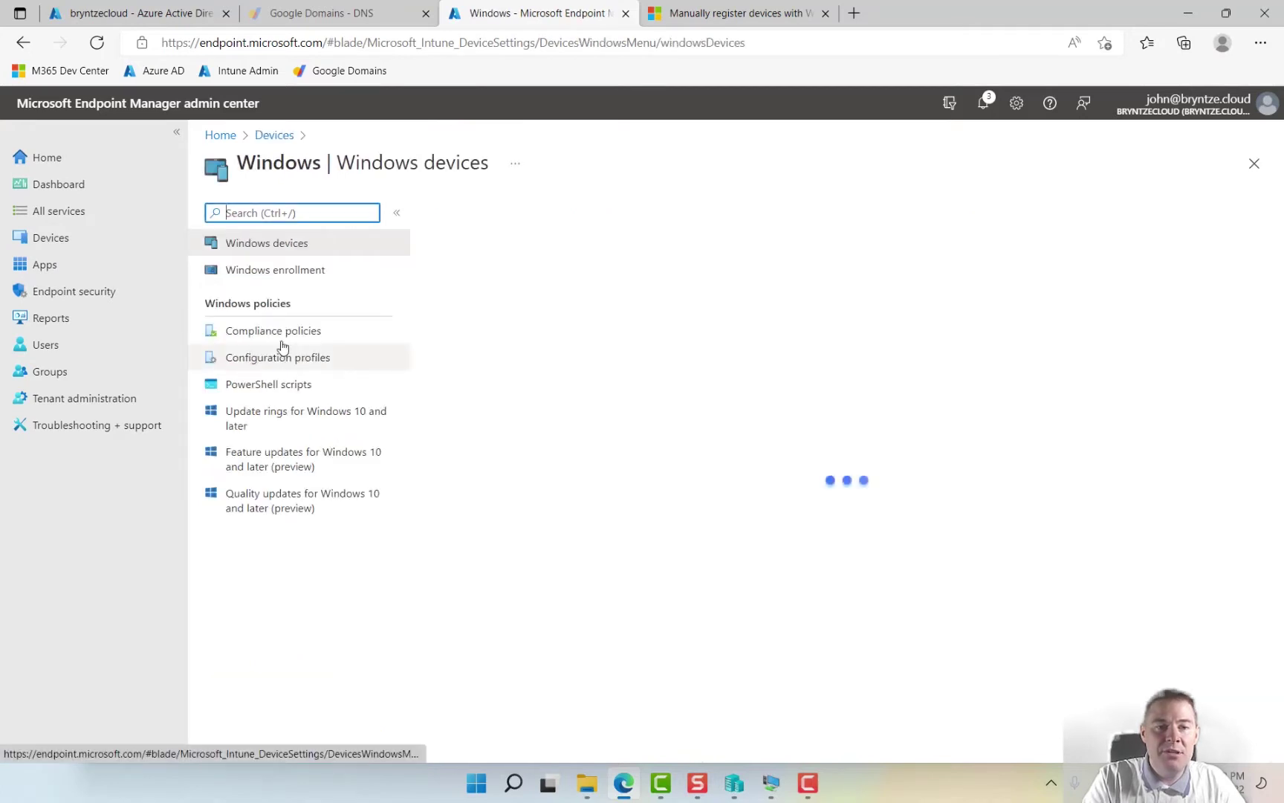
left_click(276, 270)
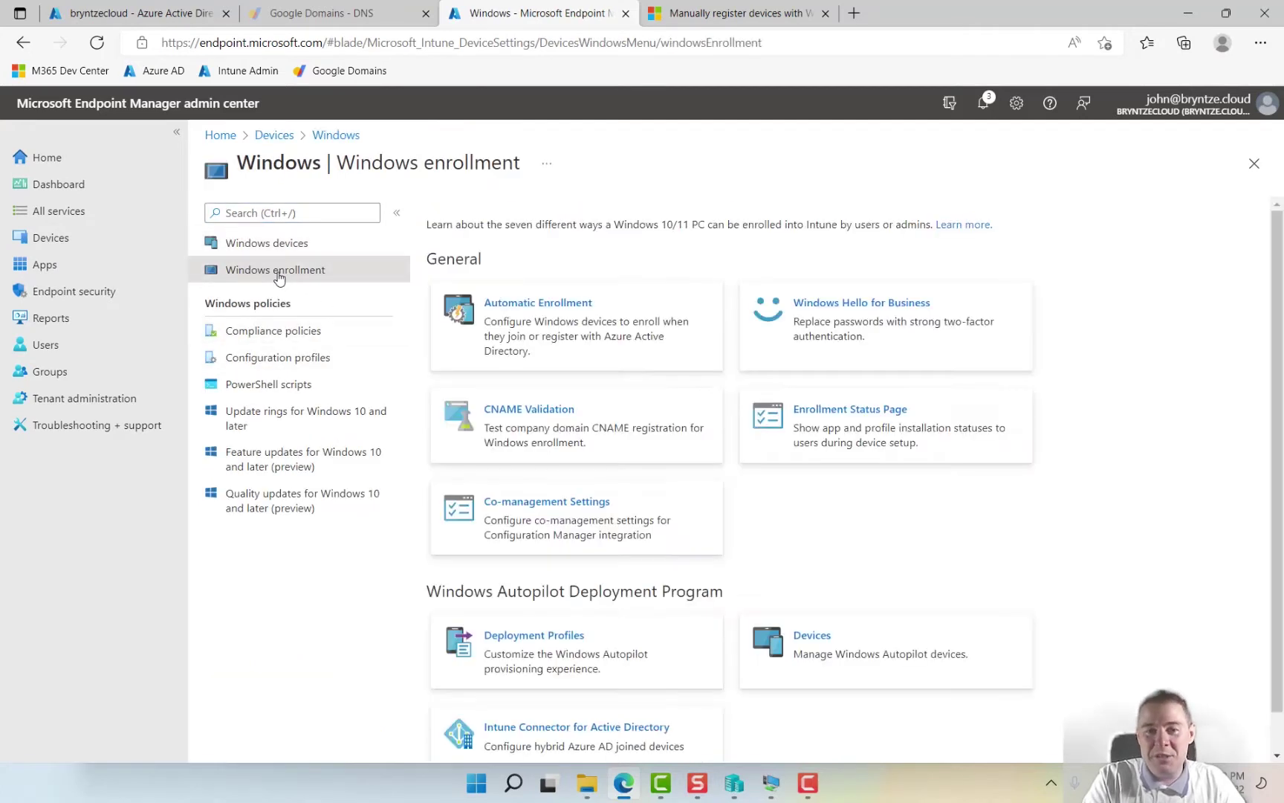
left_click(816, 646)
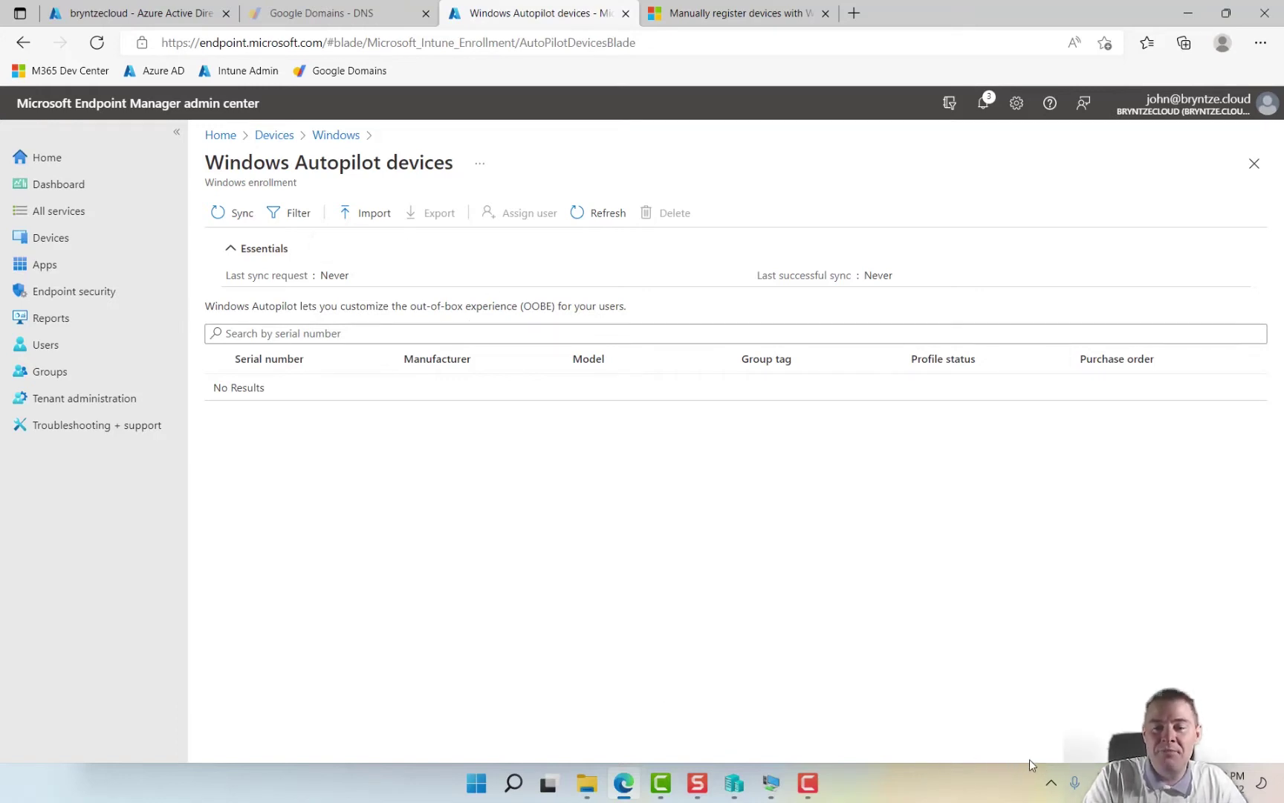
- Switch to the manual-registration Docs article and locate the six hardware-hash PowerShell commands
key("F10")
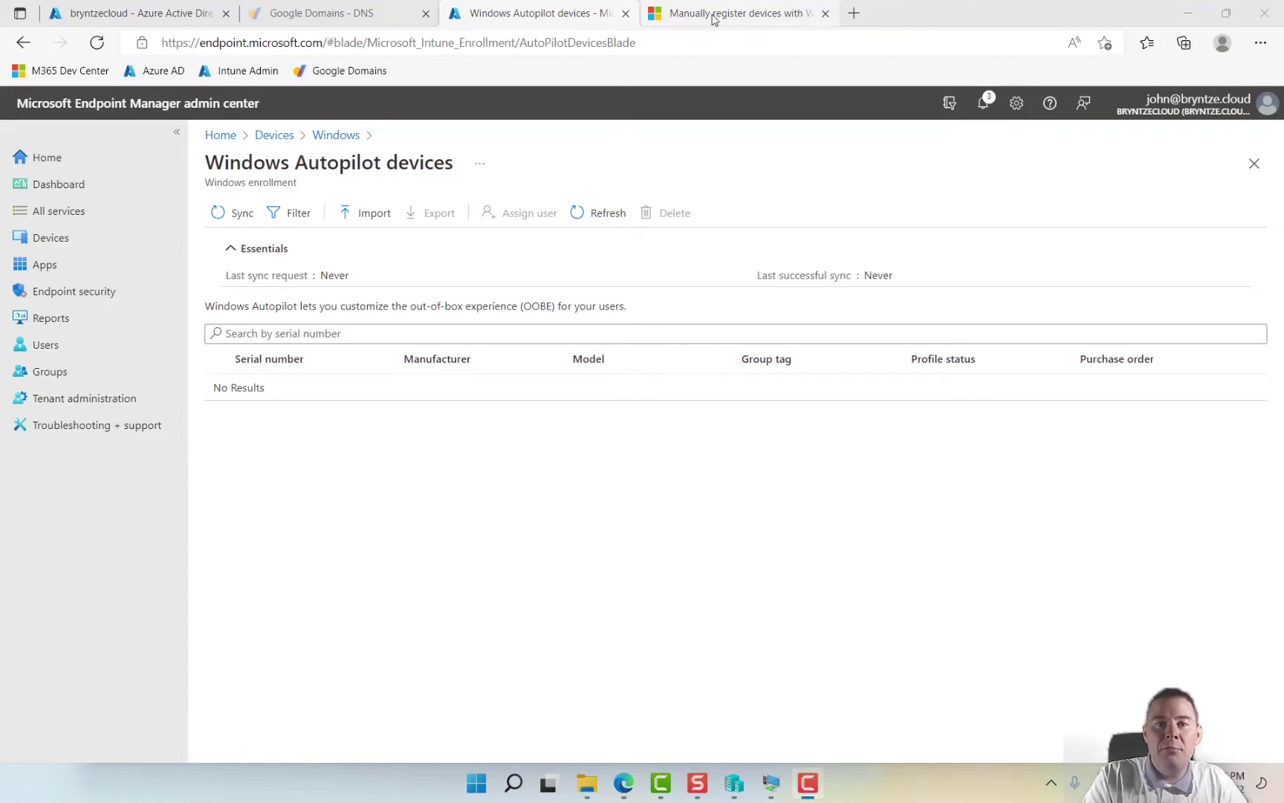
left_click(712, 17)
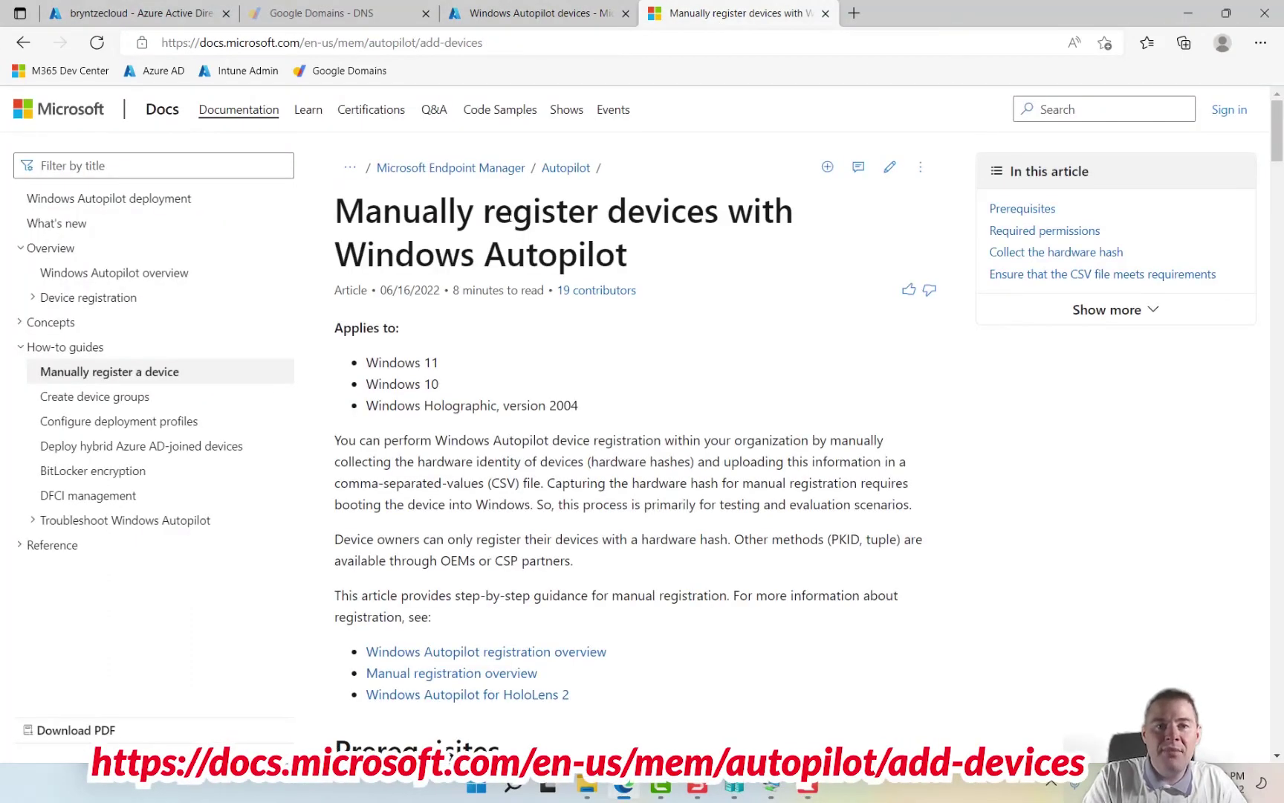
scroll(628, 460, "down", 15)
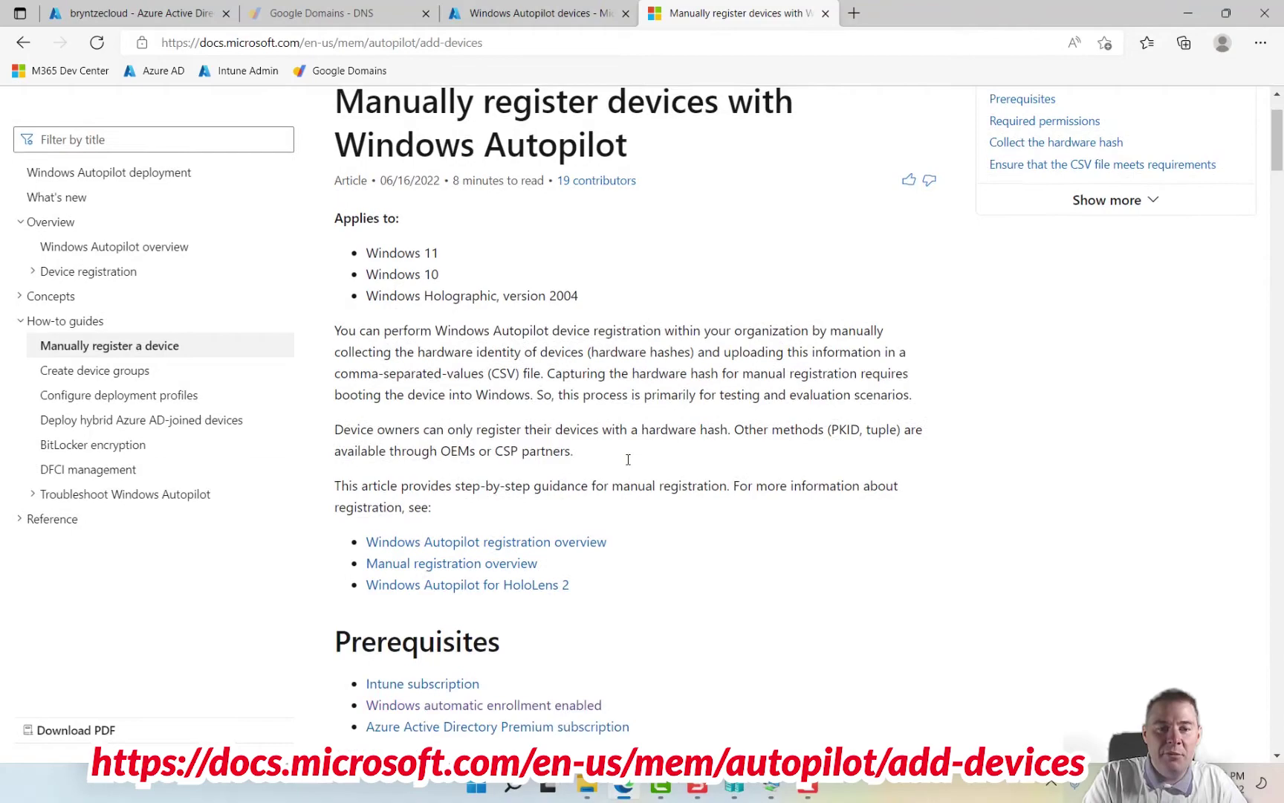
scroll(628, 460, "down", 10)
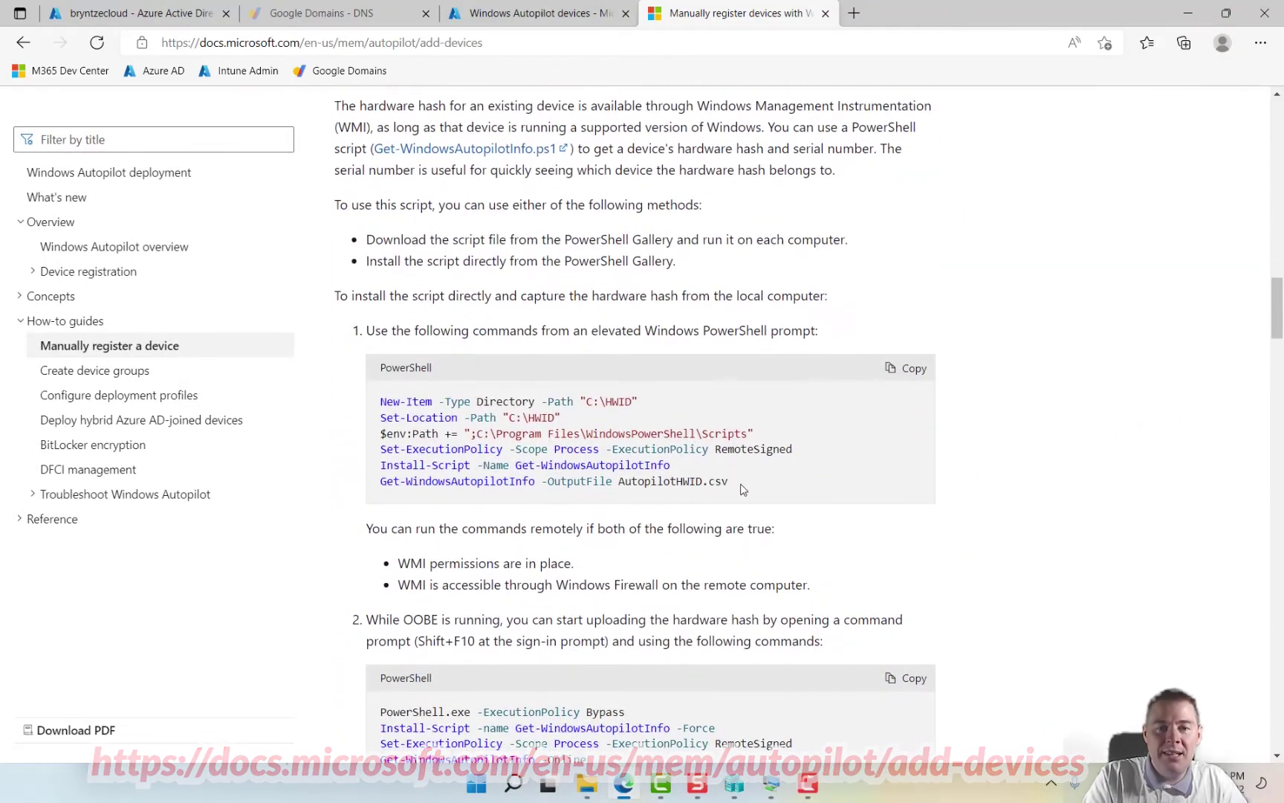
left_click_drag(743, 487, 369, 410)
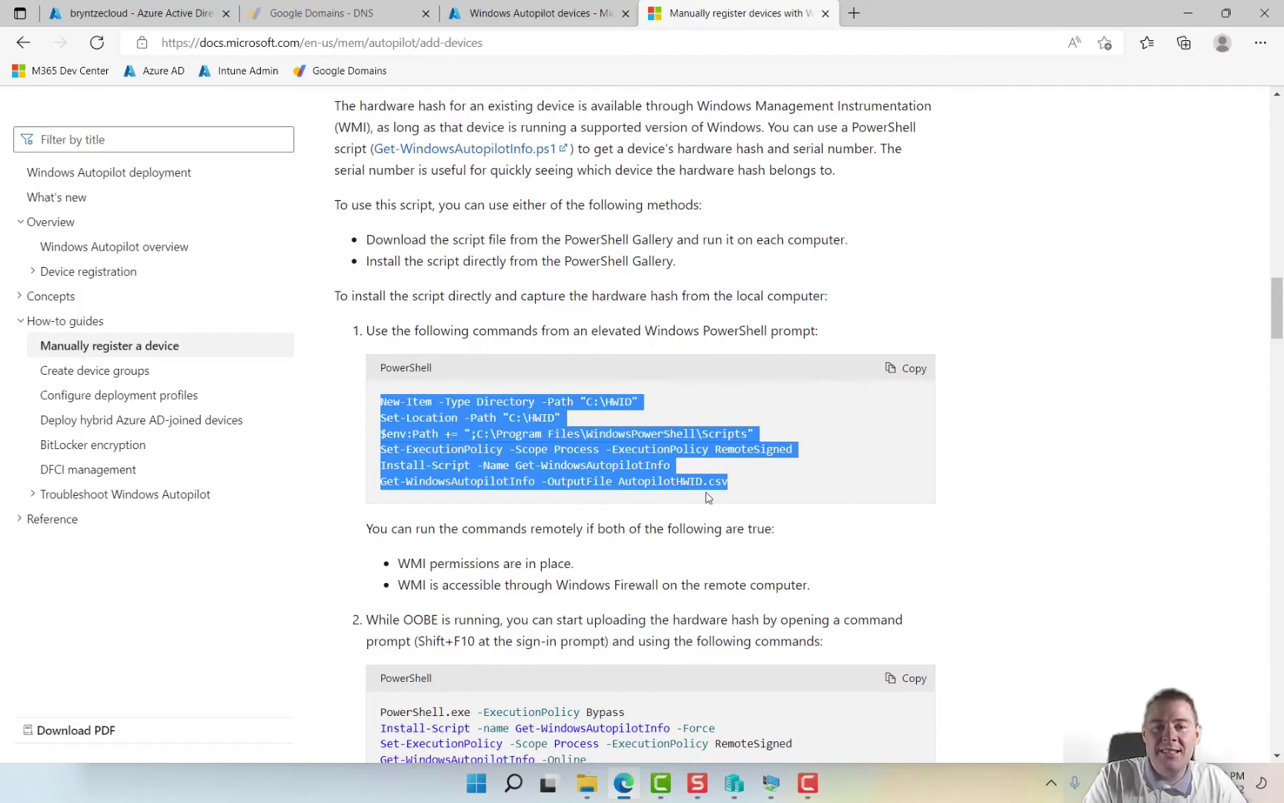
left_click(768, 490)
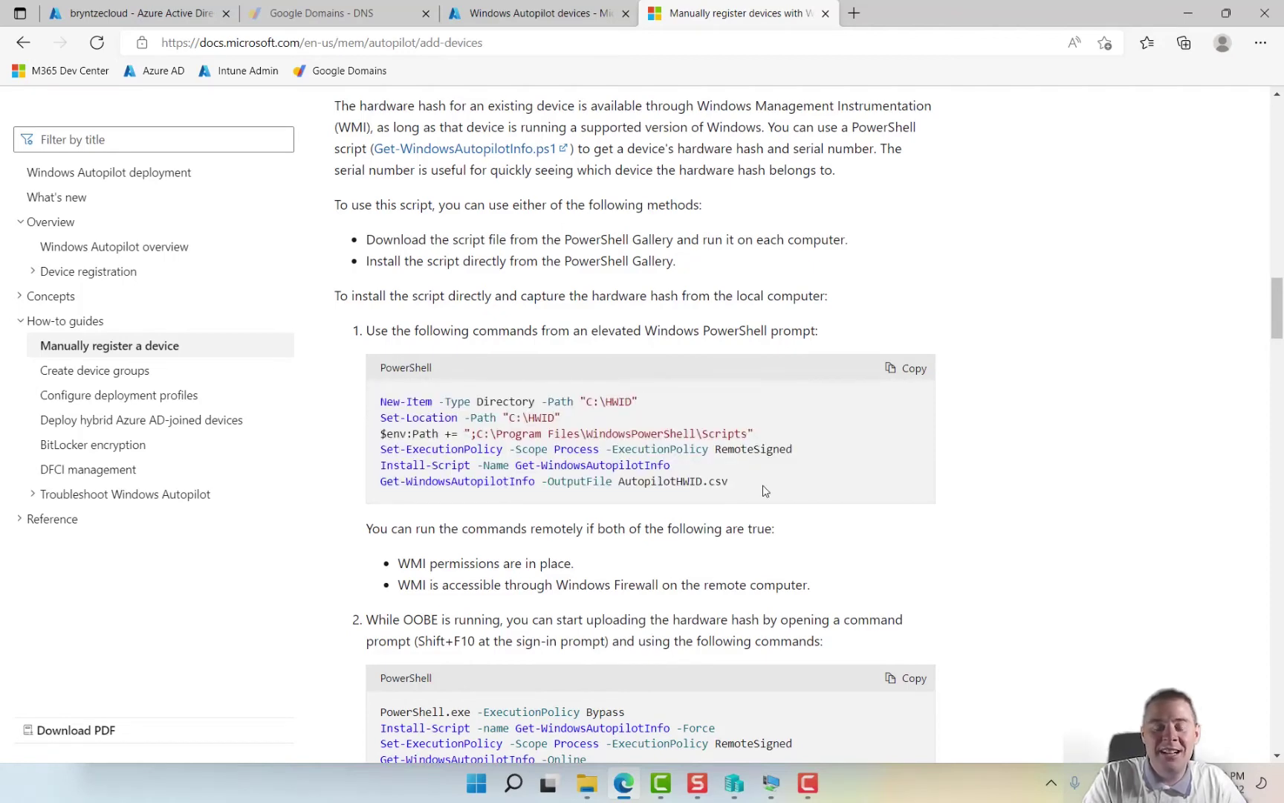
- Review the Shift+F10 OOBE upload commands, then select the hardware-hash commands starting at New-Item
scroll(733, 554, "down", 1)
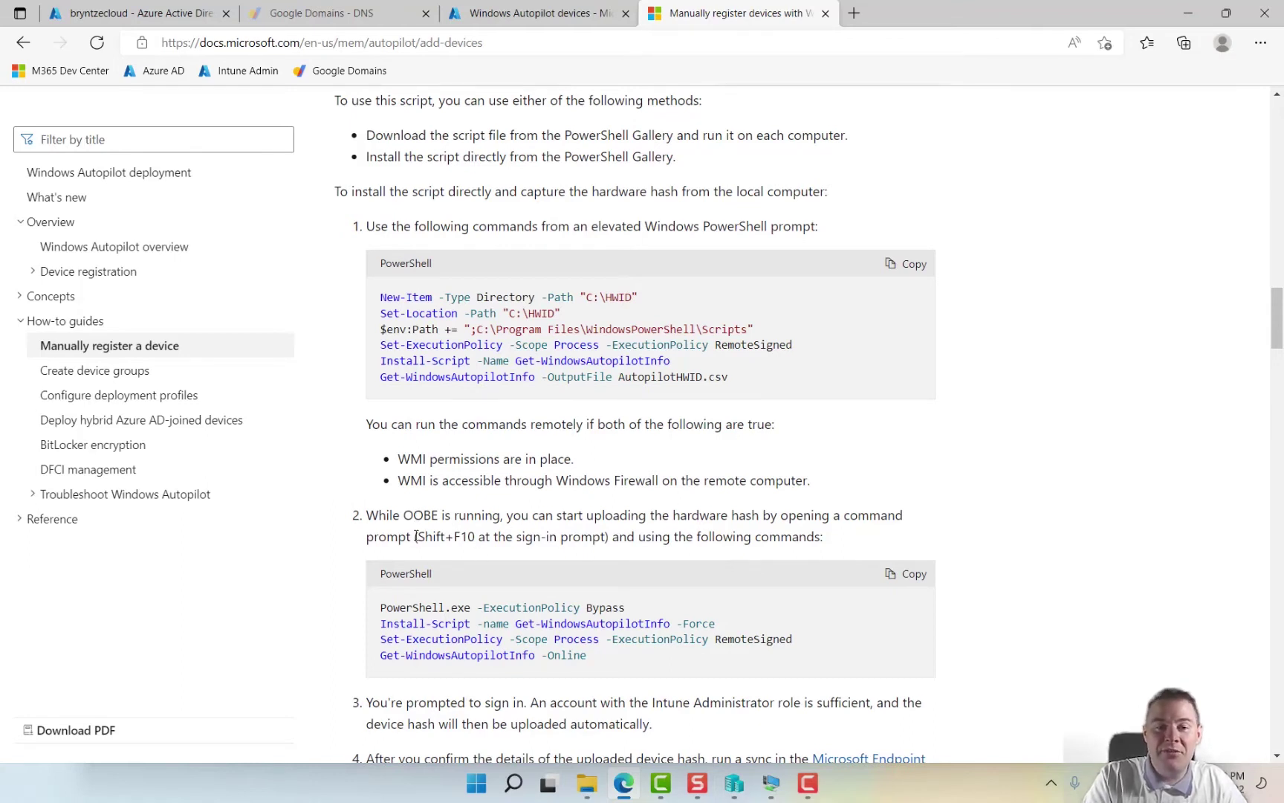
left_click_drag(416, 536, 475, 536)
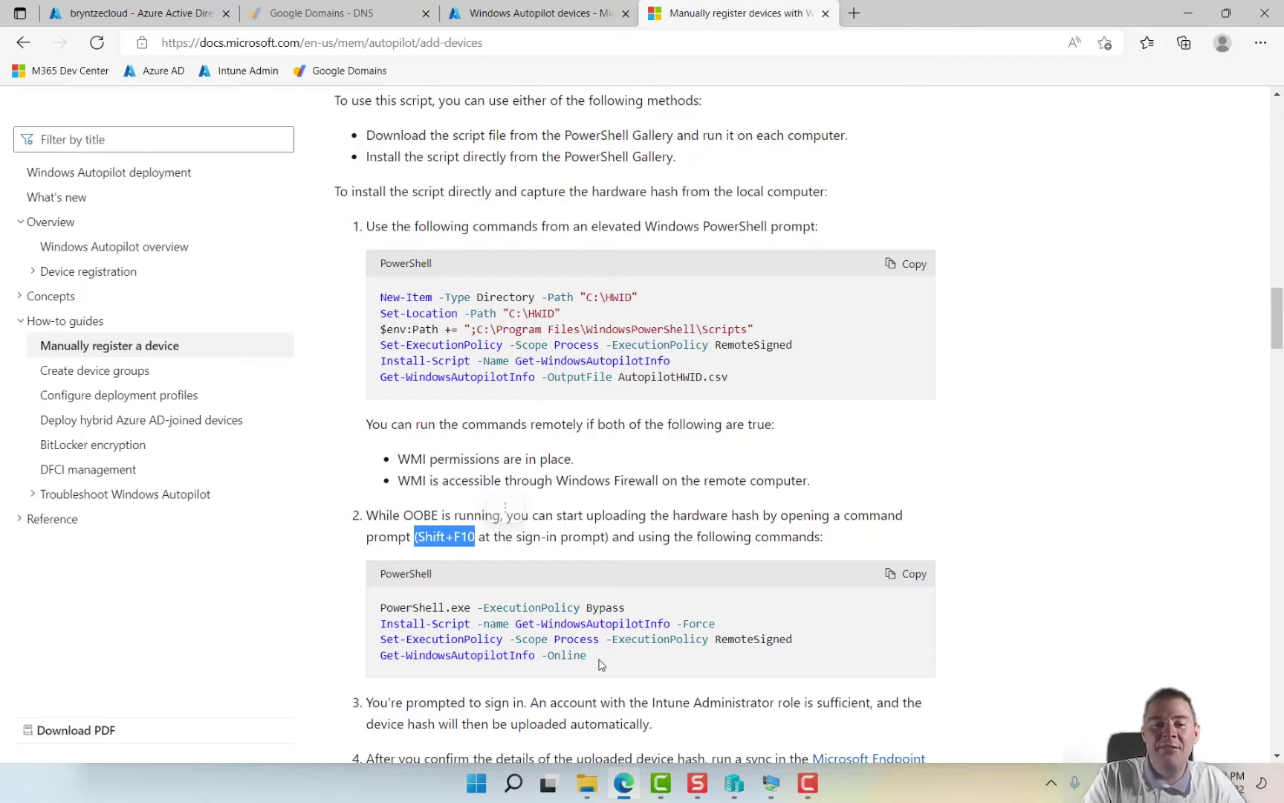
left_click_drag(598, 661, 375, 608)
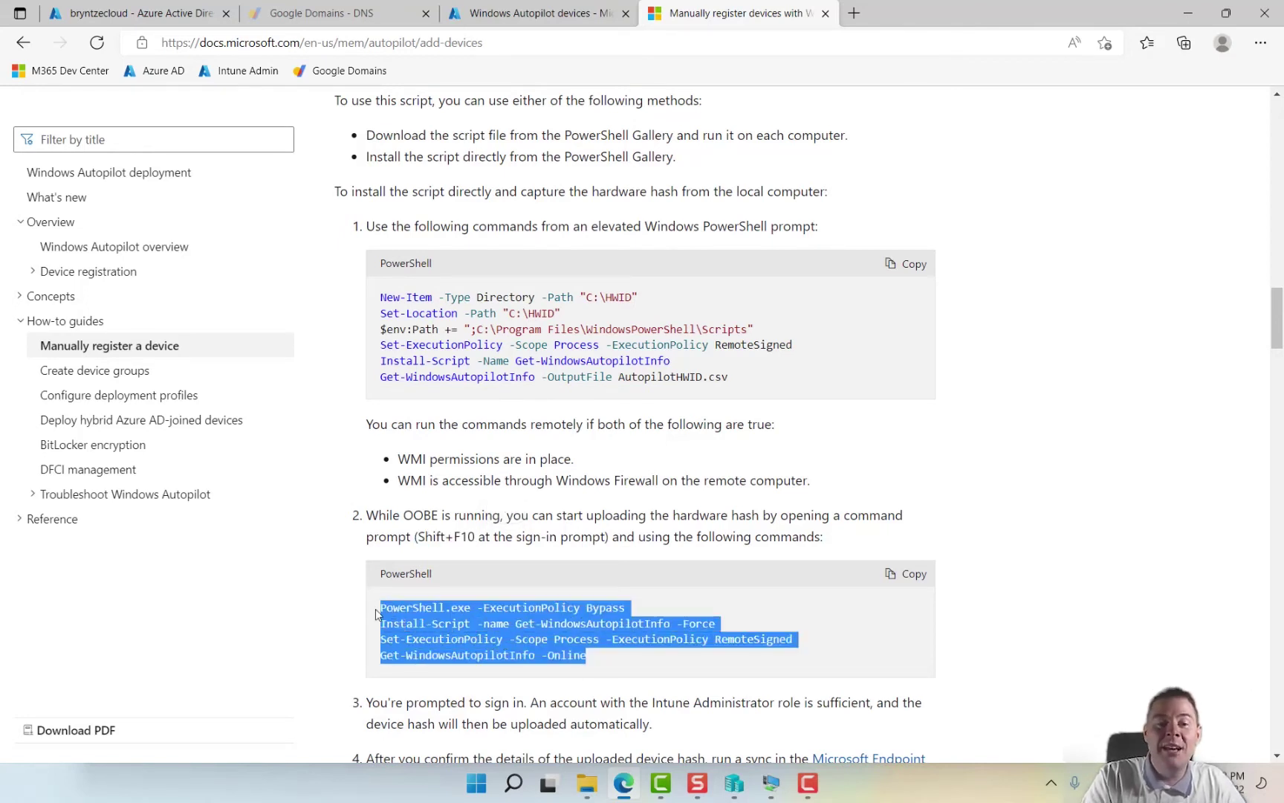
left_click(822, 626)
scroll(639, 446, "up", 1)
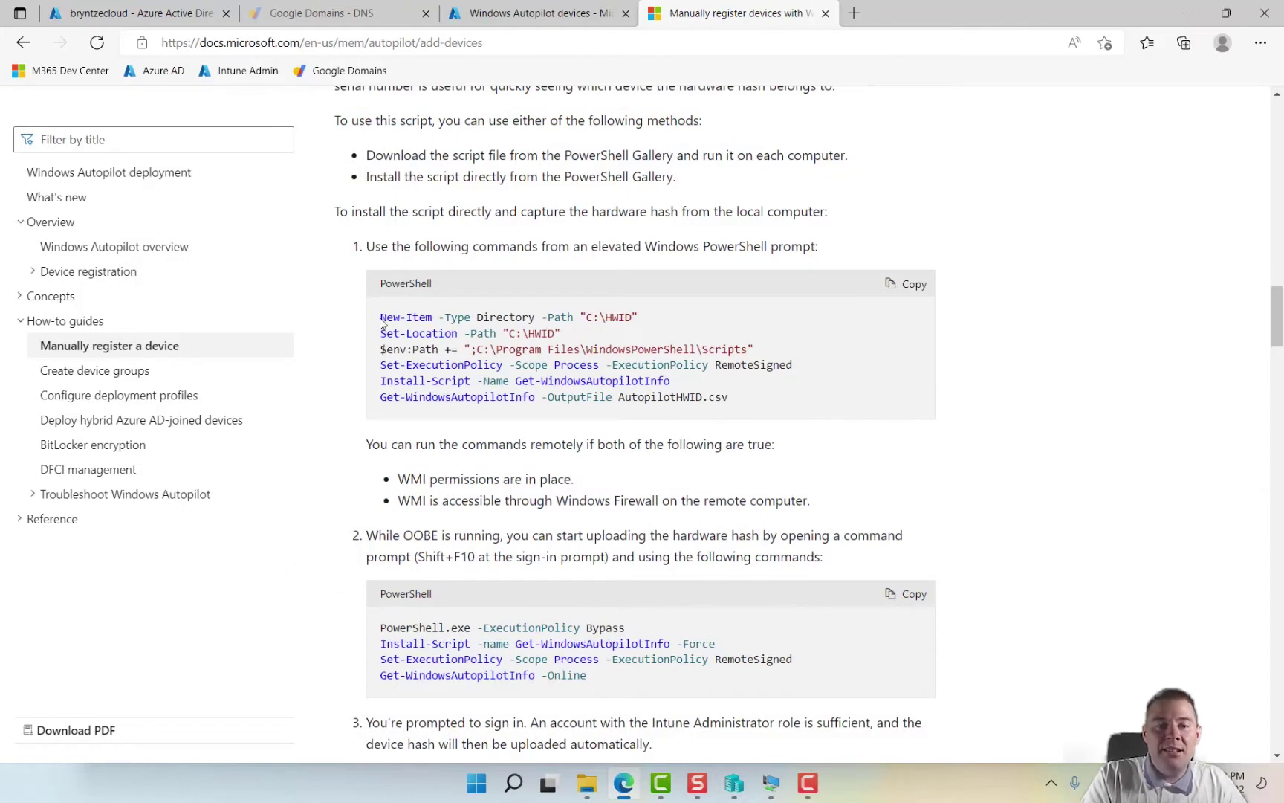
left_click_drag(380, 321, 541, 379)
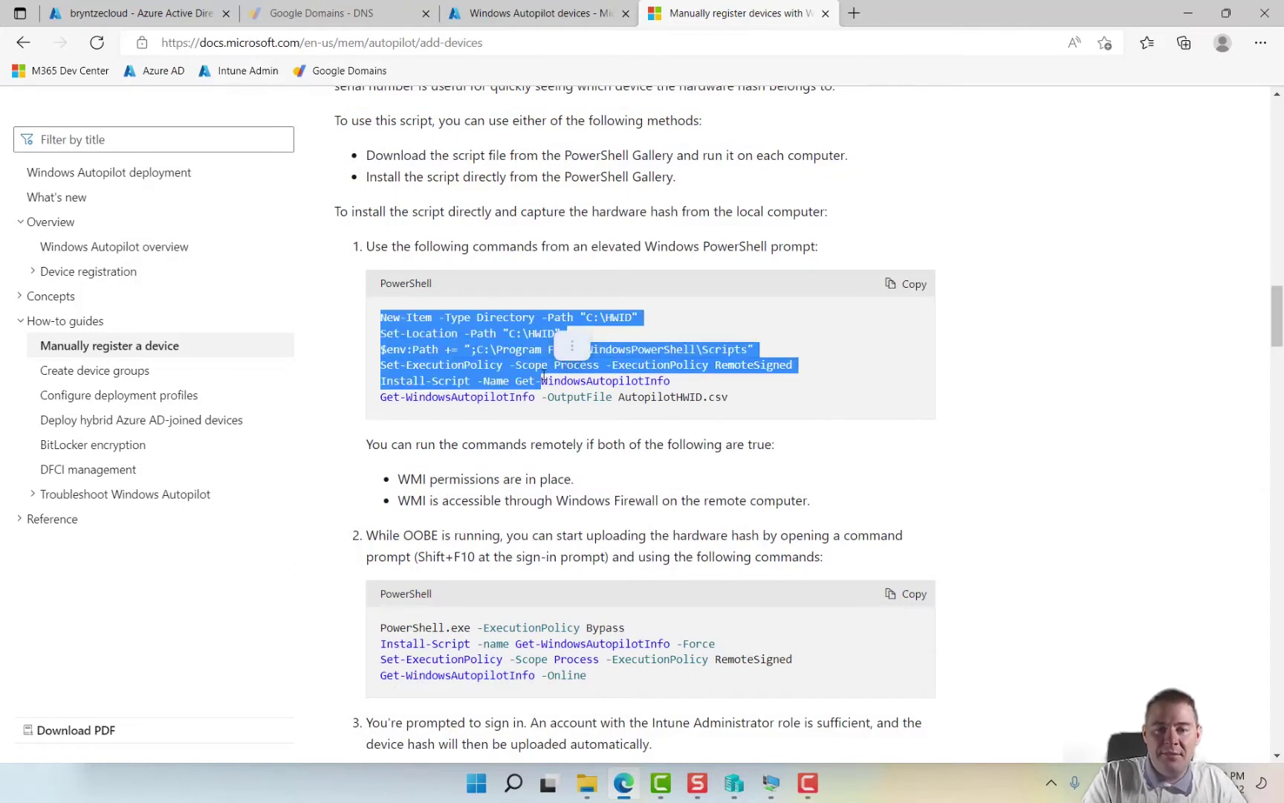
- Search 'powershell ise' in the Win11 VM's Start menu and launch it as administrator, accepting UAC
left_click(773, 792)
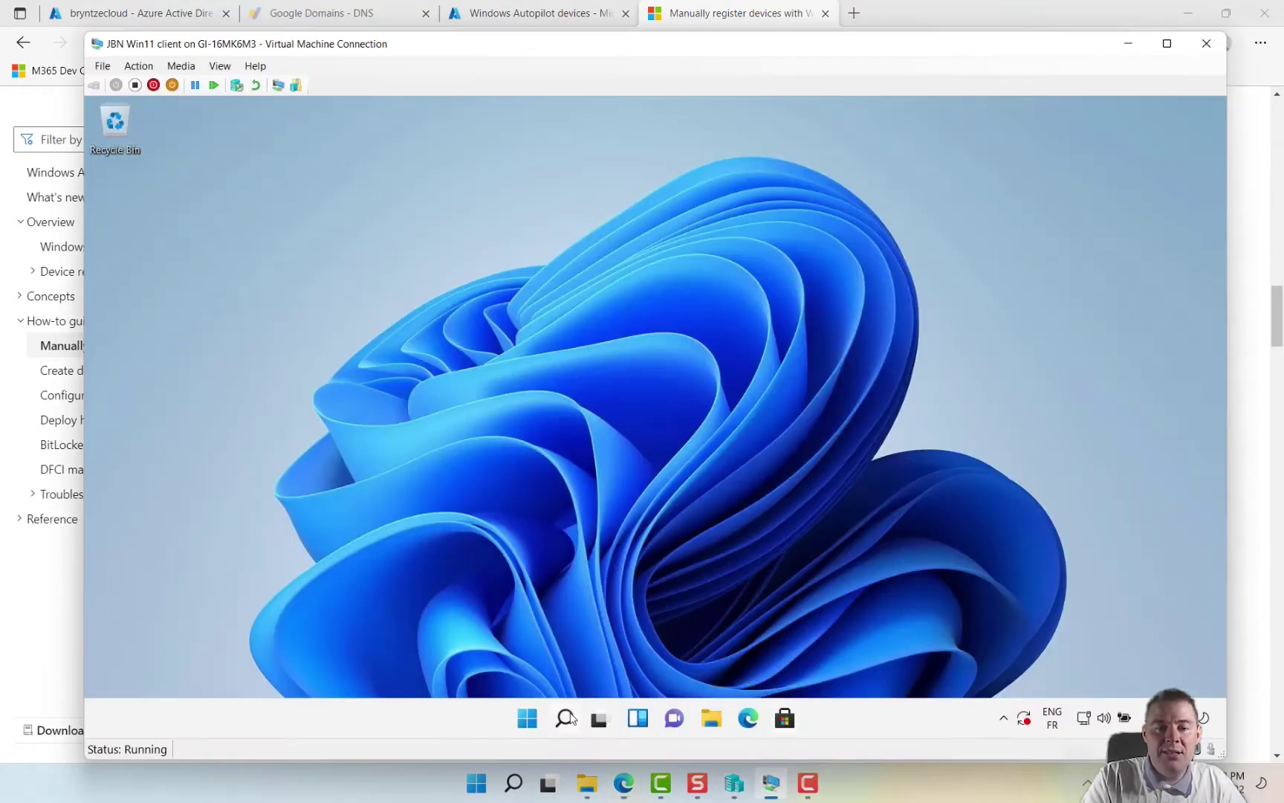
left_click(528, 725)
type("powershekk")
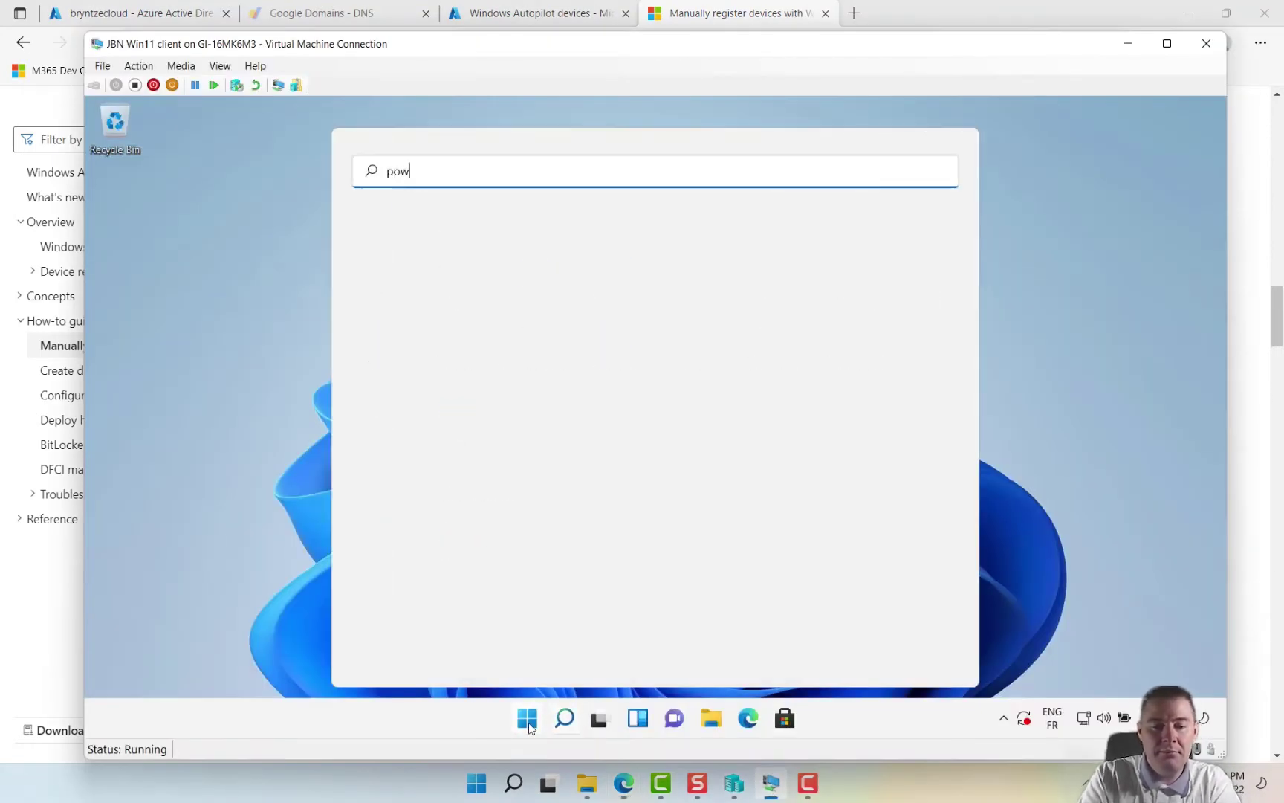
key("BackSpace")
key("BackSpace")
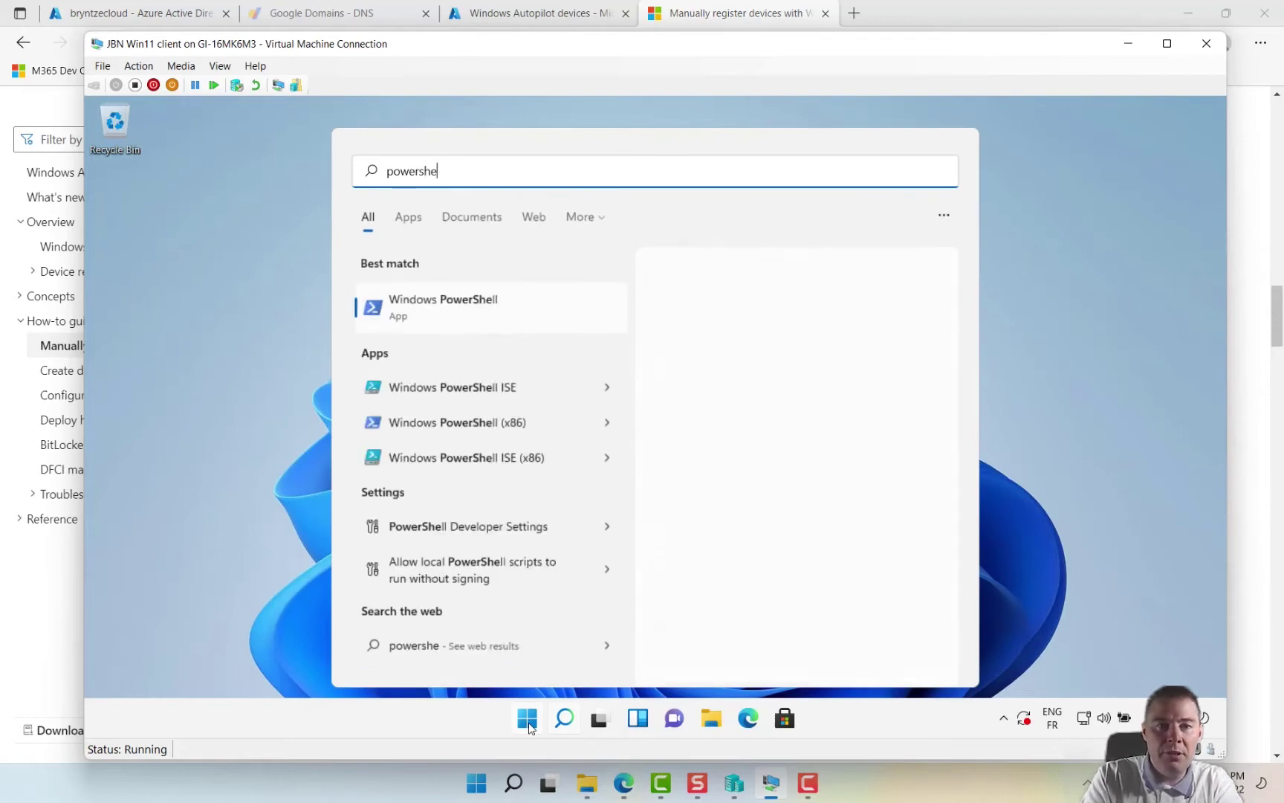
type("ll ise")
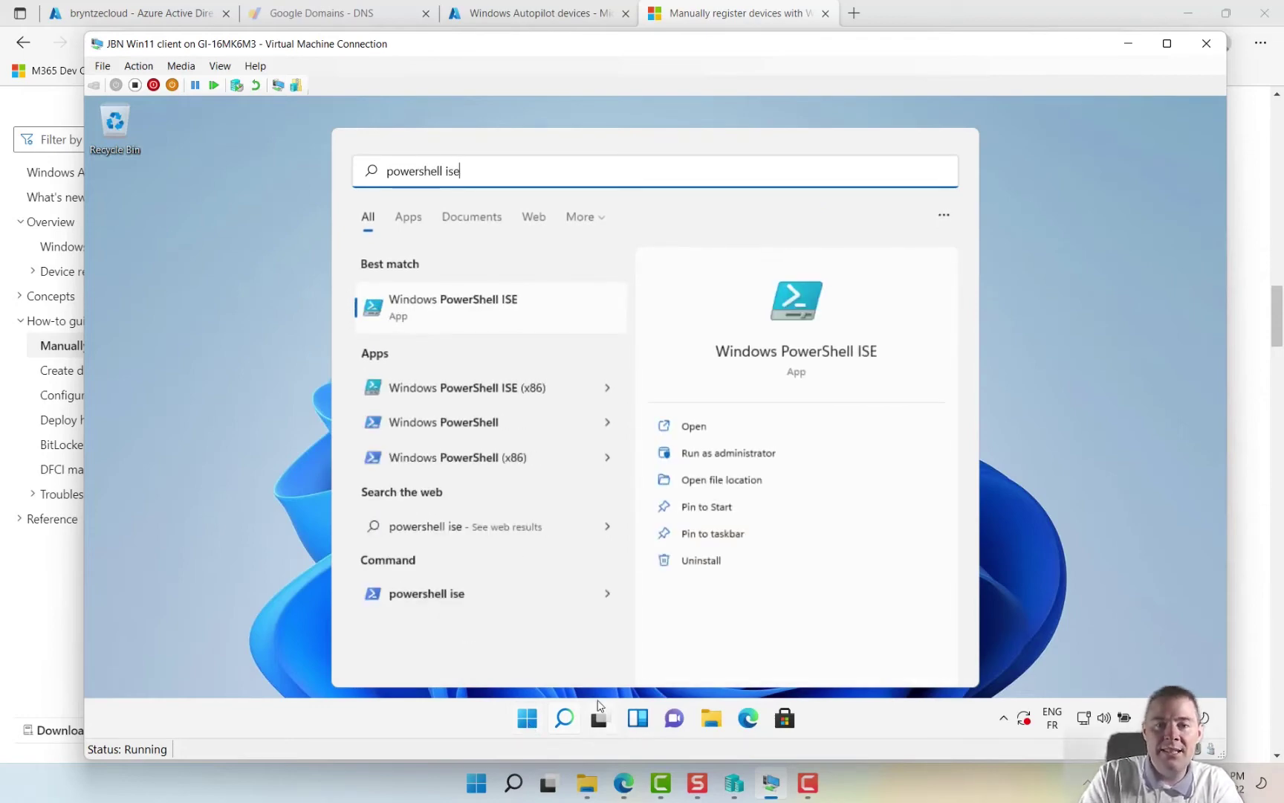
left_click(694, 455)
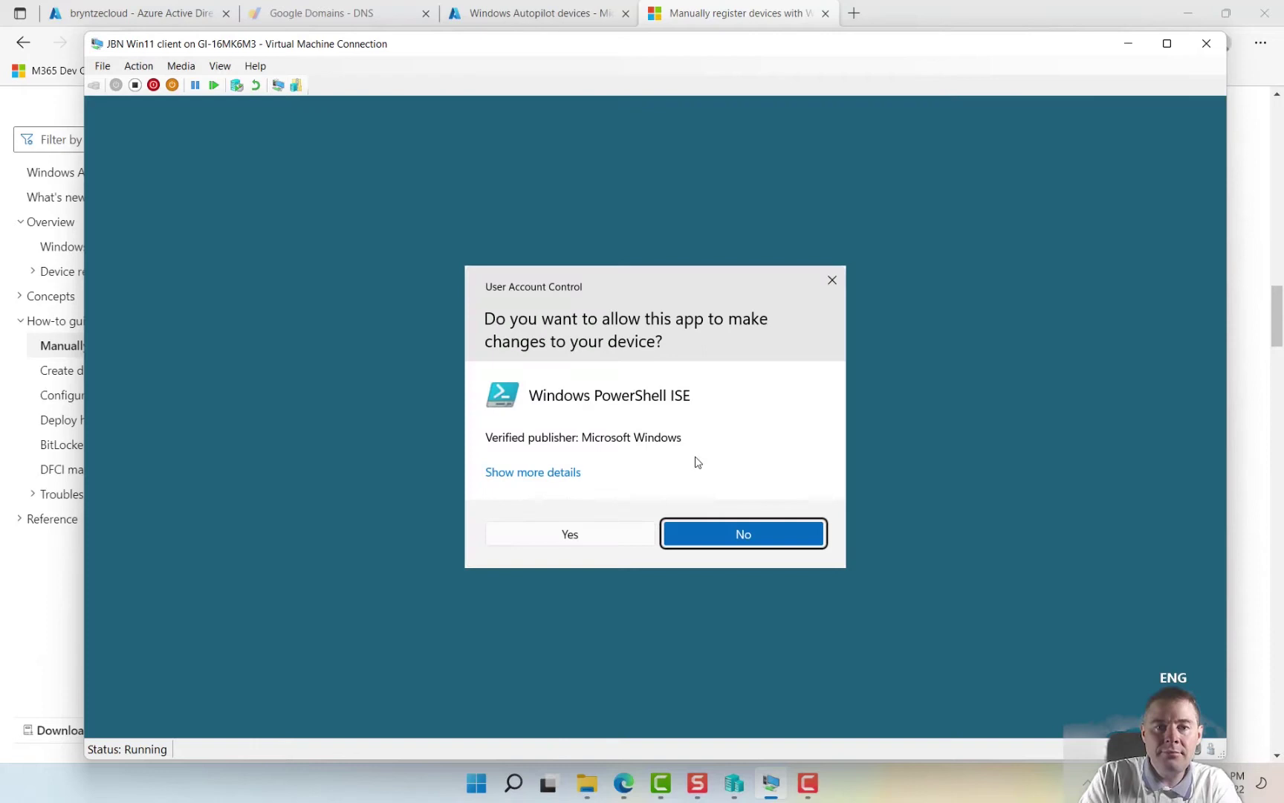
left_click(556, 537)
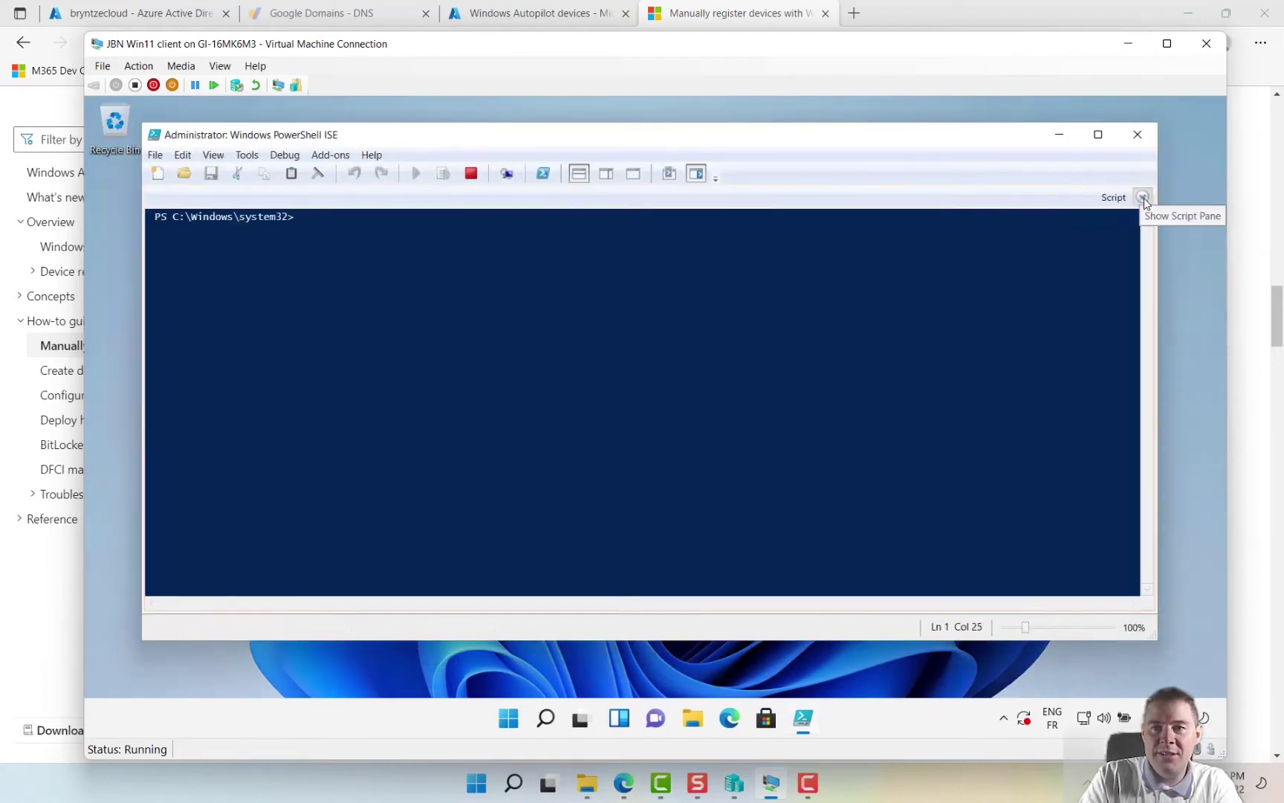
- Copy the hardware-hash command block from the Docs page and paste it into PowerShell ISE's Untitled1.ps1
left_click(1144, 198)
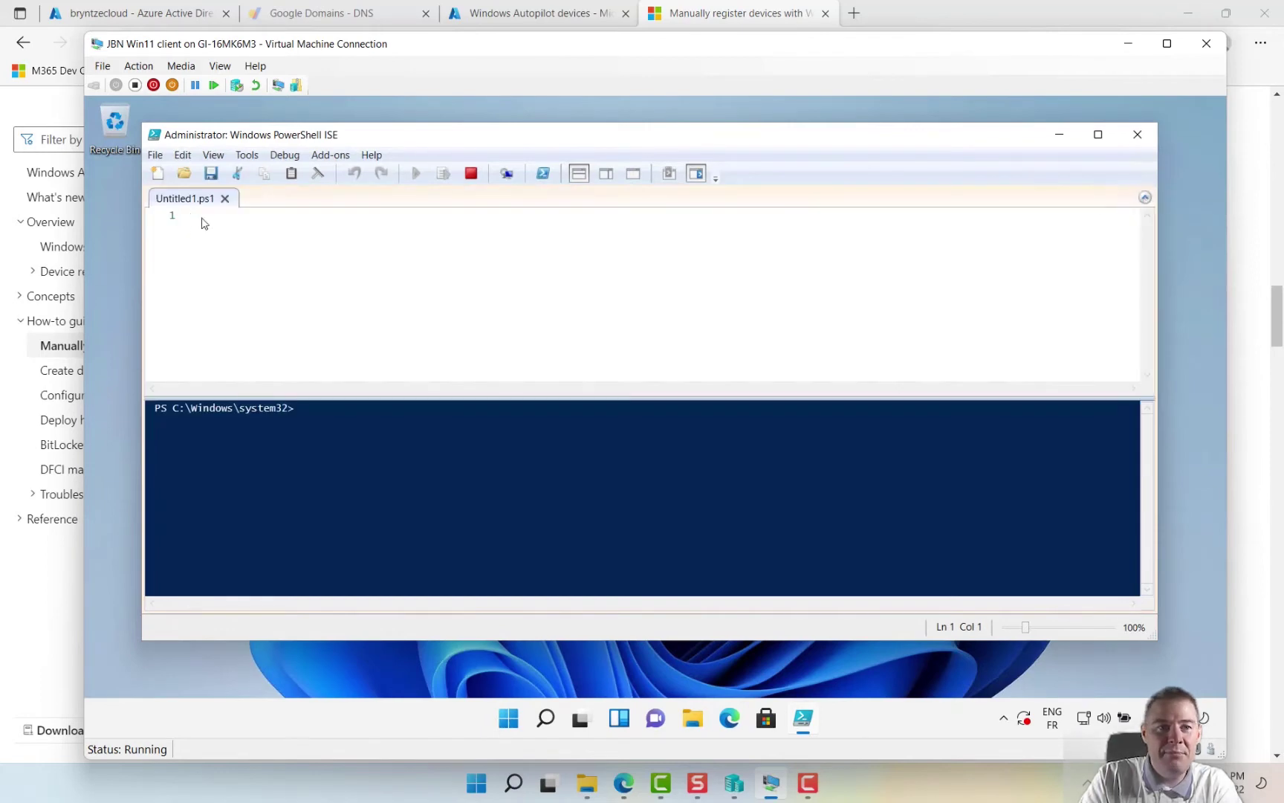
left_click(623, 789)
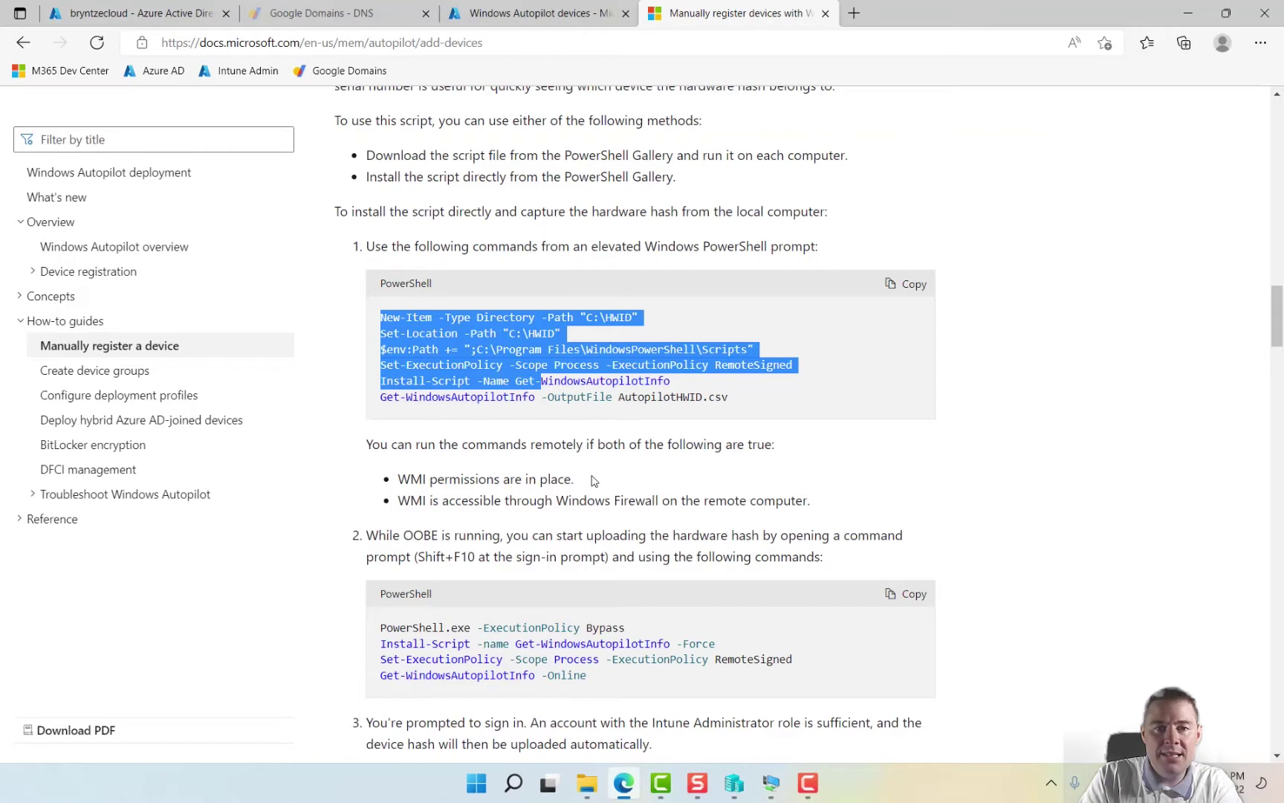
left_click(738, 401)
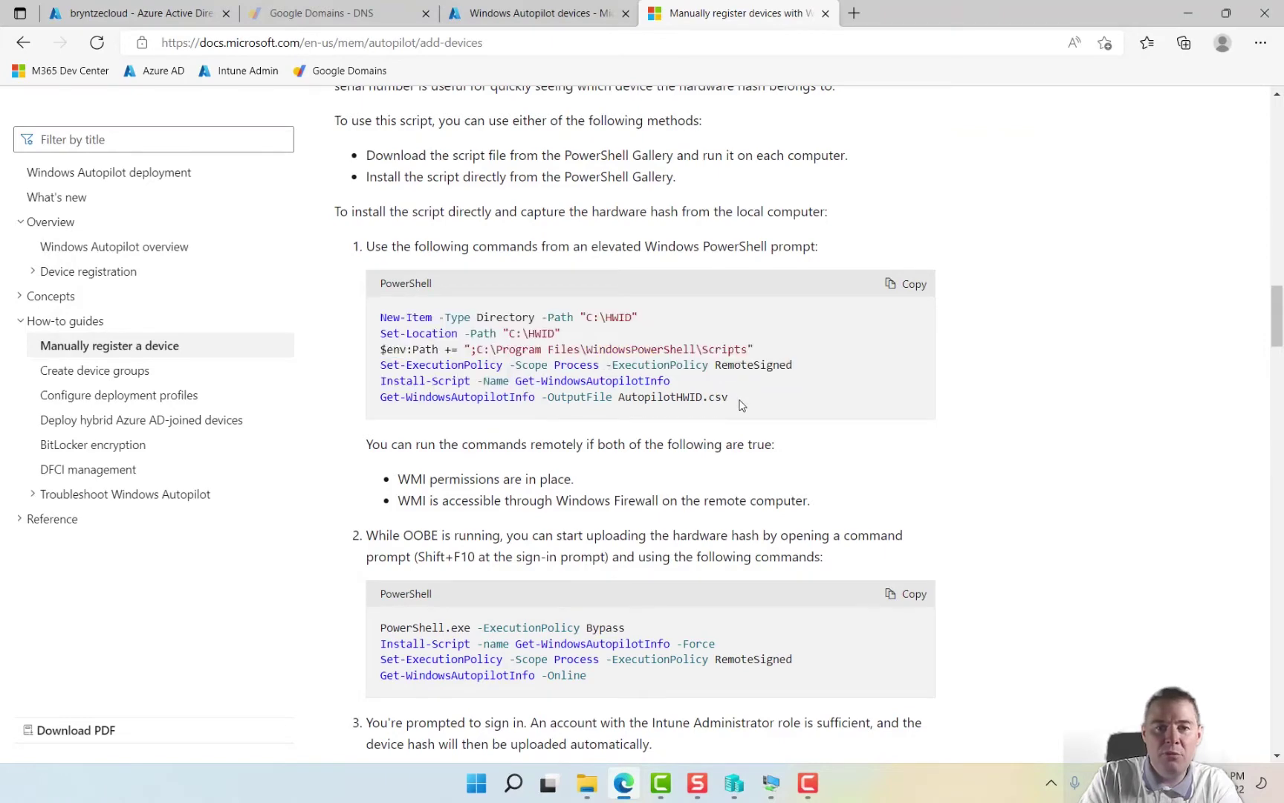
left_click_drag(740, 403, 371, 327)
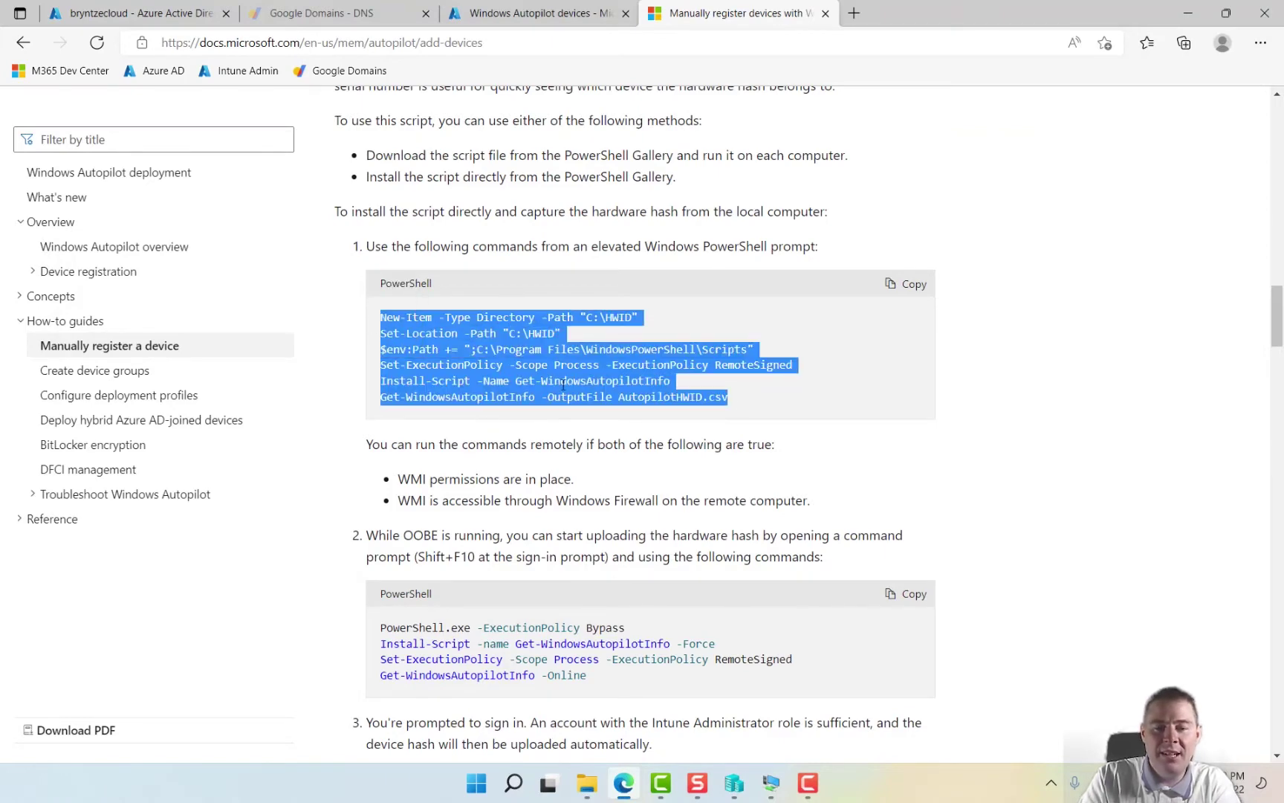
left_click(770, 783)
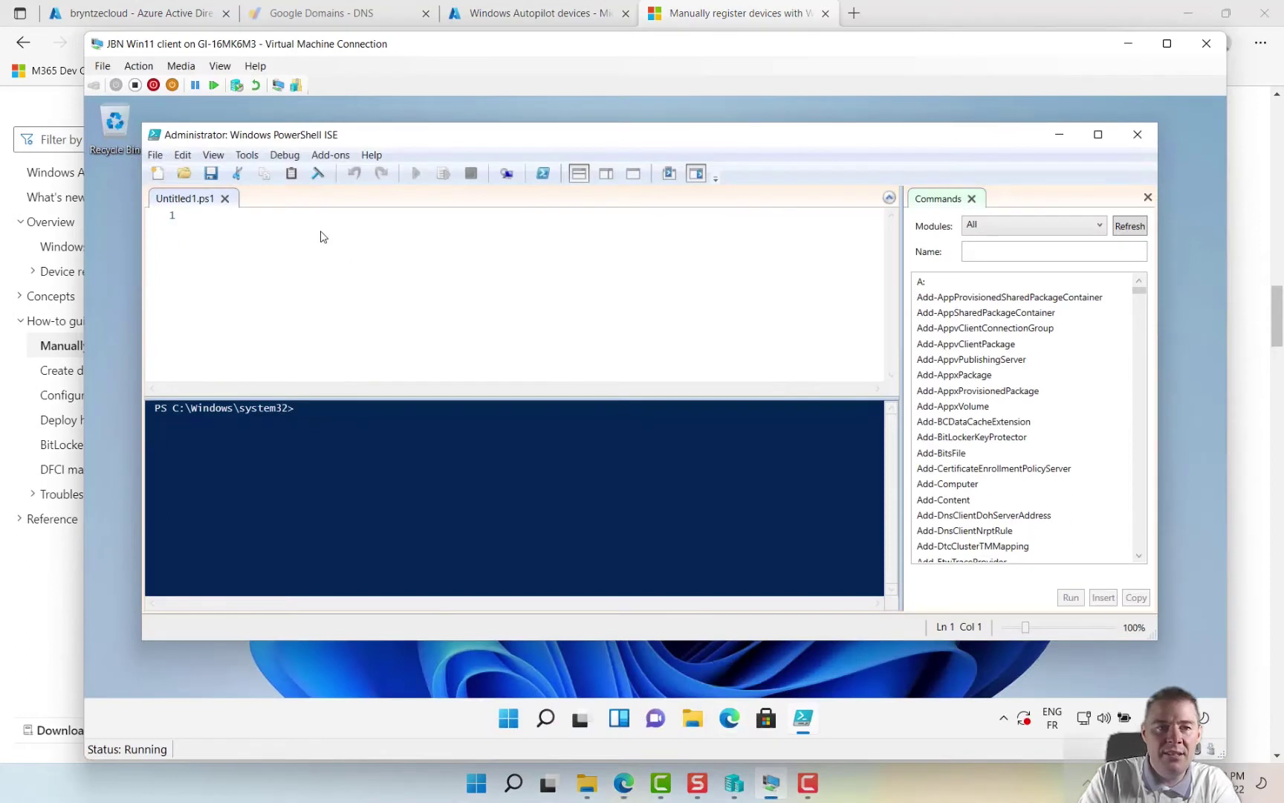
type("New-Item -Type Directory -Path \"C:\\HWID\" Set-Location -Path \"C:\\HWID\" $env:Path += \";C:\\Program Files\\WindowsPowerShell\\Scripts\" Set-ExecutionPolicy -Scope Process -ExecutionPolicy RemoteSigned Install-Script -Name Get-WindowsAutopilotInfo Get-WindowsAutopilotInfo -OutputFile AutopilotHWID.csv")
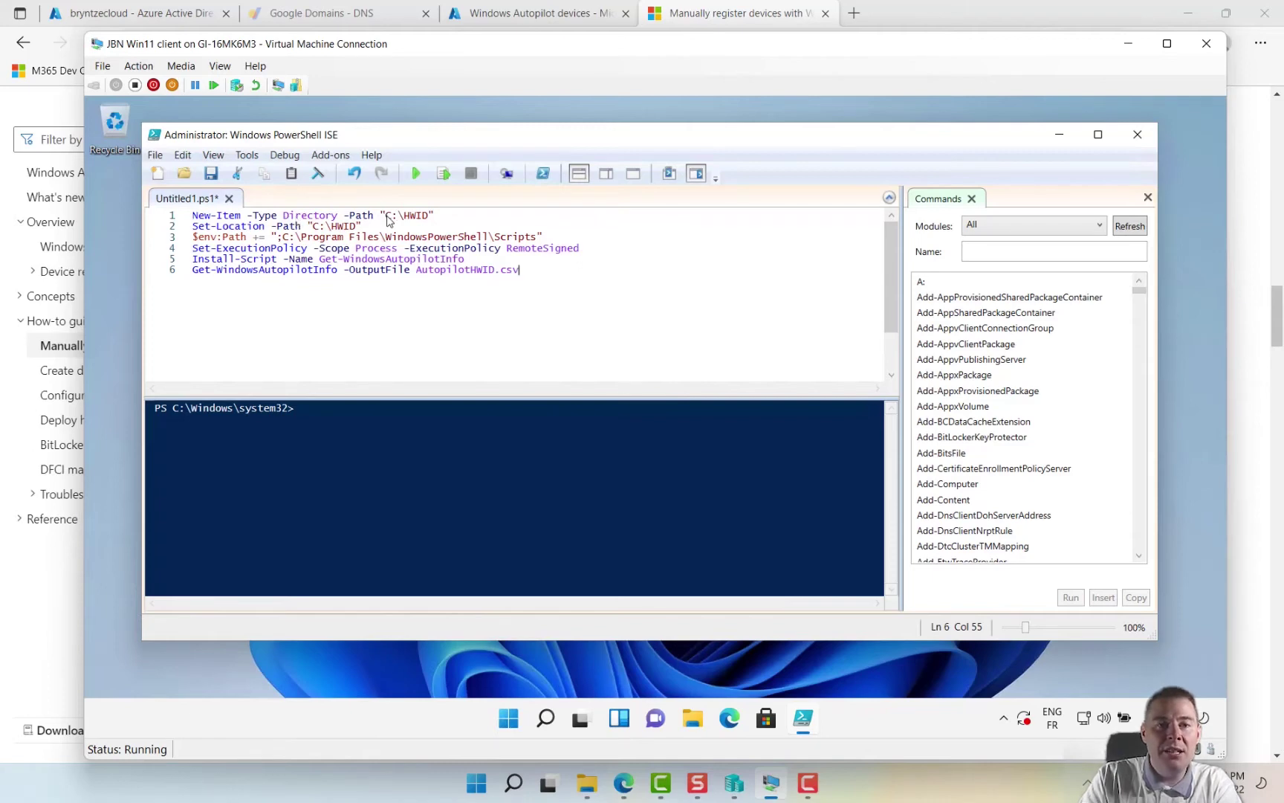
left_click_drag(387, 217, 429, 216)
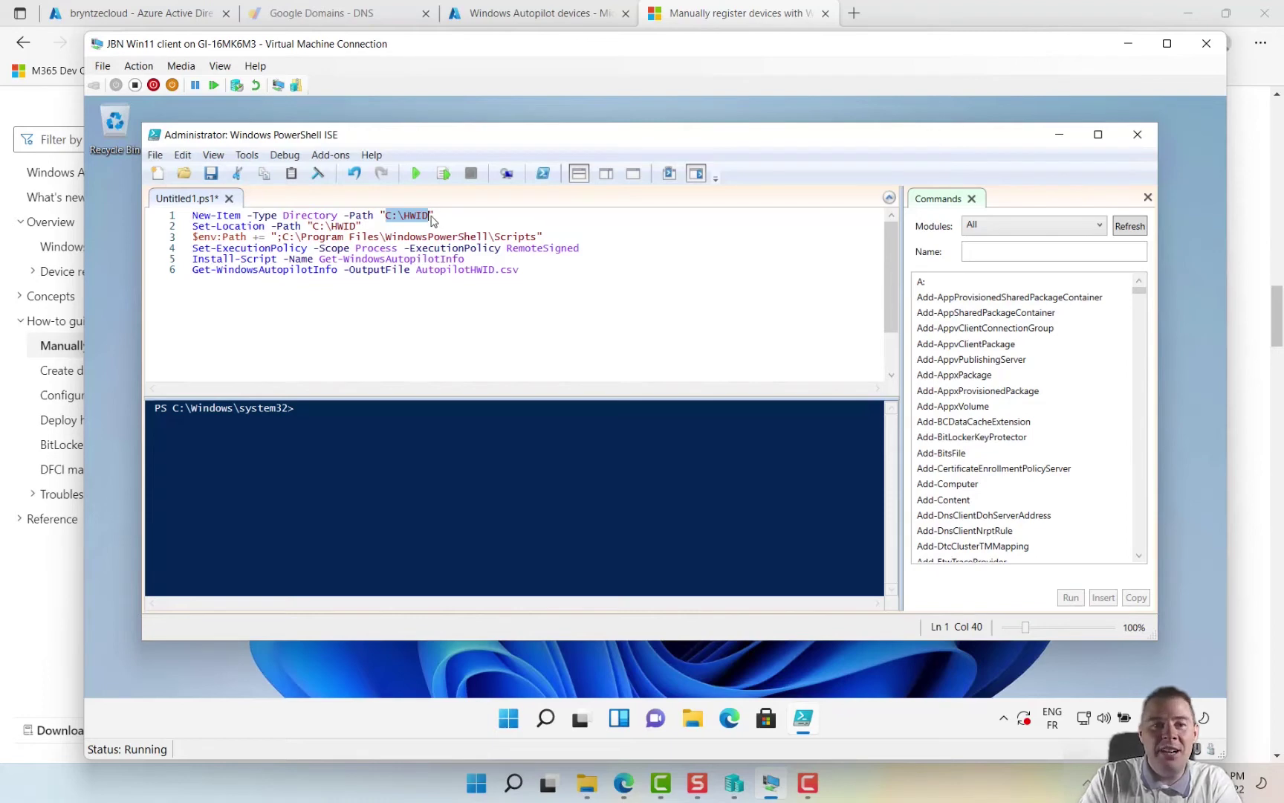
left_click(432, 221)
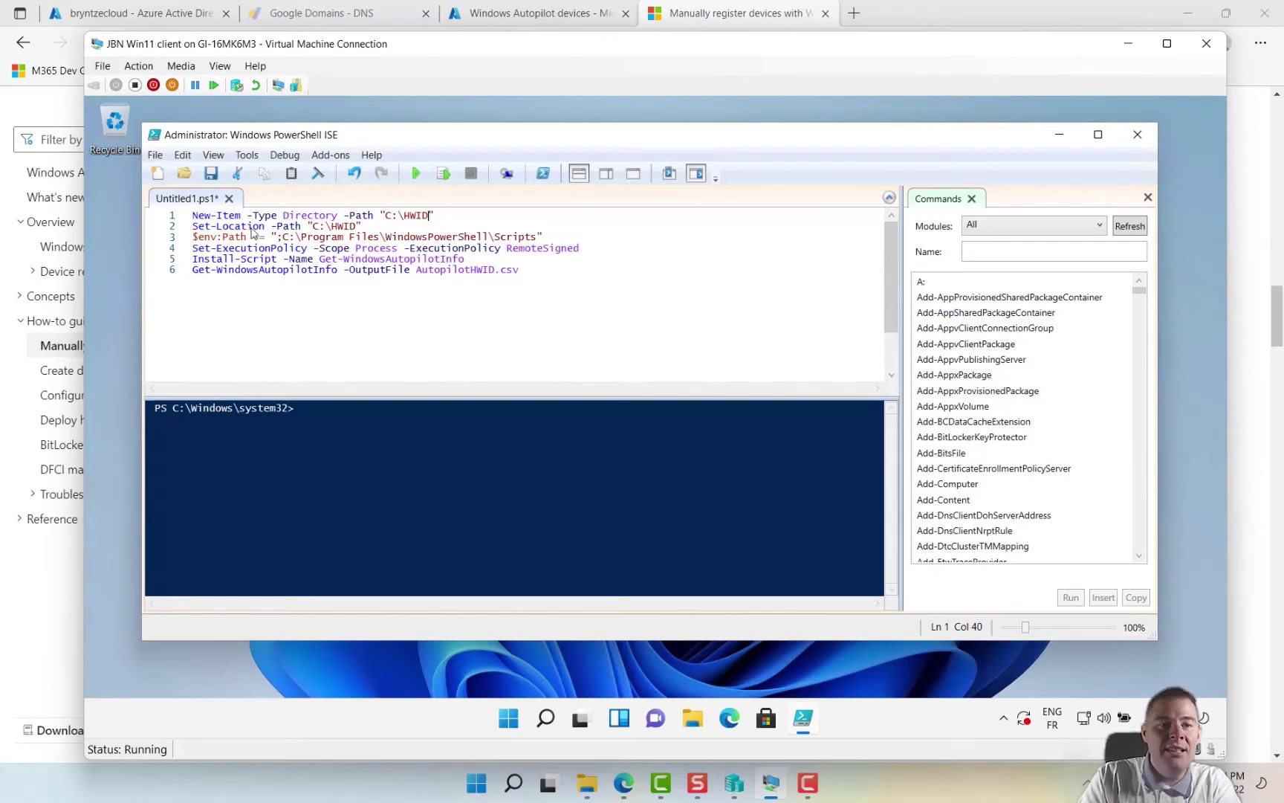
left_click_drag(193, 227, 275, 227)
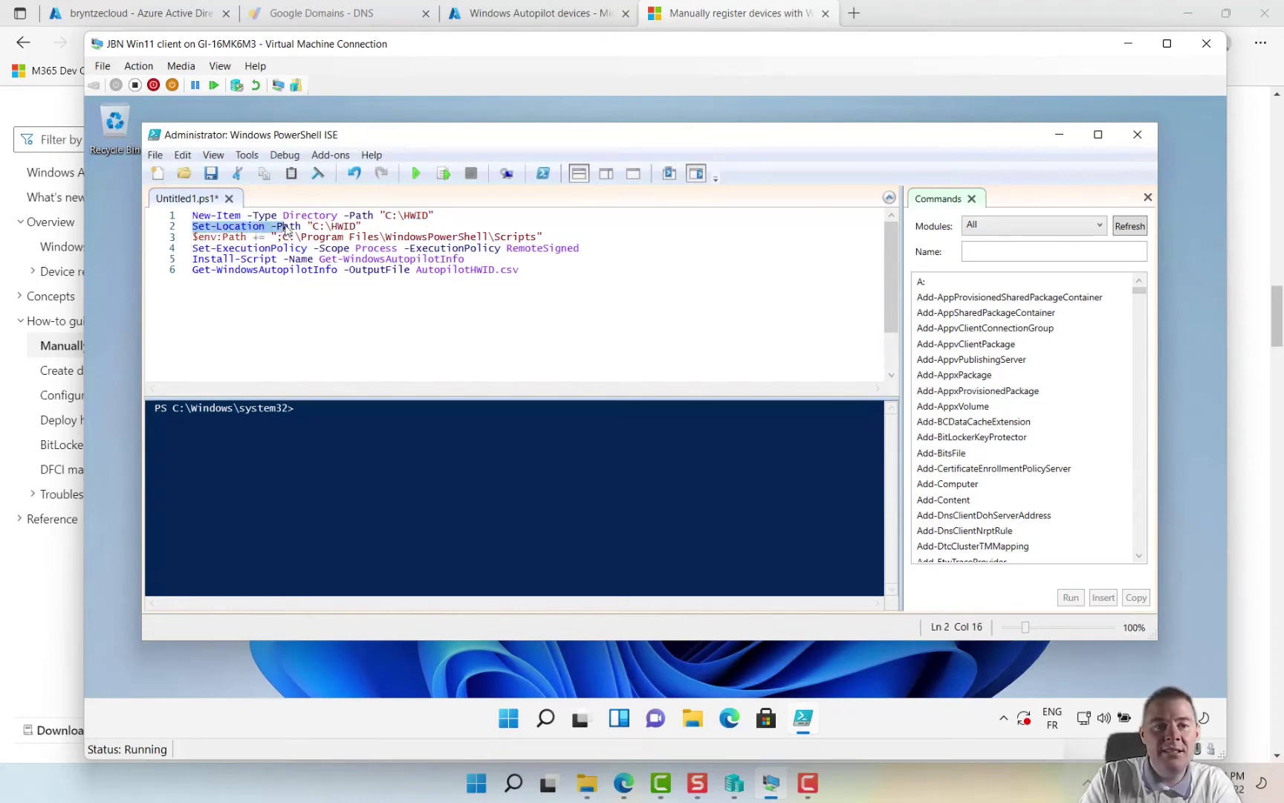
left_click(364, 226)
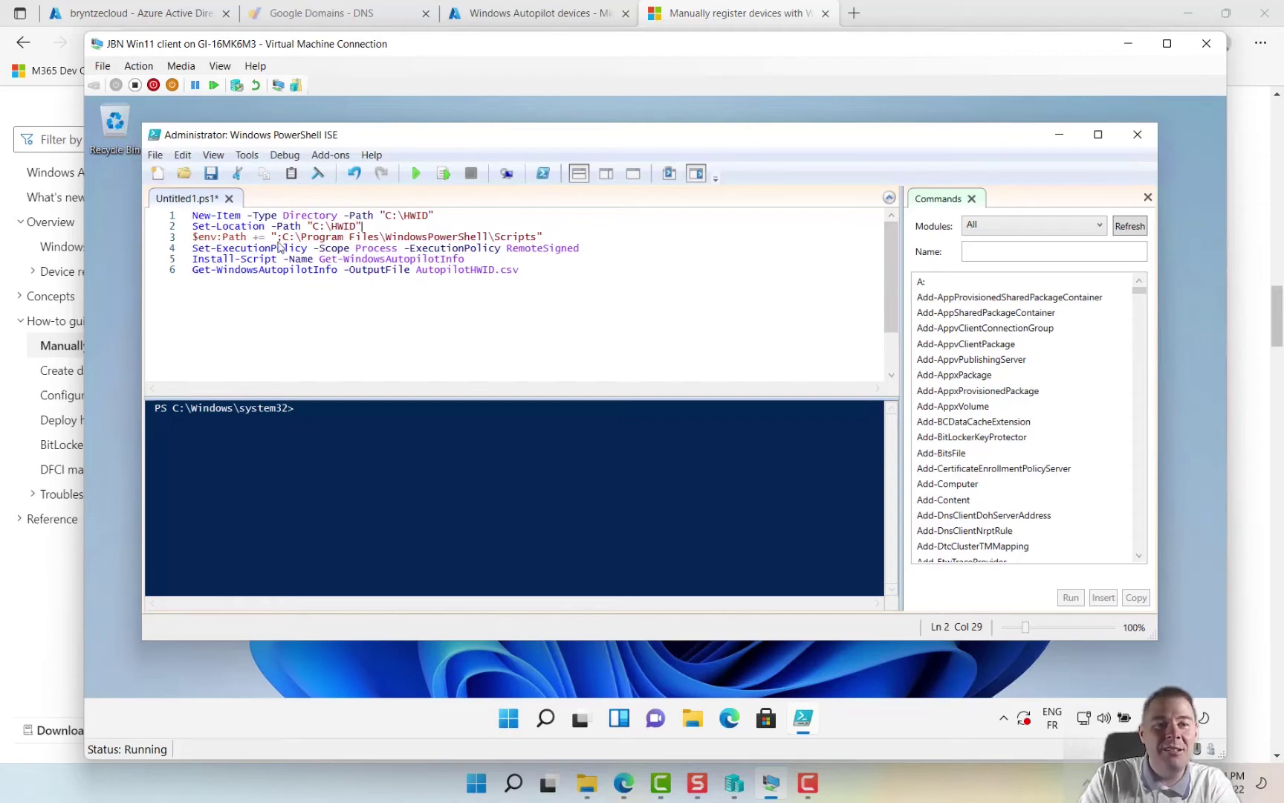
left_click_drag(285, 239, 534, 242)
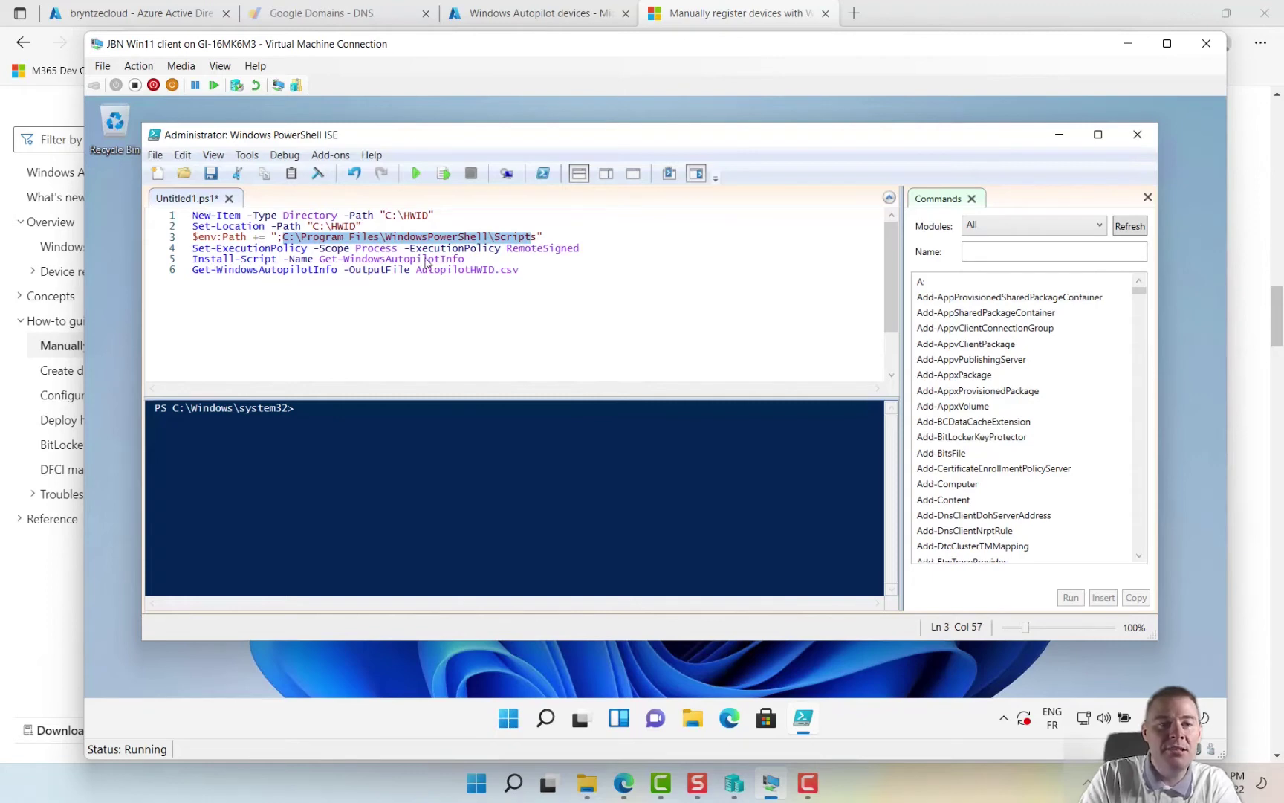
left_click(334, 253)
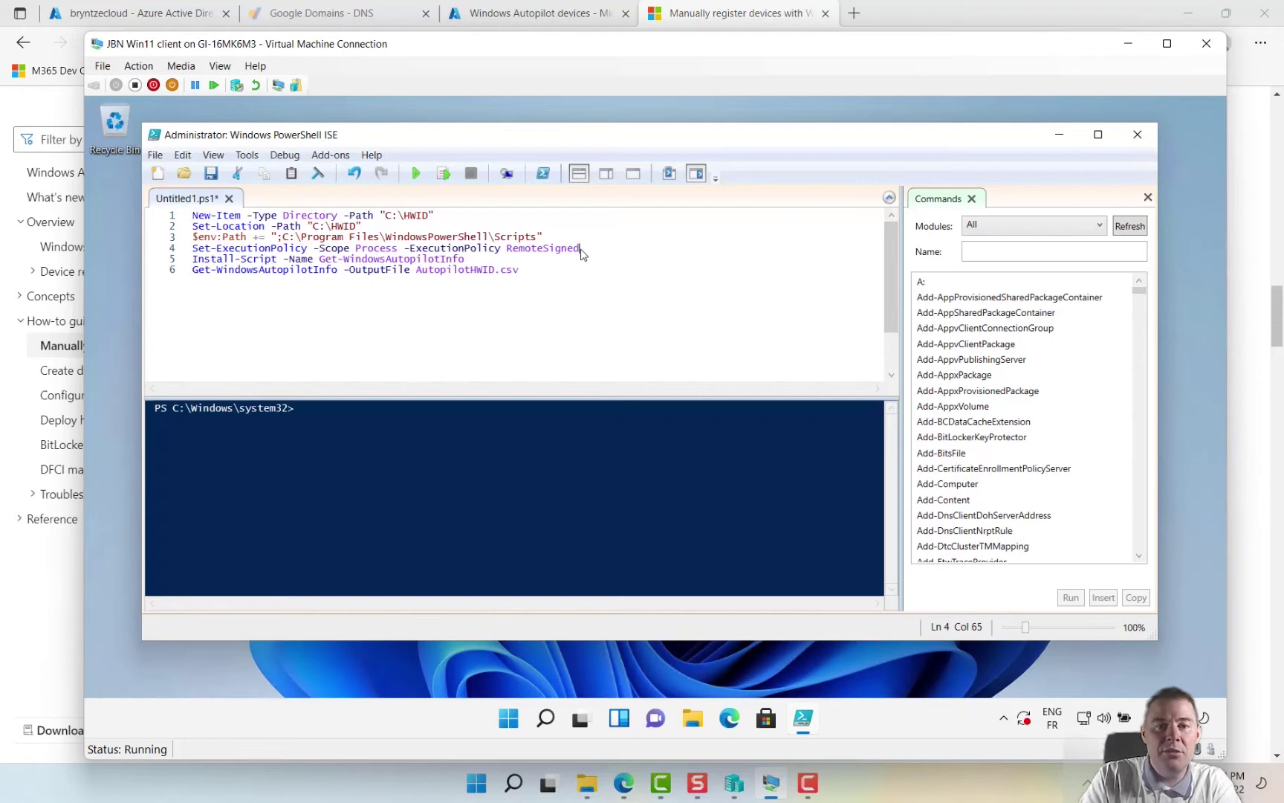
left_click_drag(582, 254, 524, 238)
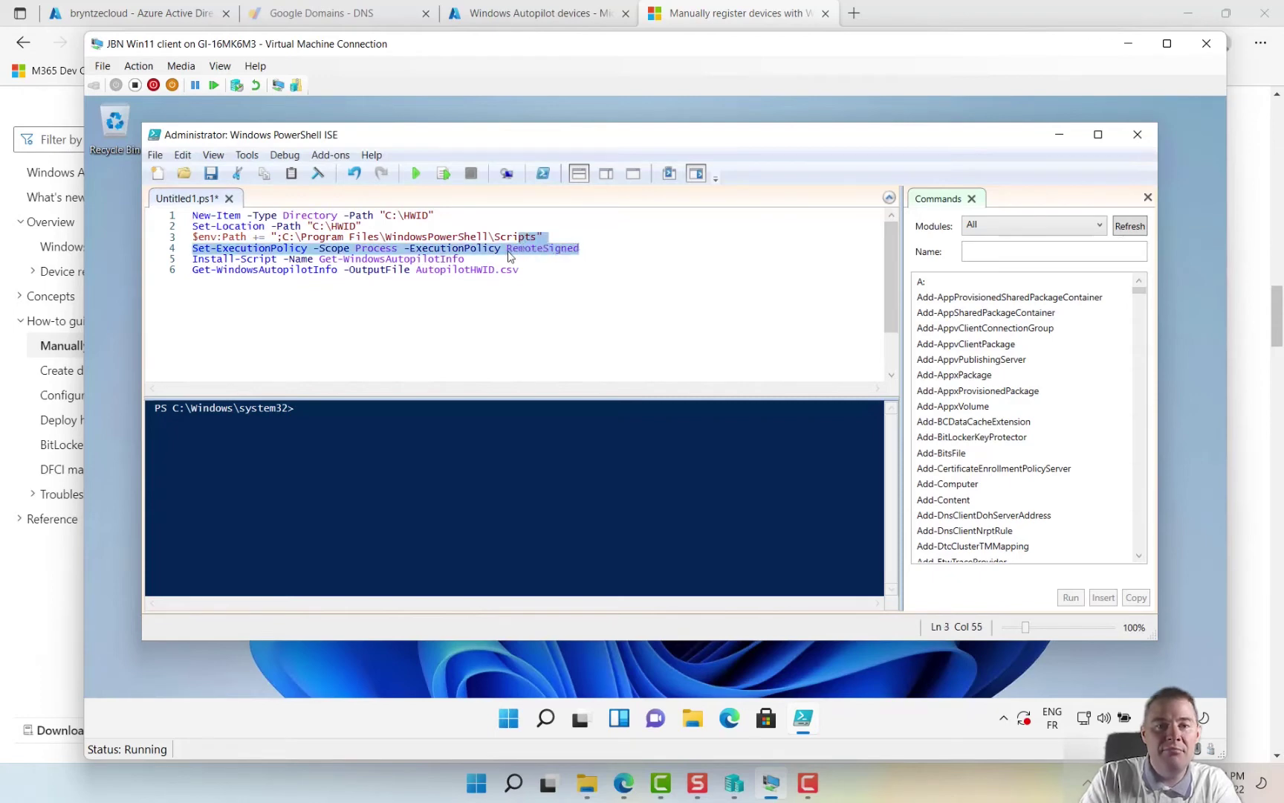
left_click(508, 254)
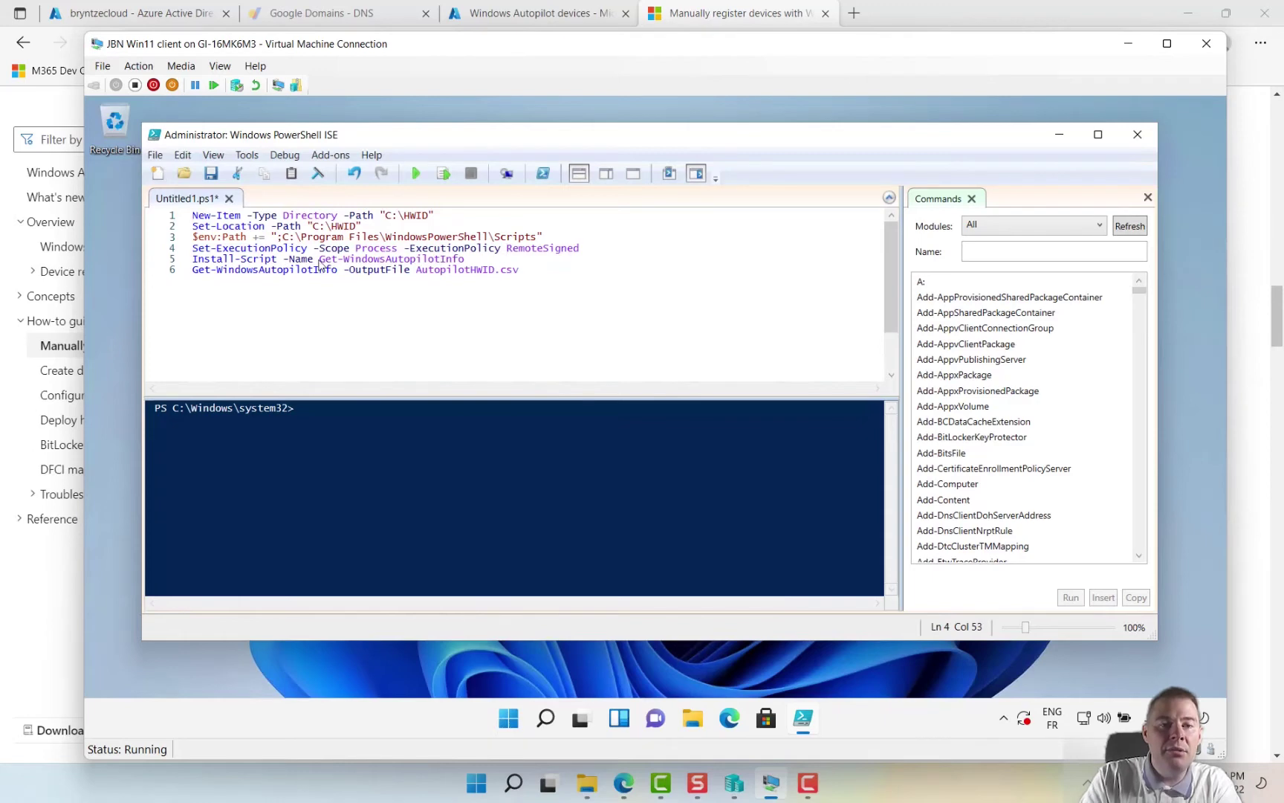
left_click_drag(315, 263, 382, 263)
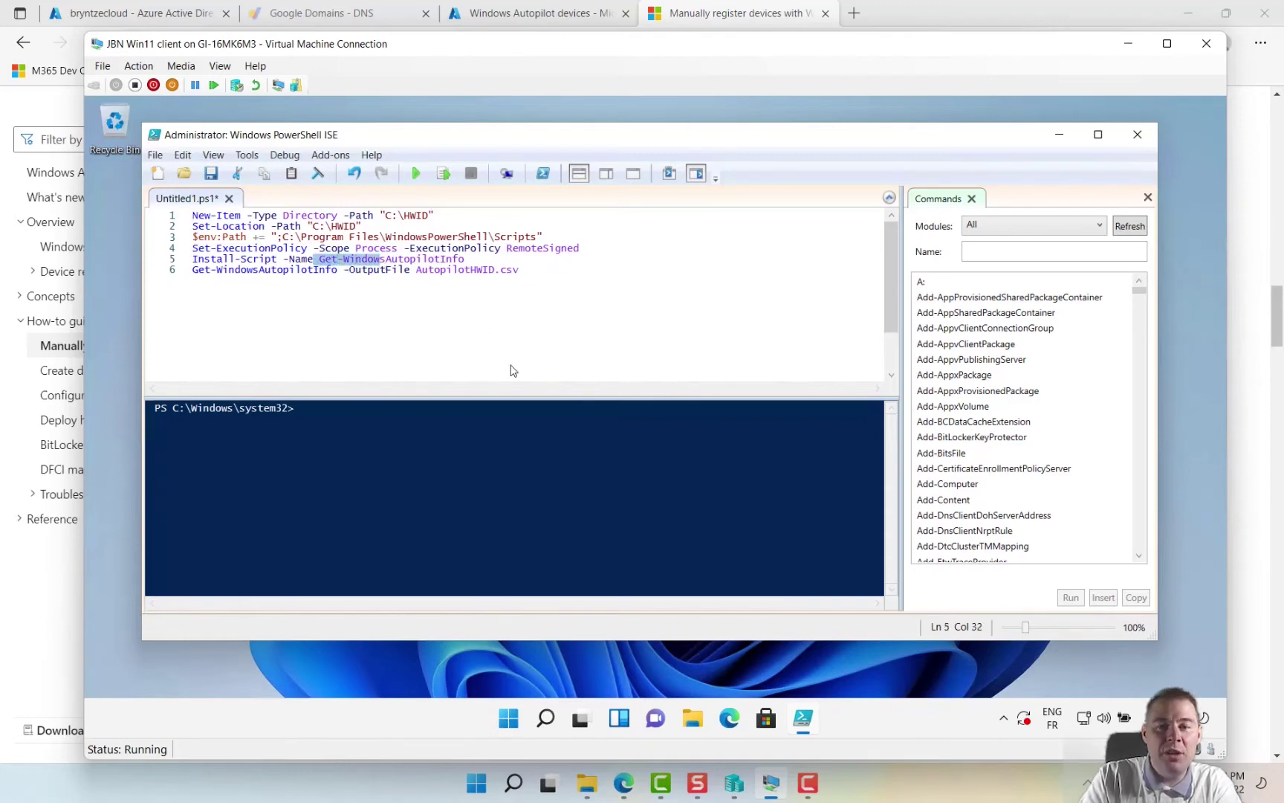
left_click(466, 259)
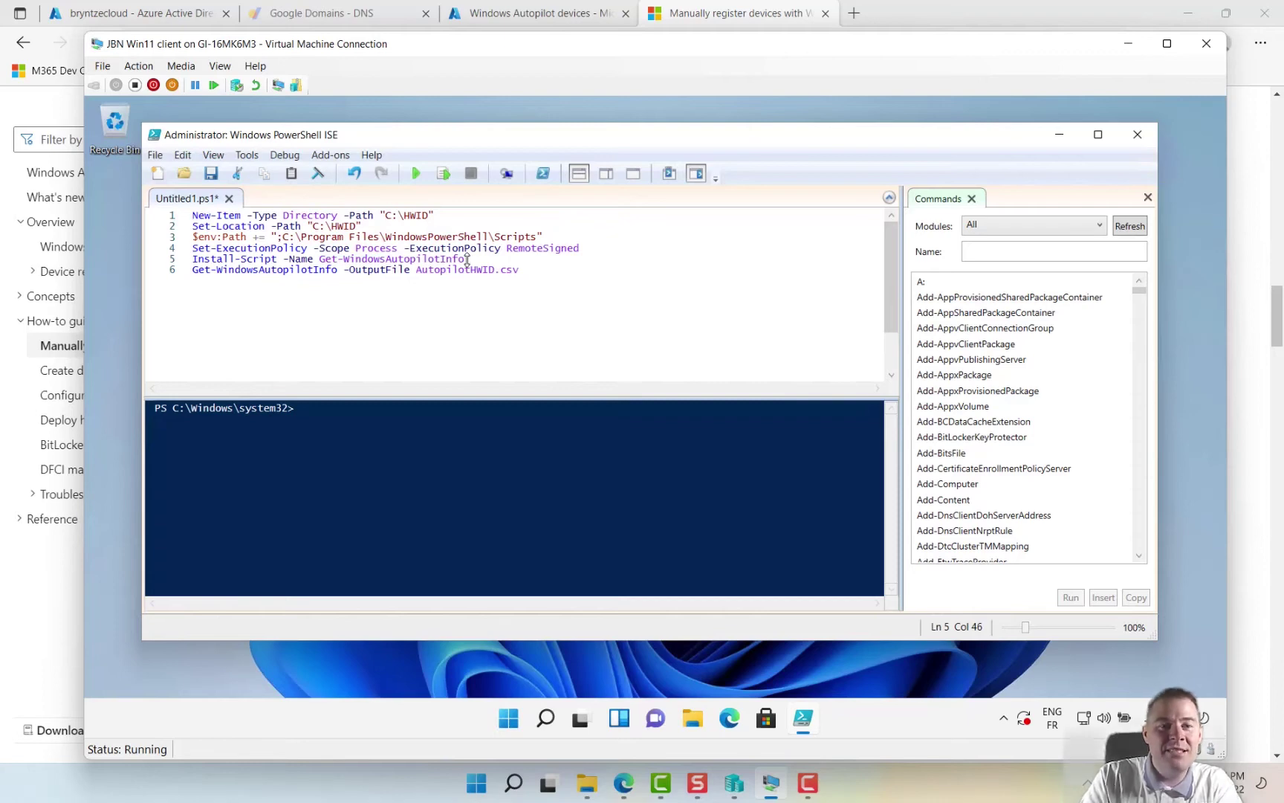
left_click_drag(467, 258, 319, 259)
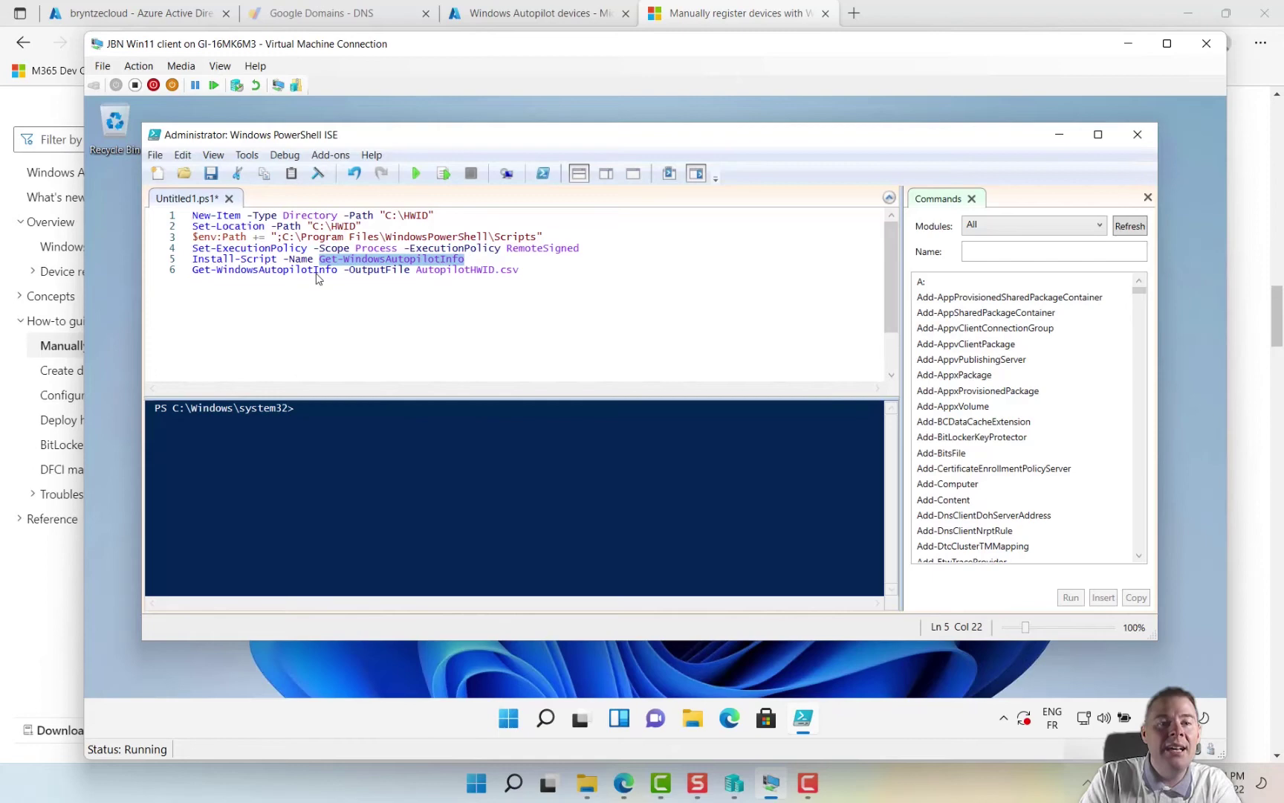
left_click(322, 276)
left_click_drag(338, 271, 174, 272)
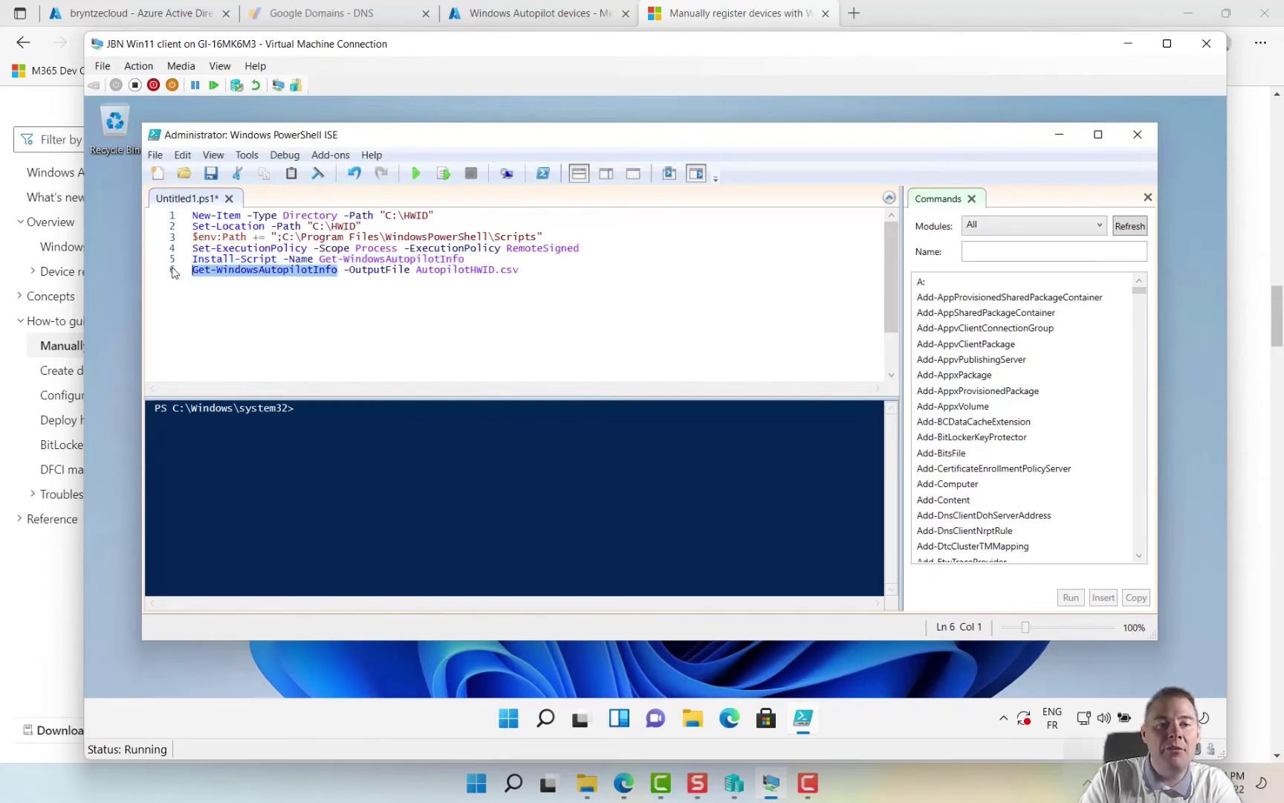
left_click(352, 273)
left_click_drag(350, 272, 524, 275)
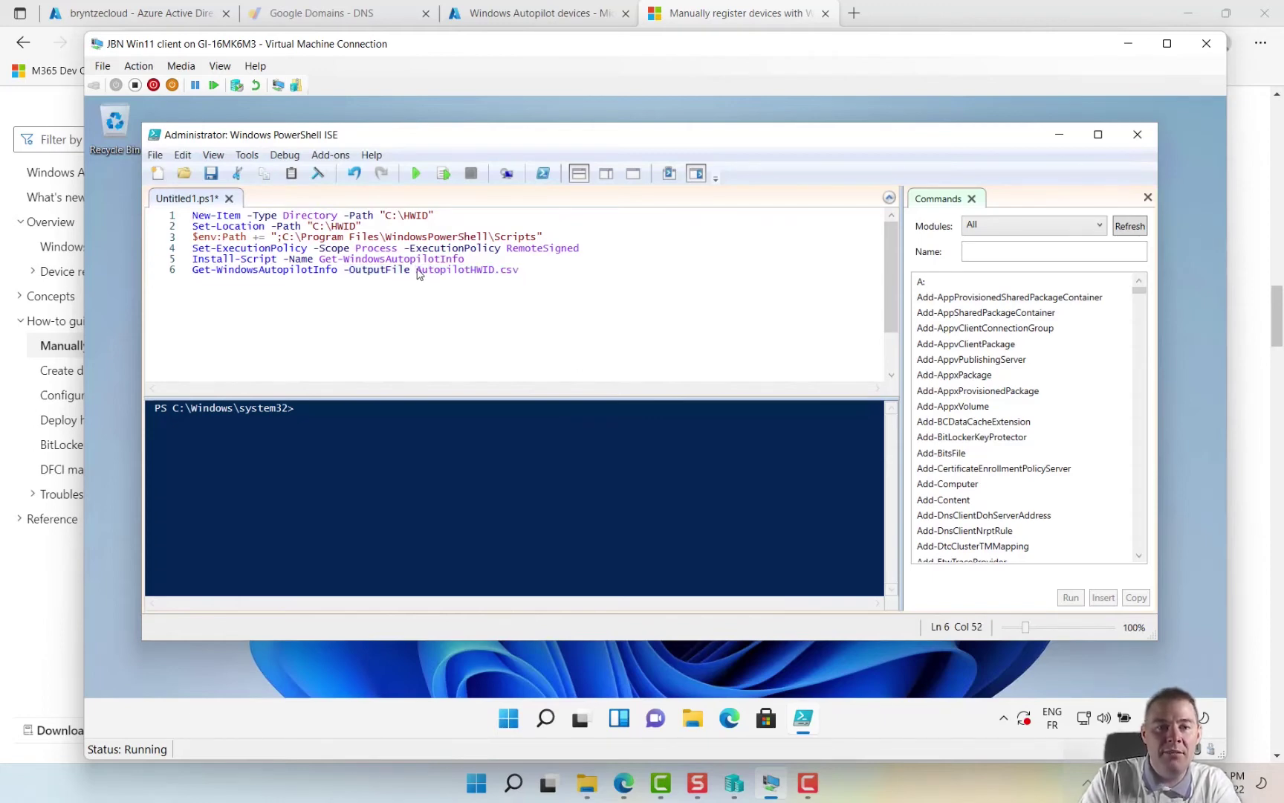
- Change the script's output file to JBN.csv and its folder path to C:\HWID-JBN
left_click_drag(492, 275, 416, 274)
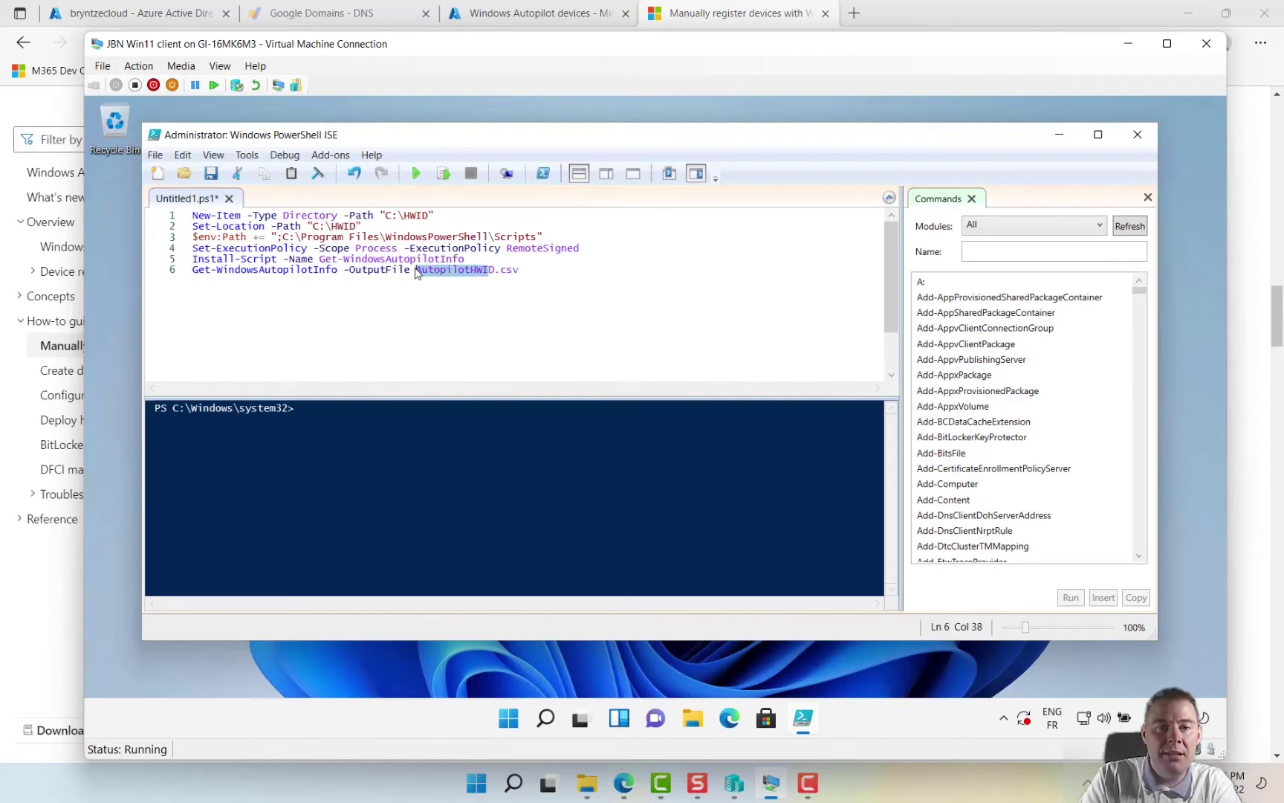
type("JBN")
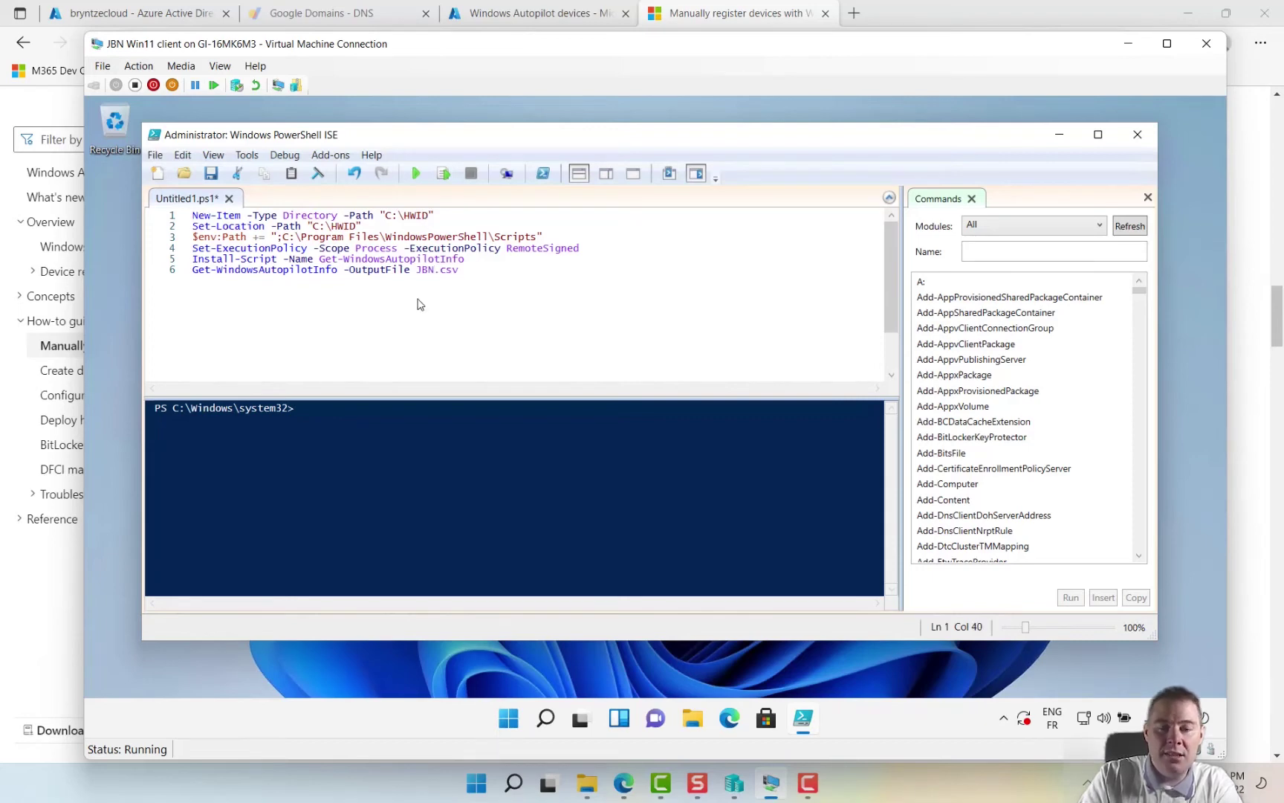
type("JBN")
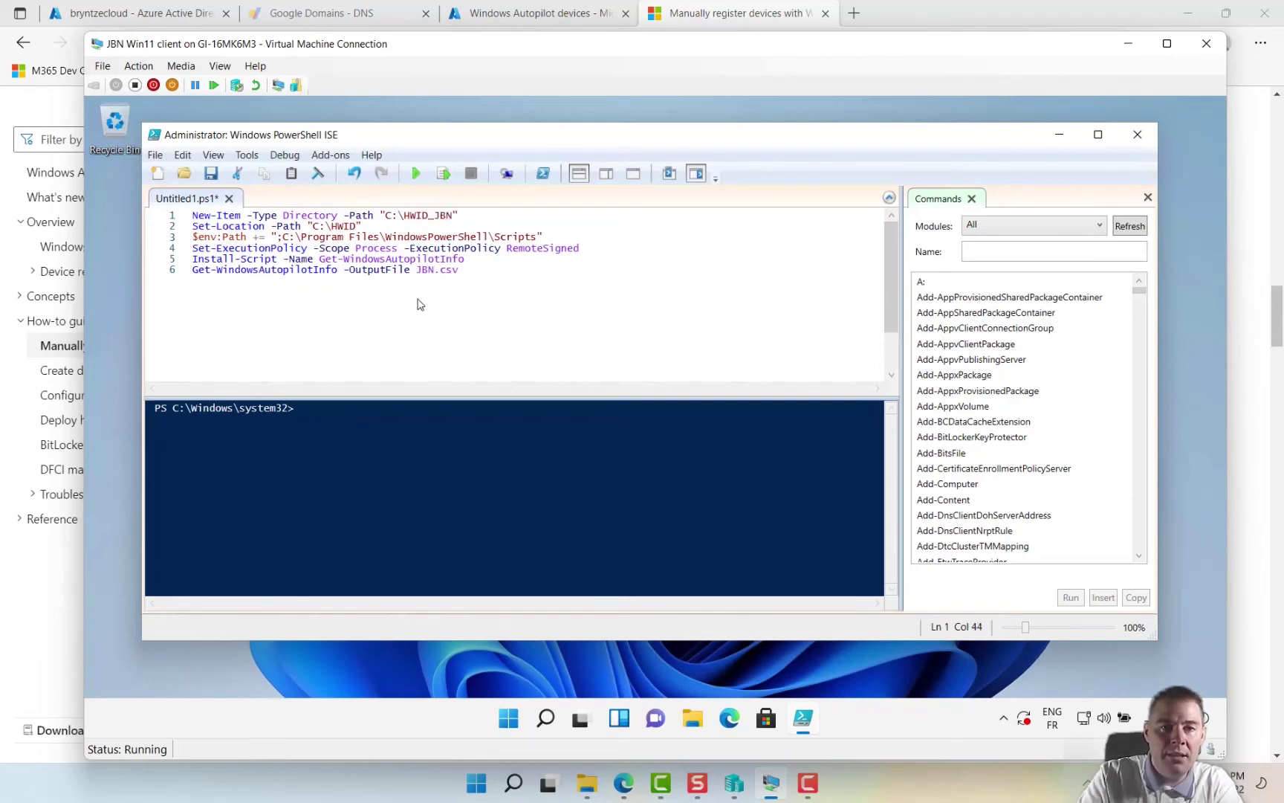
key("BackSpace")
key("BackSpace")
key("BackSpace")
type("-J")
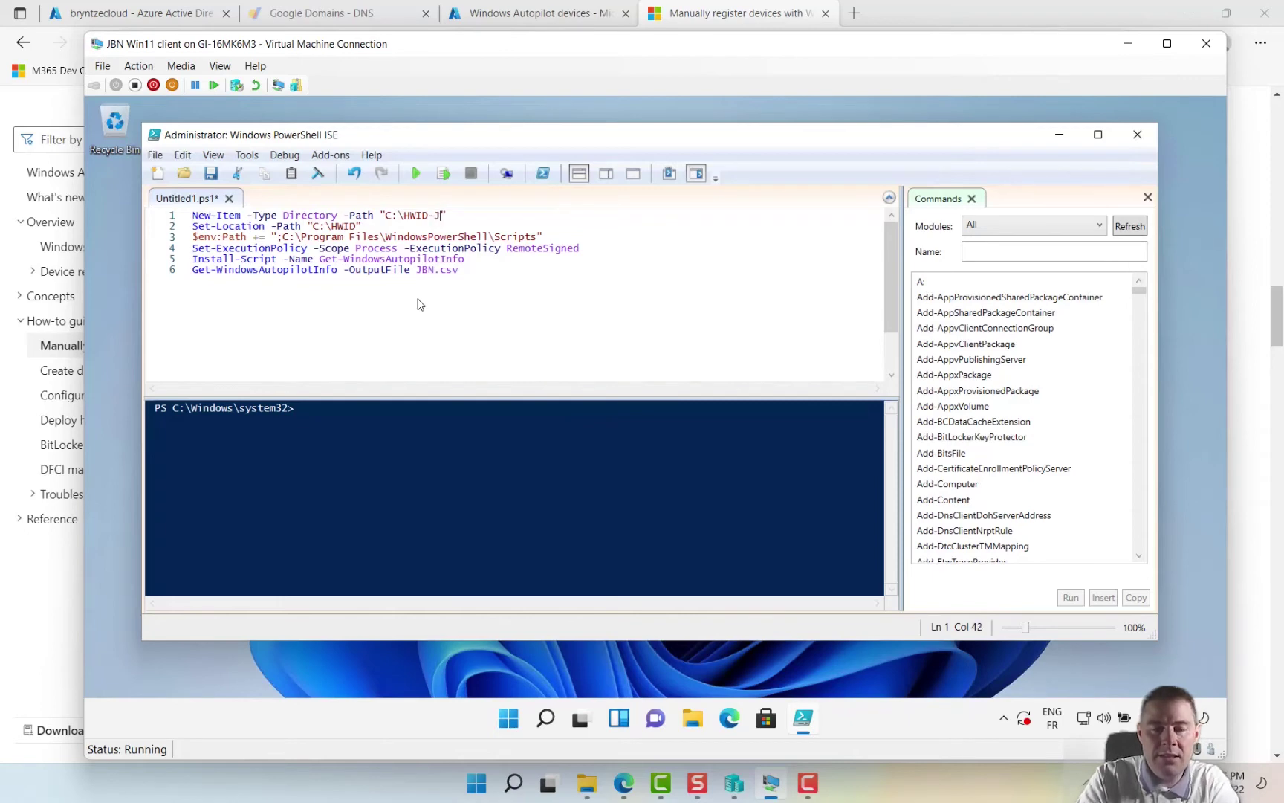
left_click(353, 228)
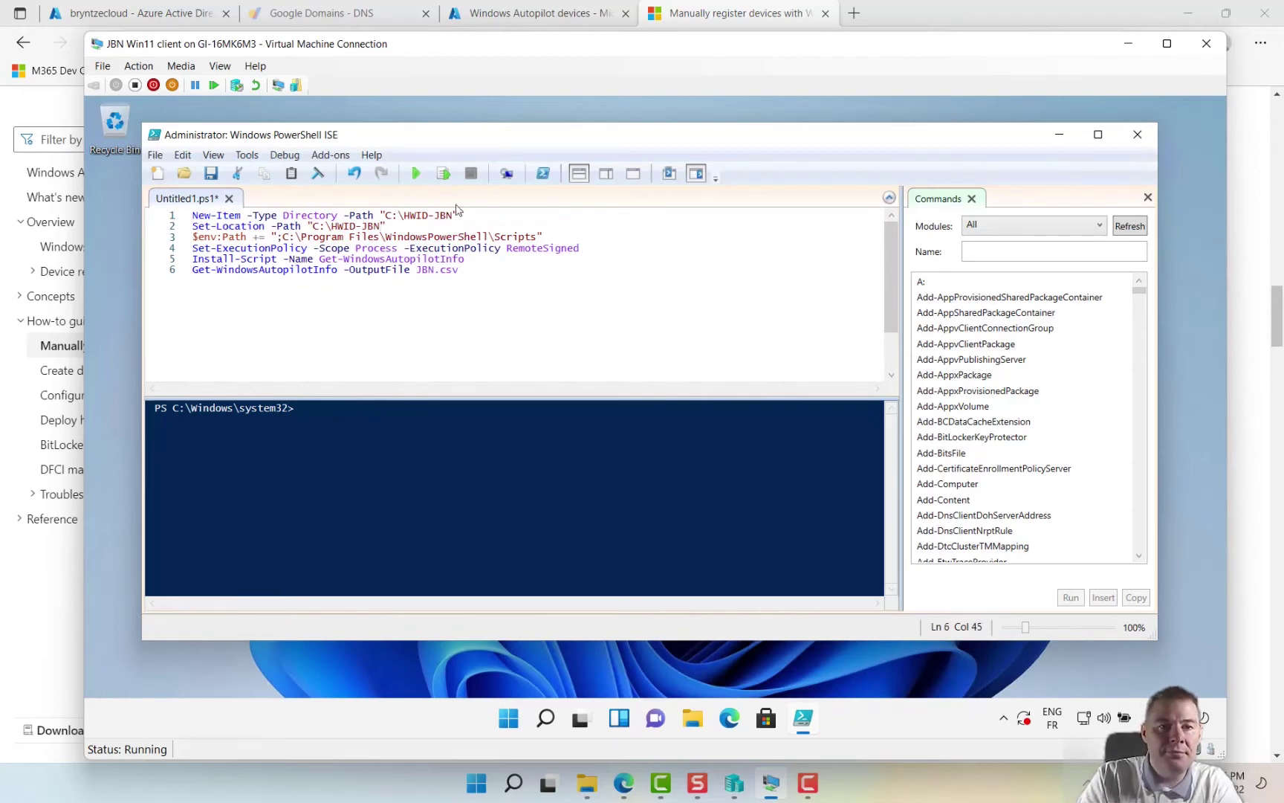
- Run the script, answering Yes to All, Yes and Yes to All for execution policy, NuGet and PSGallery
left_click(415, 175)
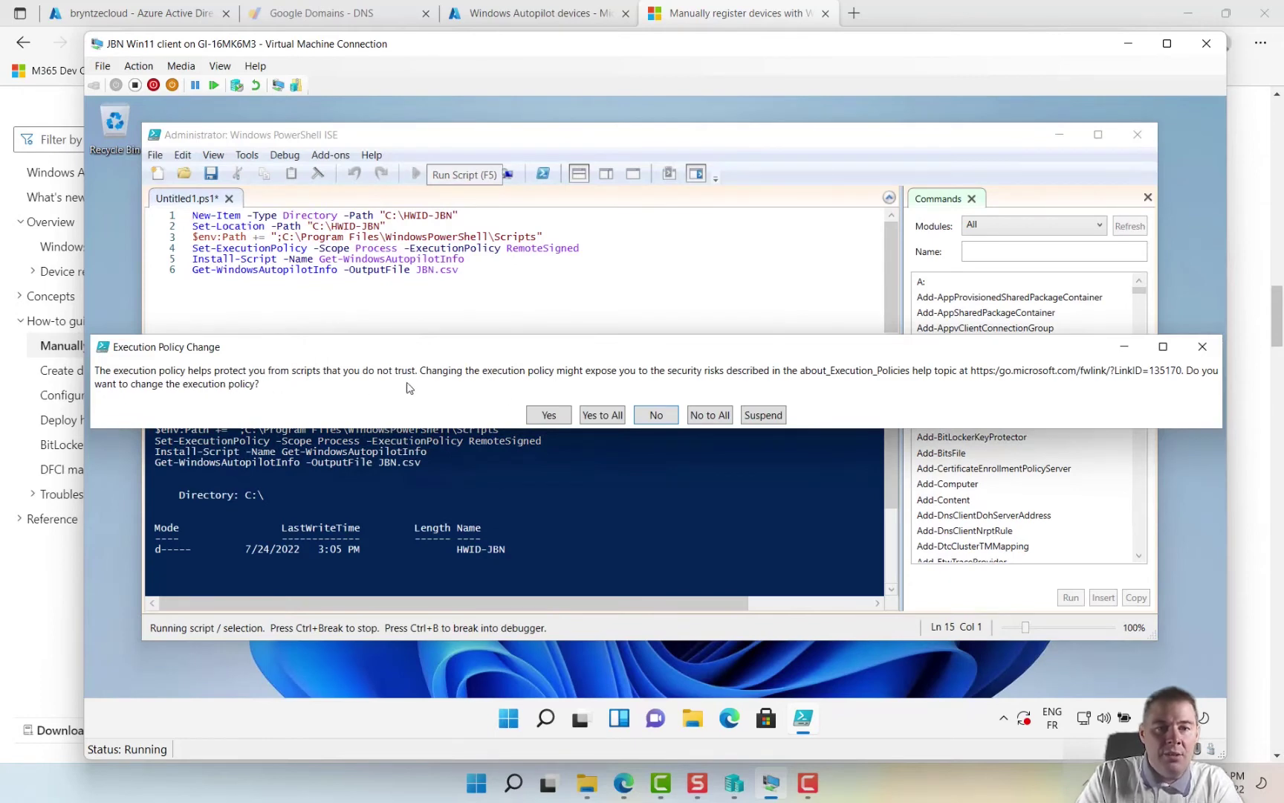
left_click(602, 414)
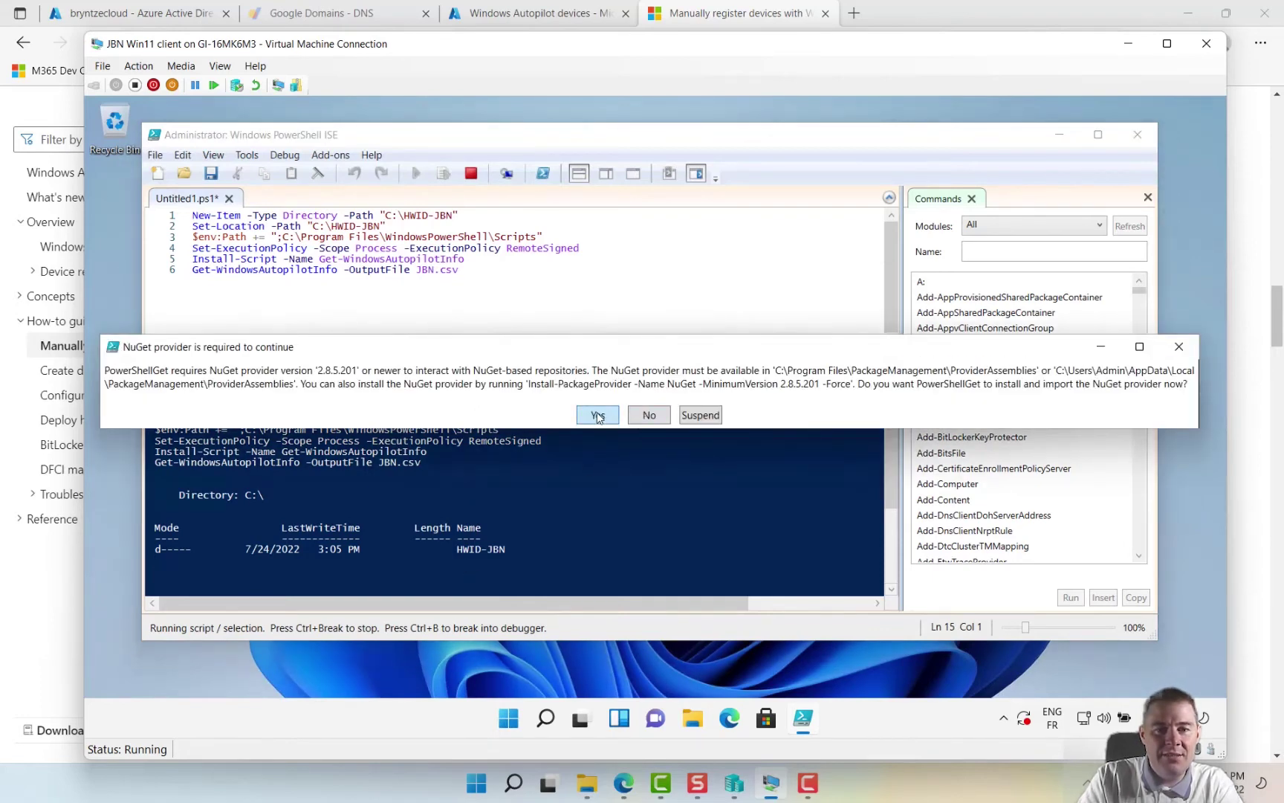
left_click(599, 417)
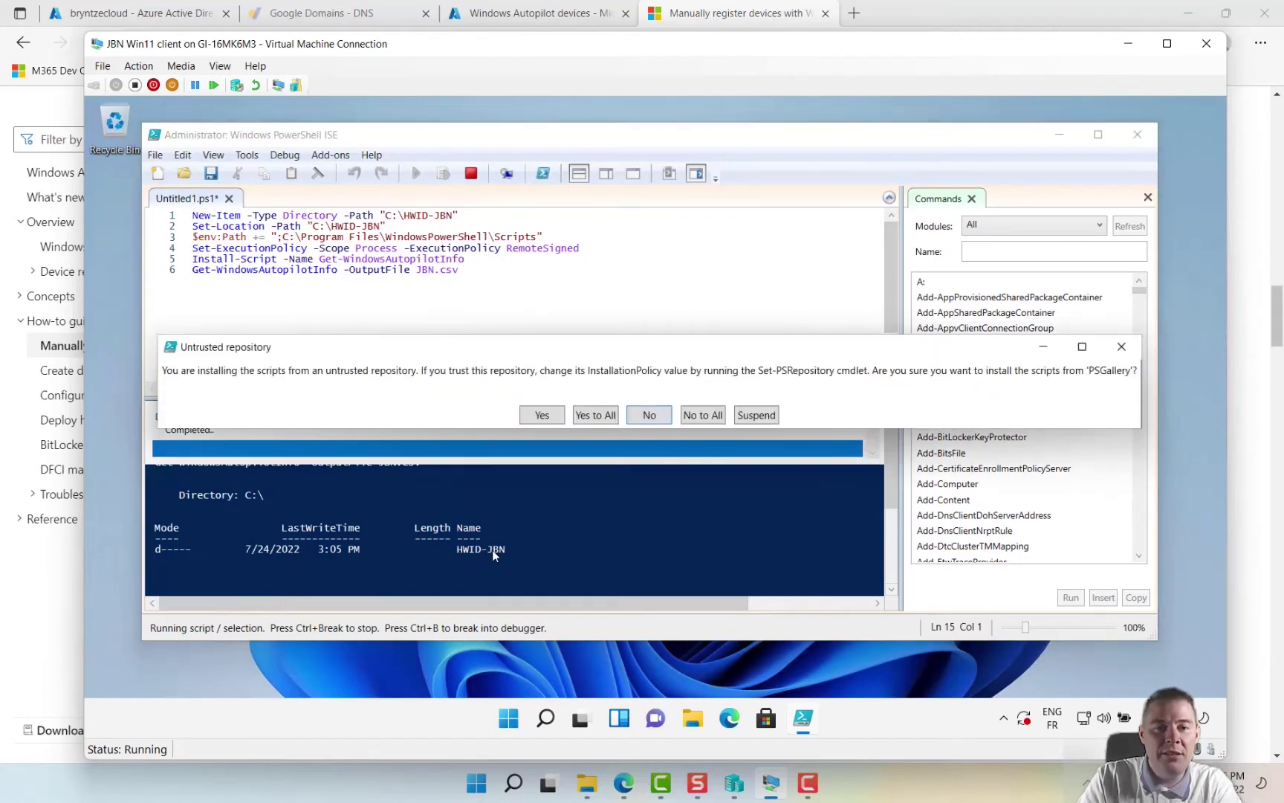
left_click(596, 416)
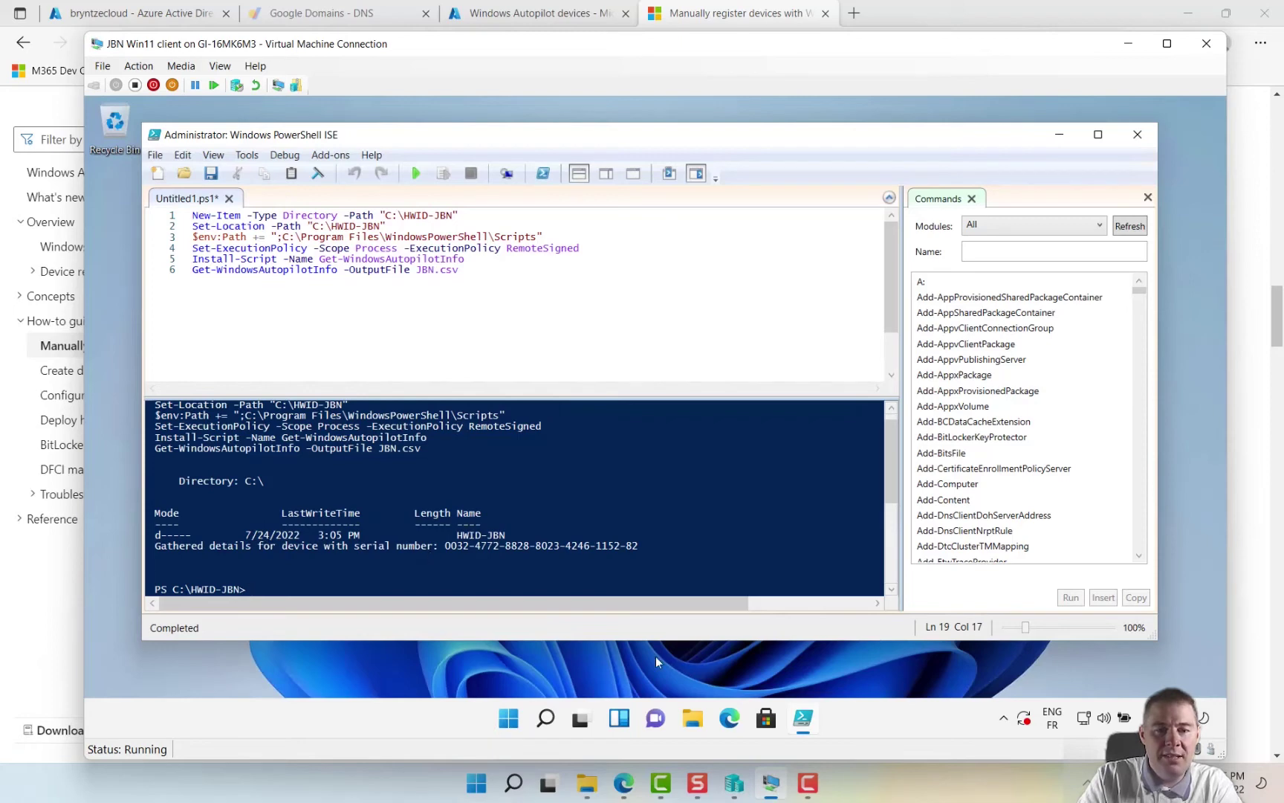
- Browse This PC > Local Disk (C:) > HWID-JBN in File Explorer and select JBN.csv
left_click(692, 721)
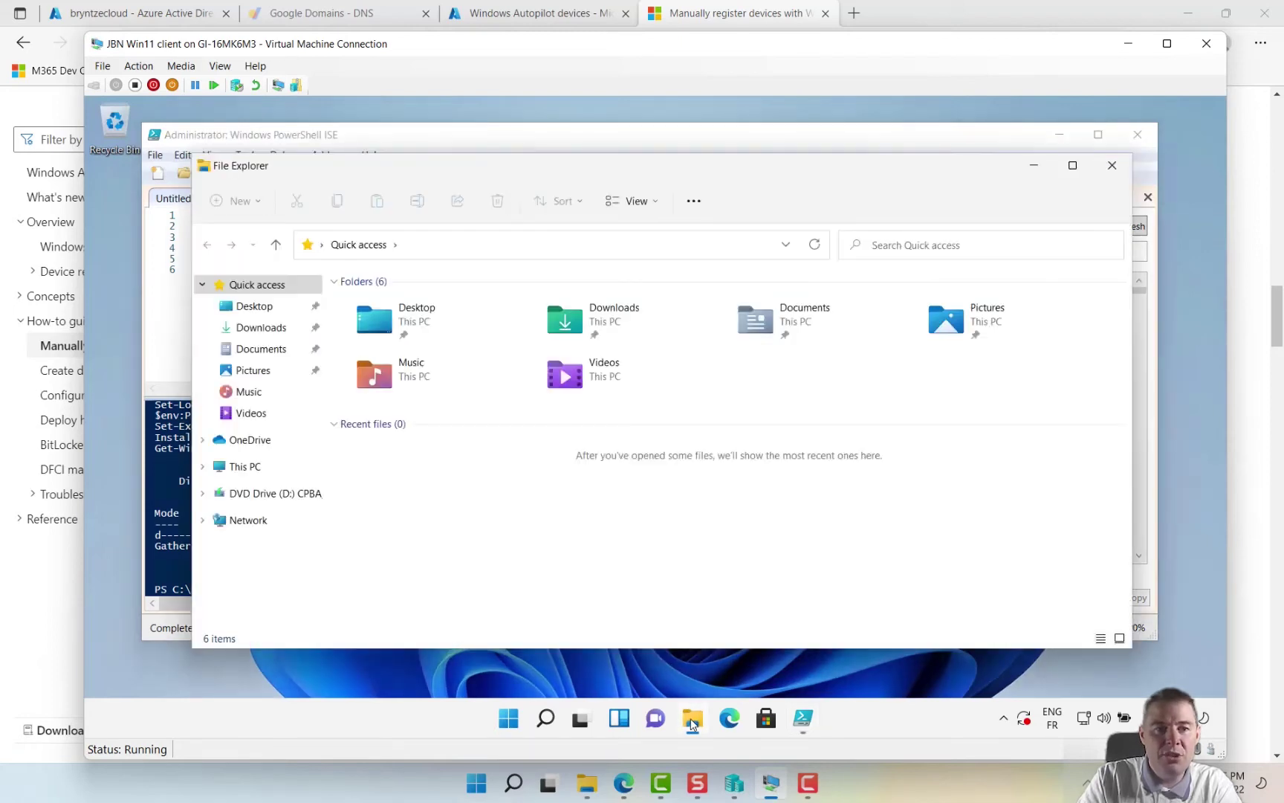
left_click(241, 468)
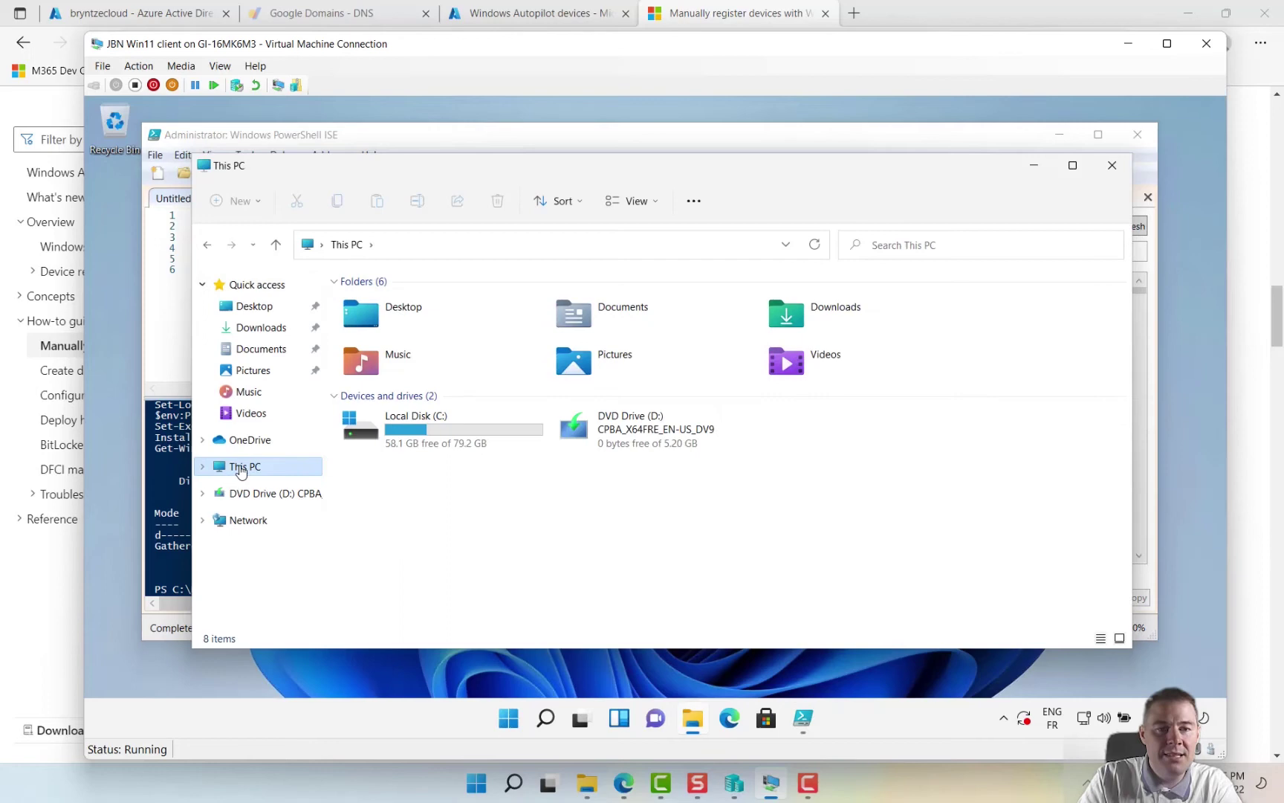
double_click(427, 429)
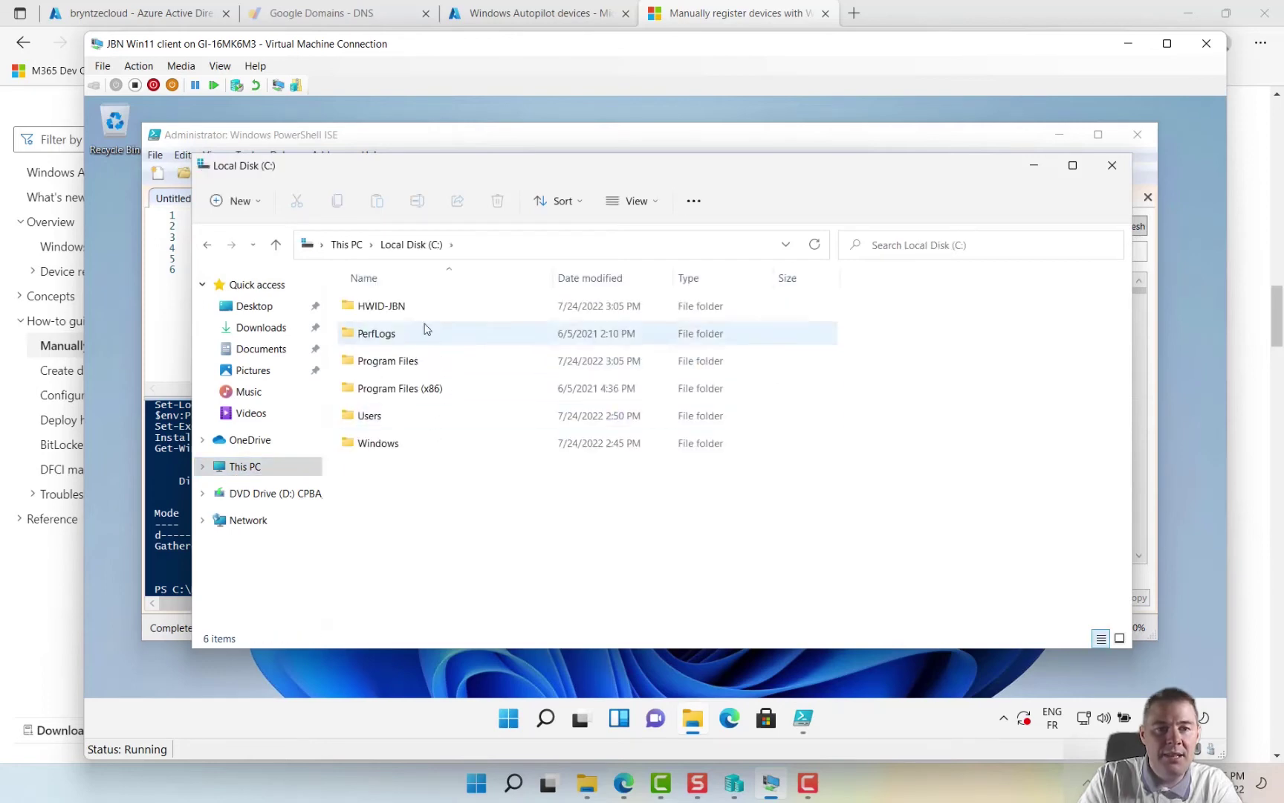
double_click(382, 310)
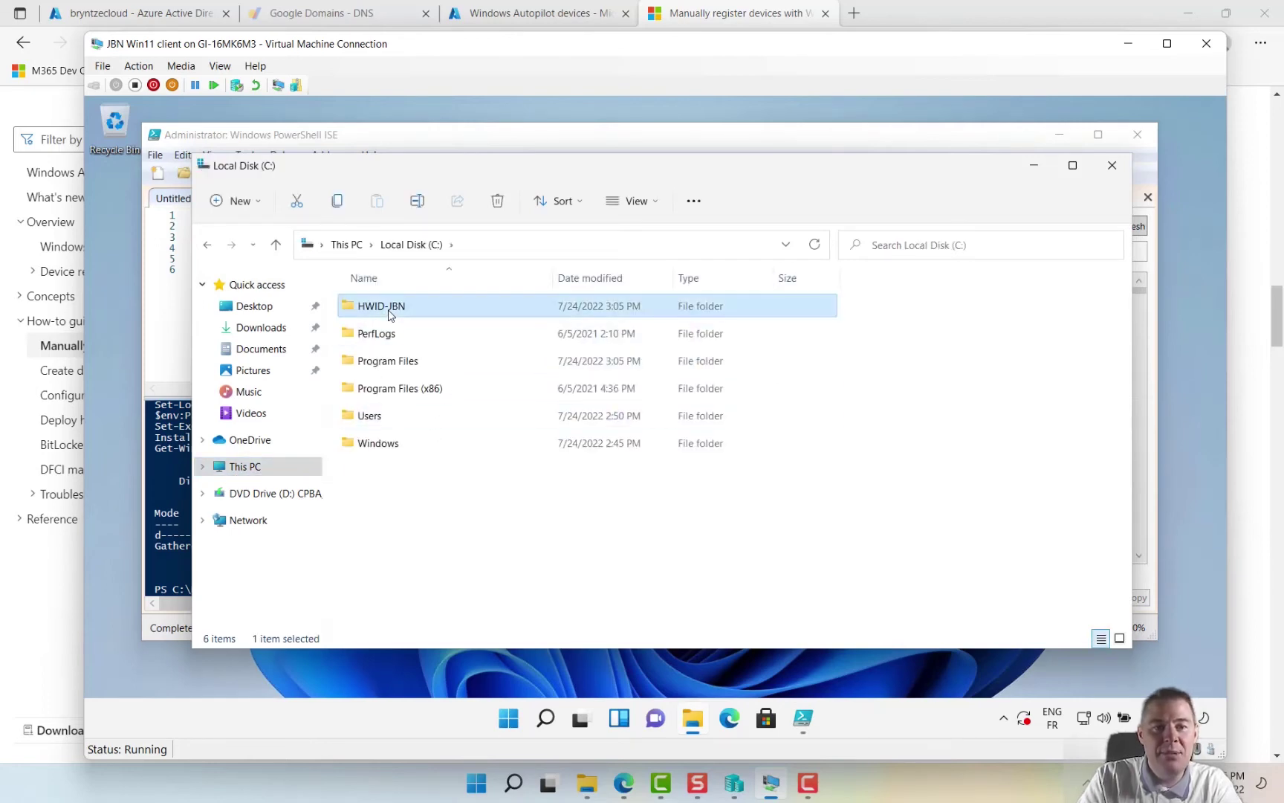
left_click(370, 315)
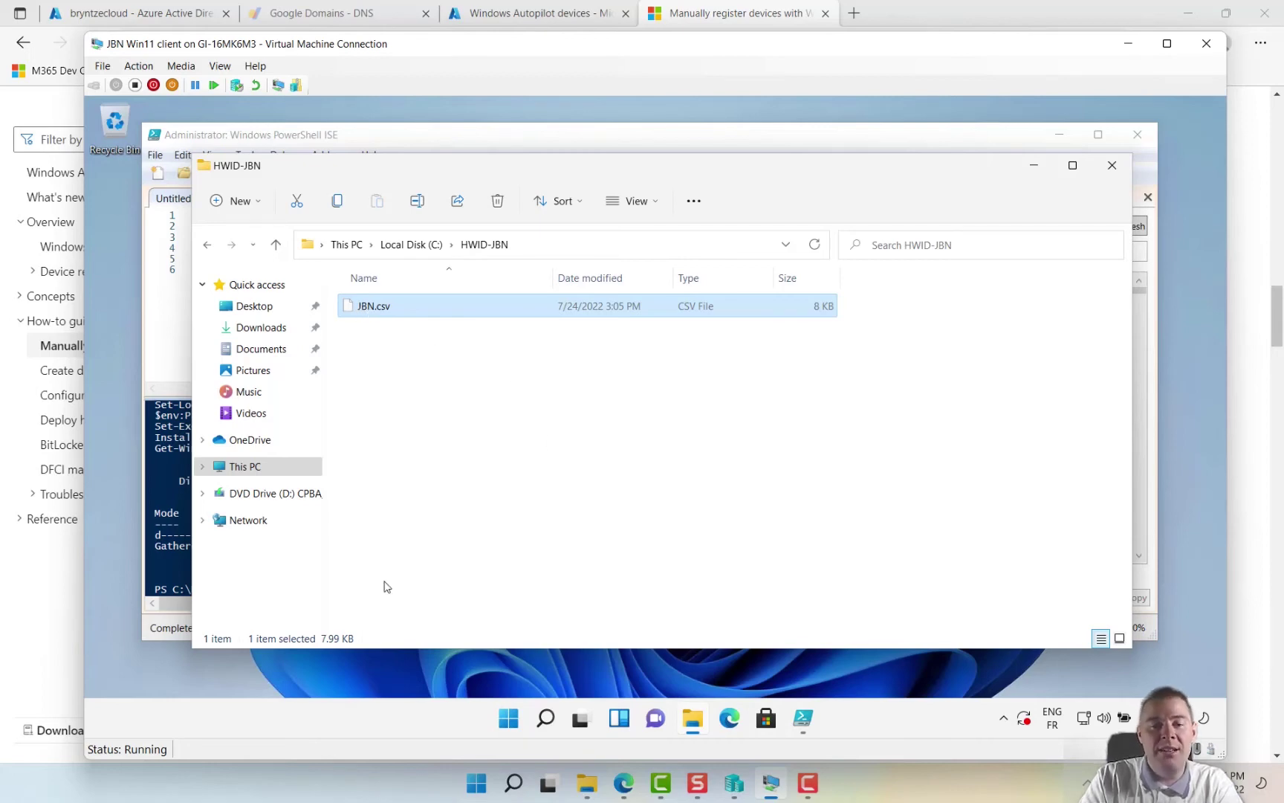
- Open endpoint.microsoft.com in the VM's Edge and submit the account e-mail to reach the password prompt
left_click(730, 720)
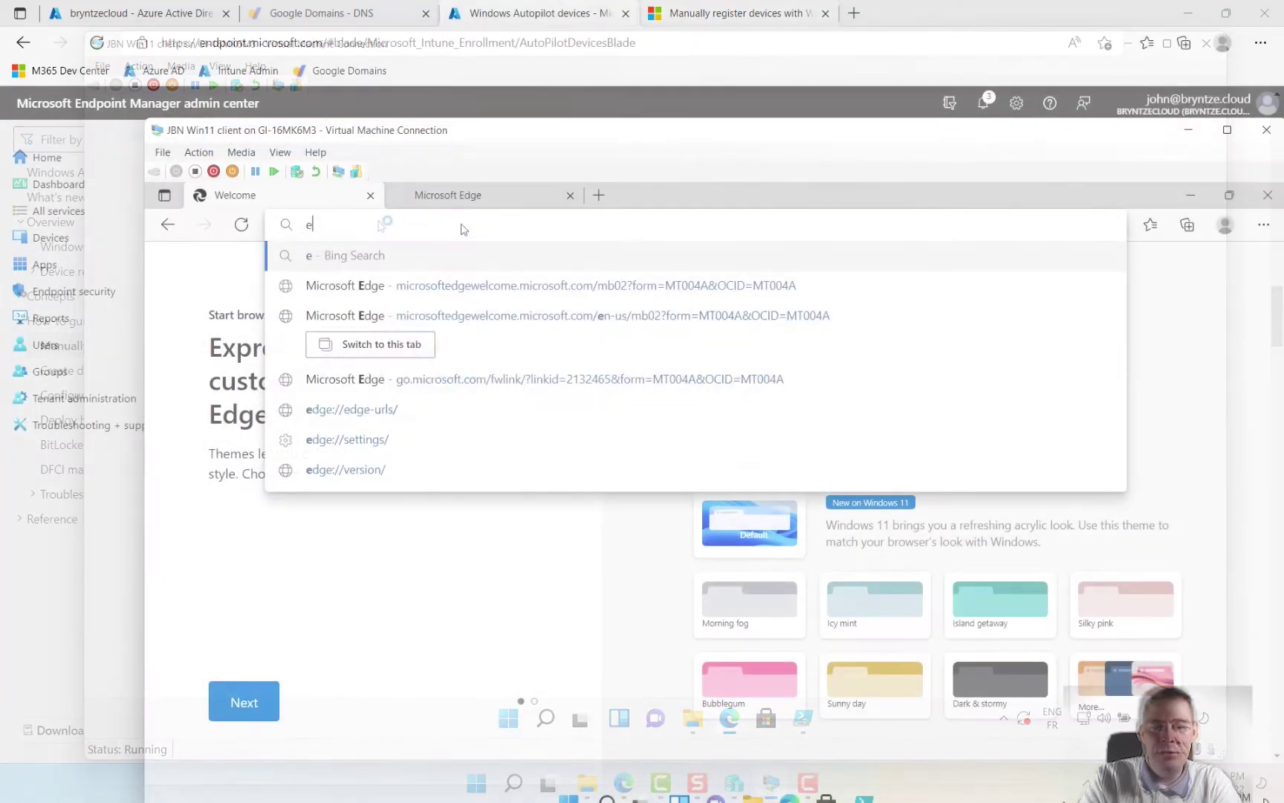
type("ndpoint")
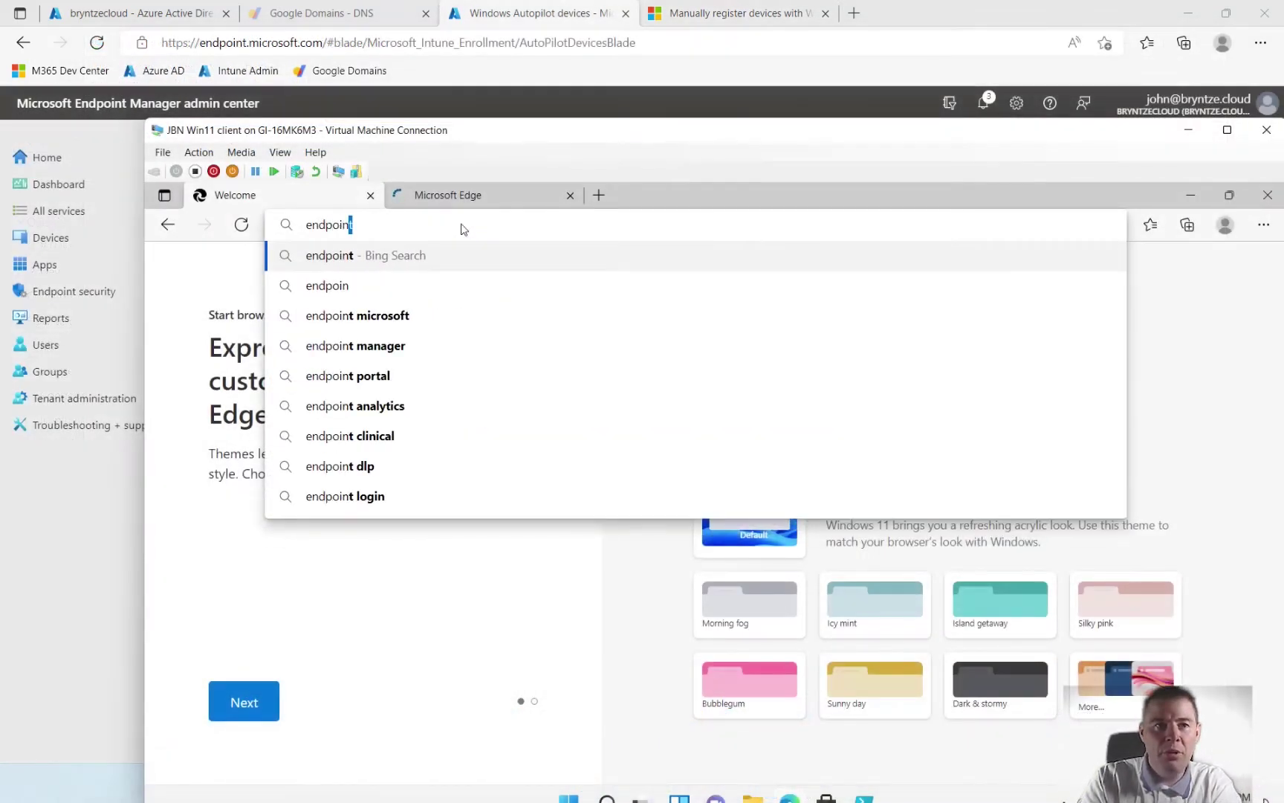
type(".micros")
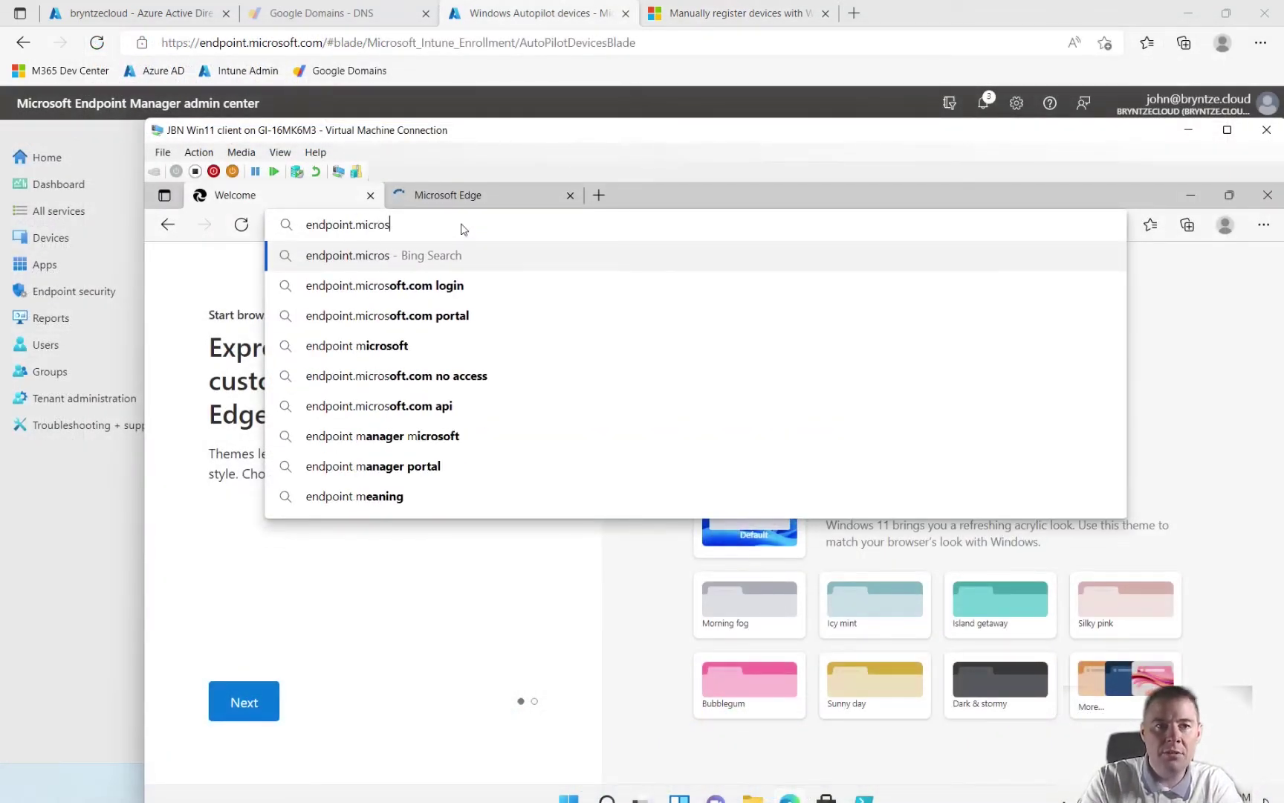
type("oft.com")
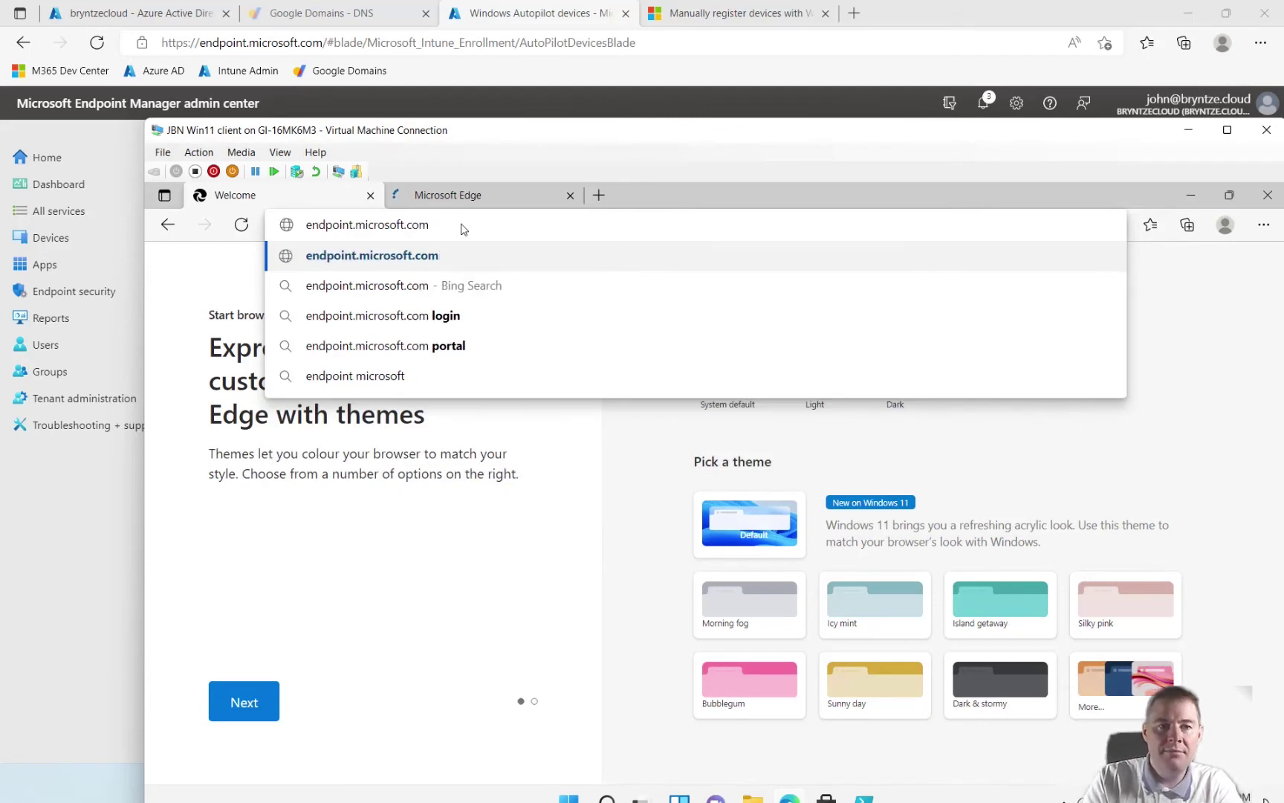
key("Return")
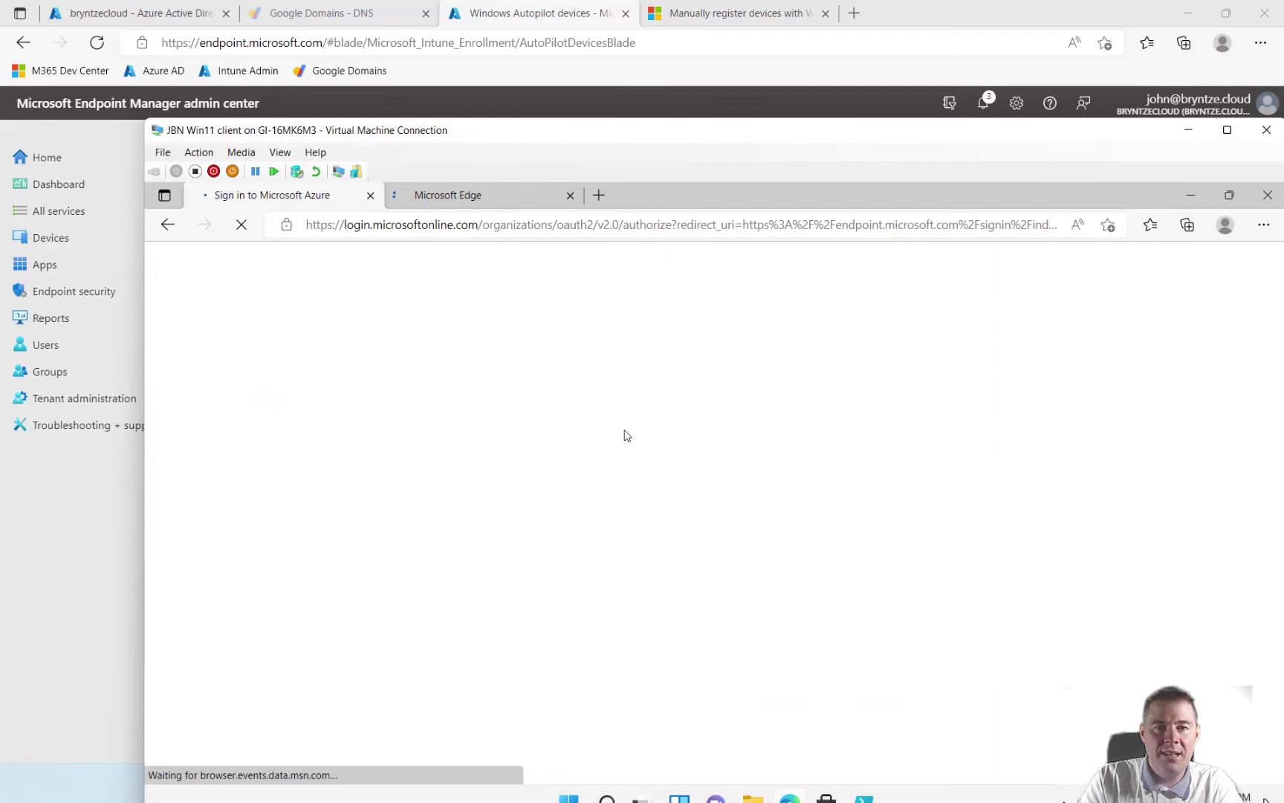
left_click_drag(588, 131, 505, 104)
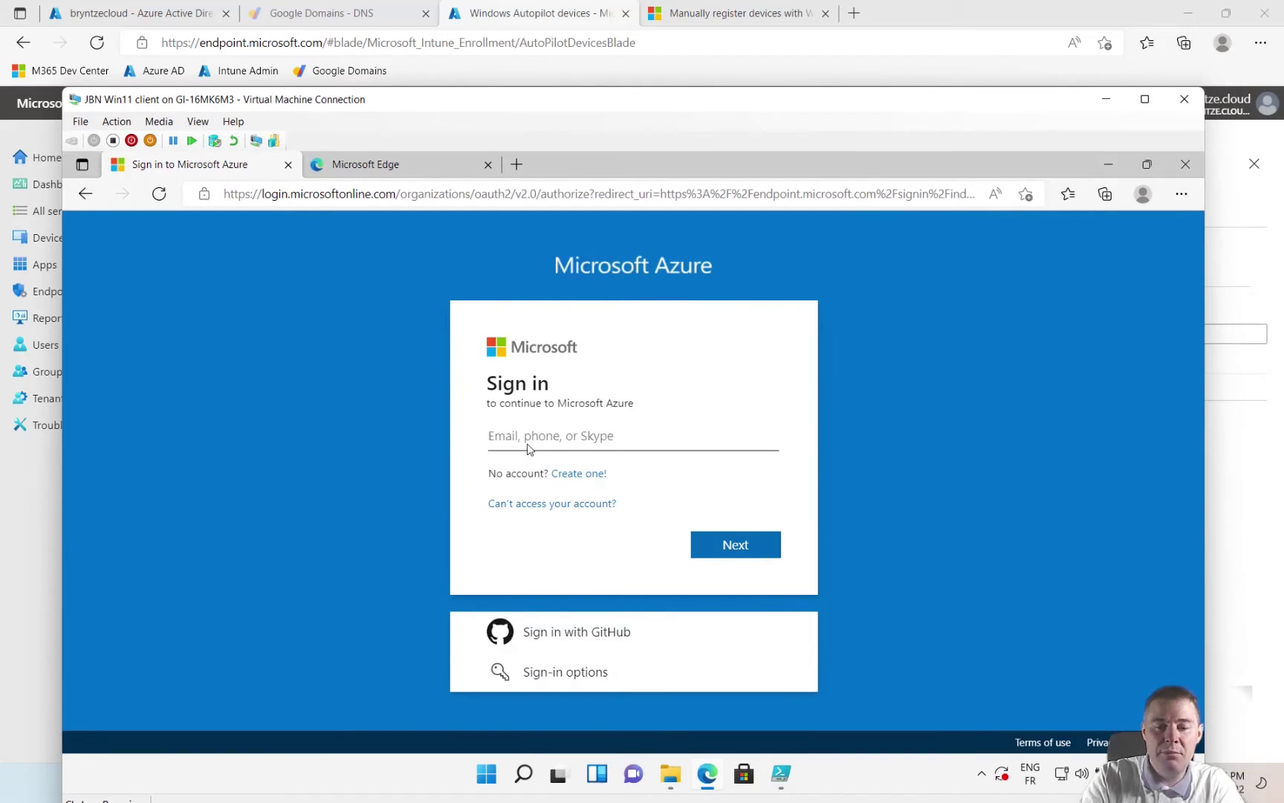
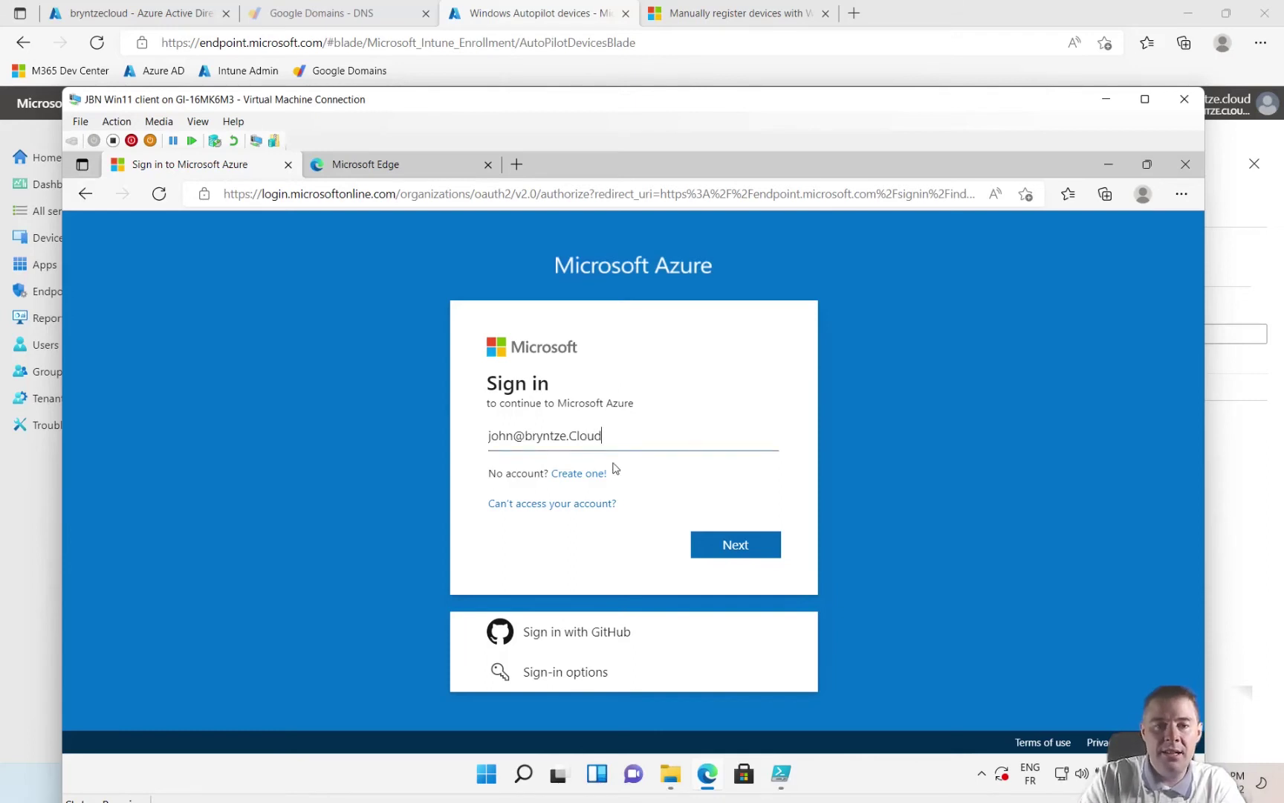
left_click(739, 551)
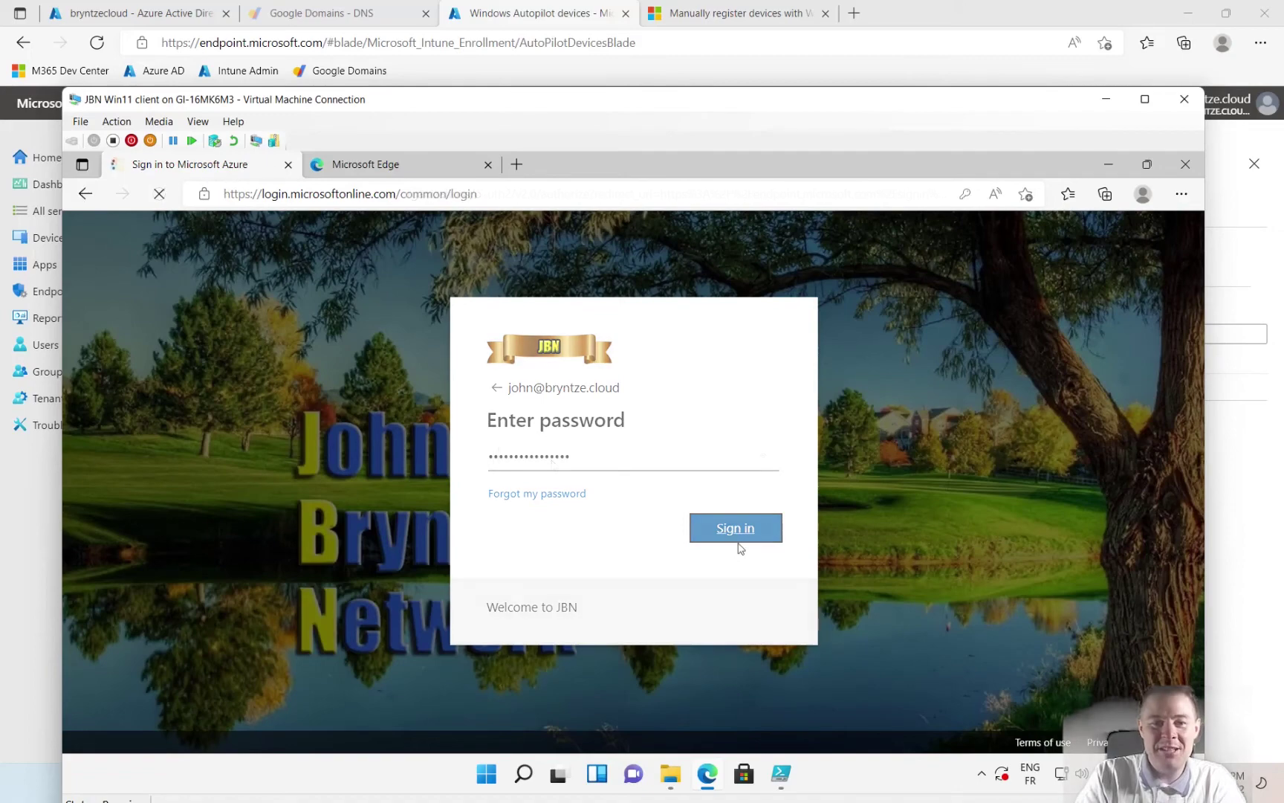
- Sign in with the password, save it in Edge, skip security setup, and stay signed in
left_click(738, 532)
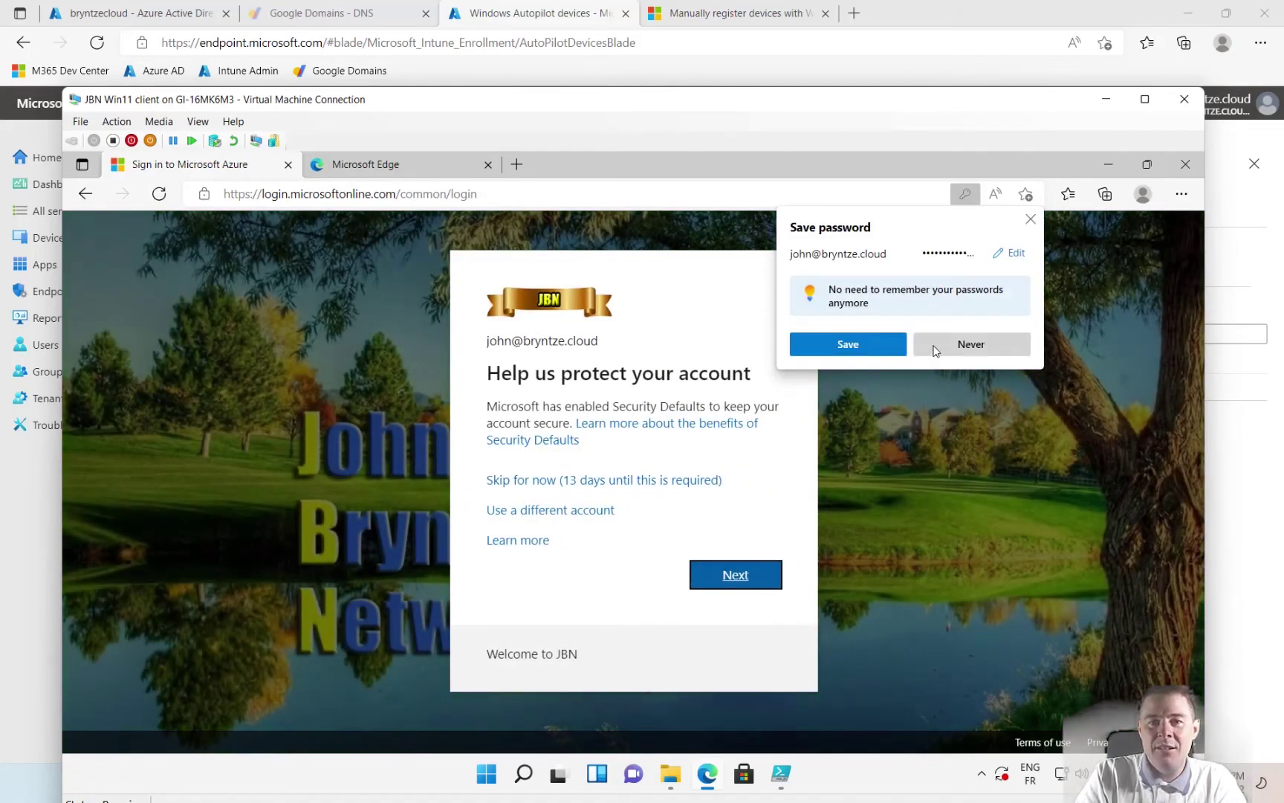
left_click(874, 342)
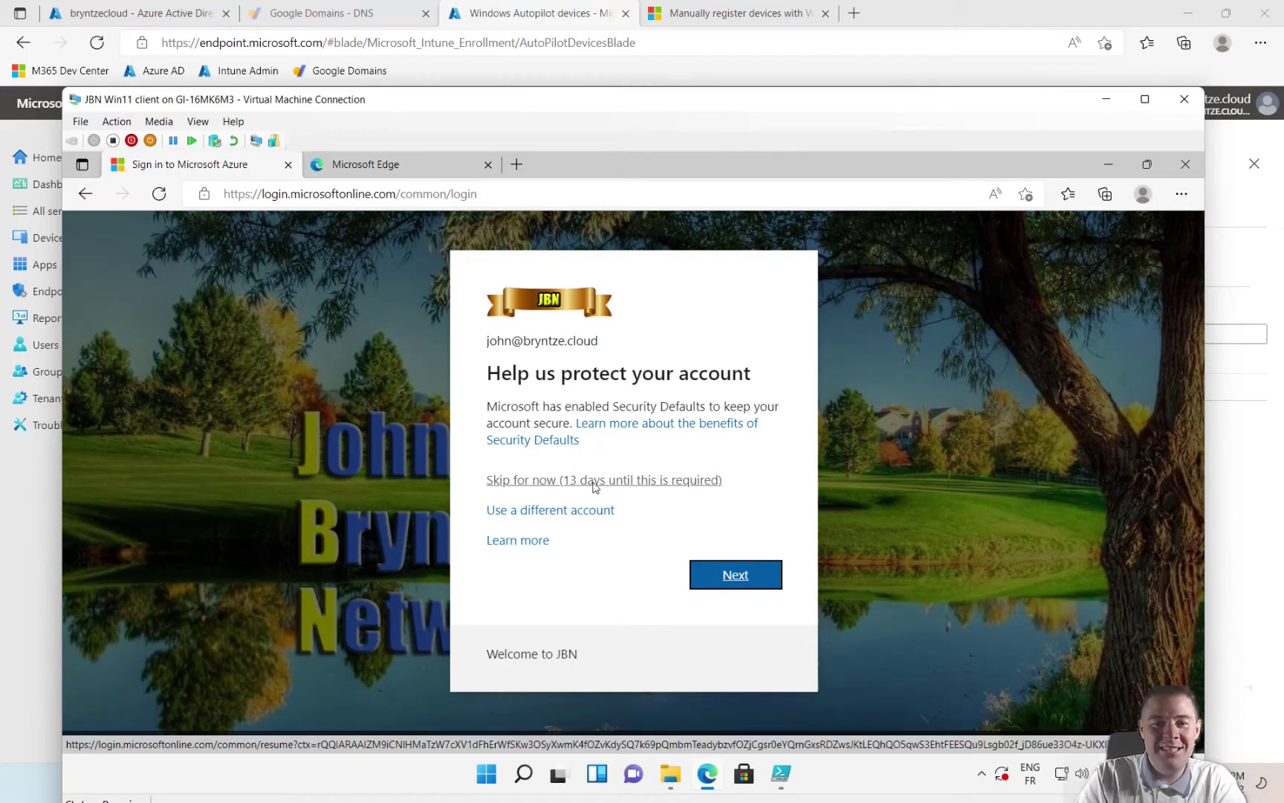
left_click(595, 480)
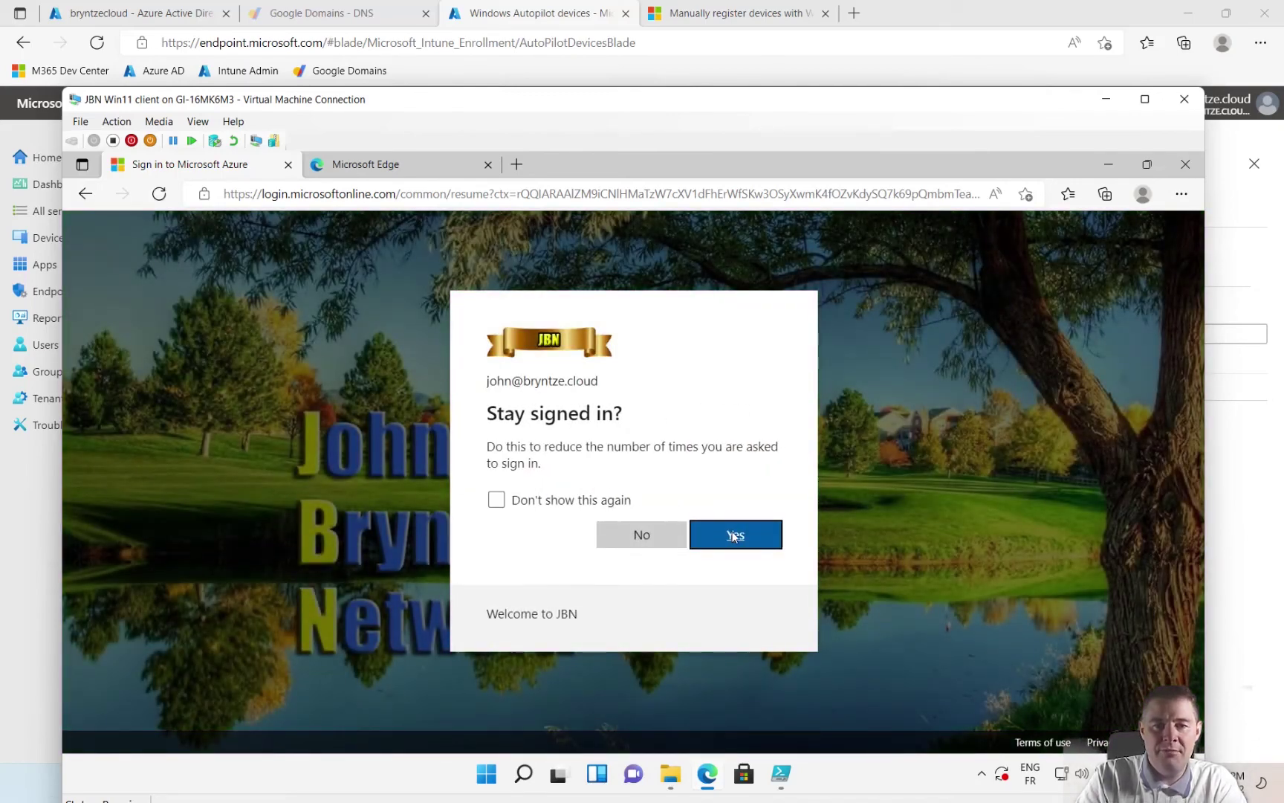
left_click(732, 536)
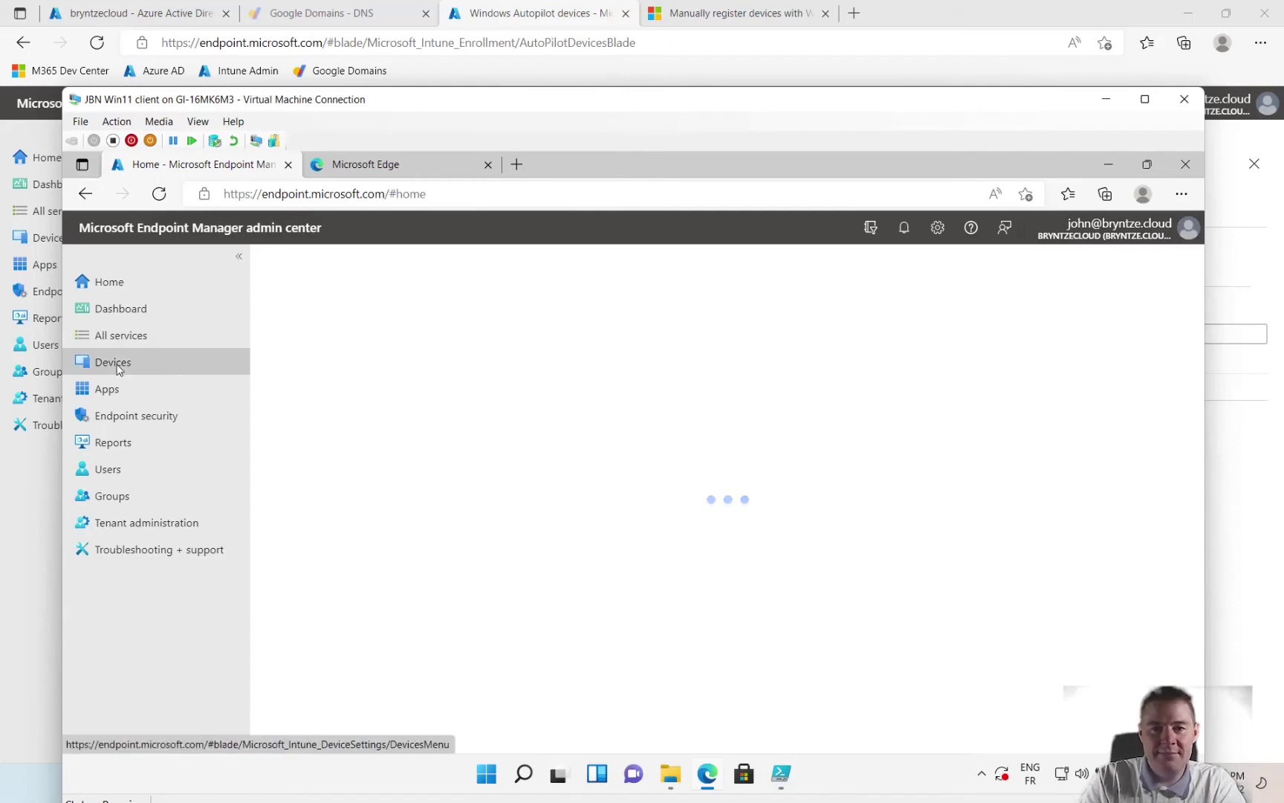
- In the VM's admin center, go through Devices > Windows > Windows enrollment to the empty Autopilot devices list
left_click(113, 363)
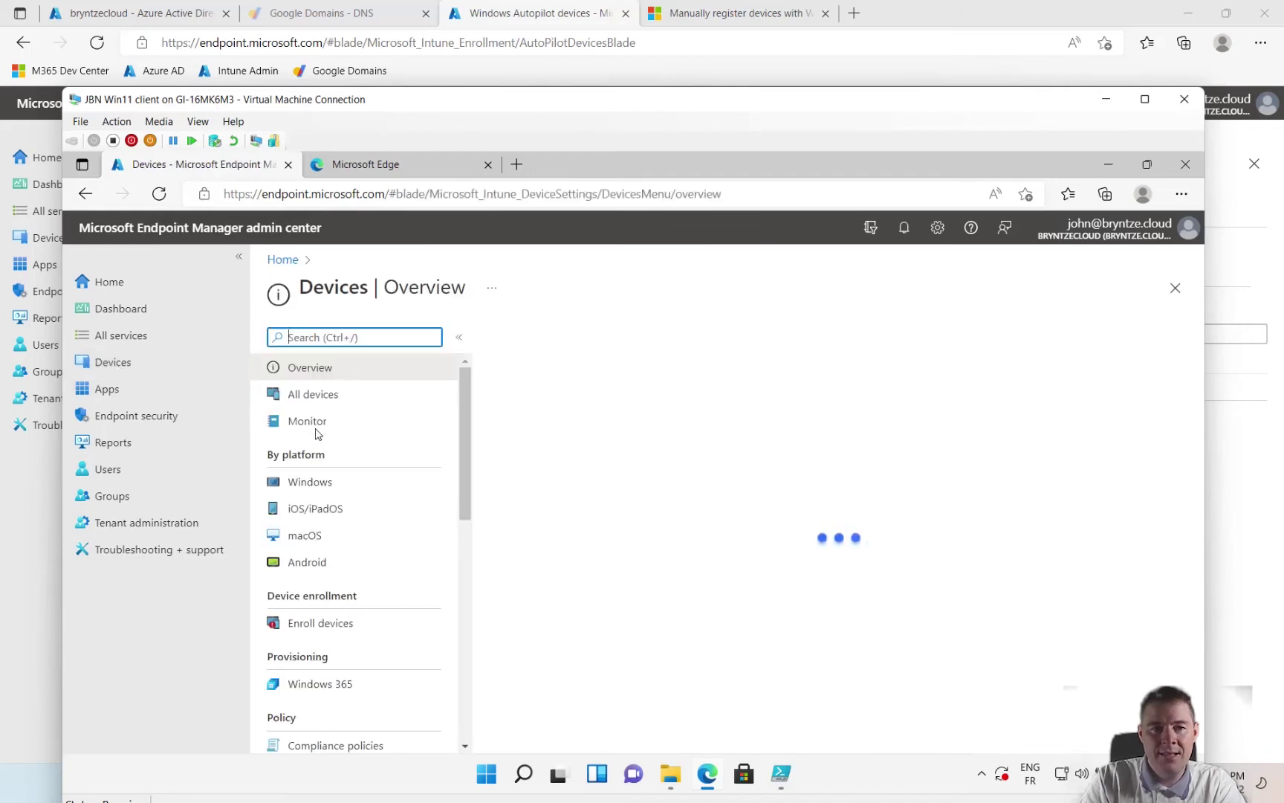
left_click(311, 482)
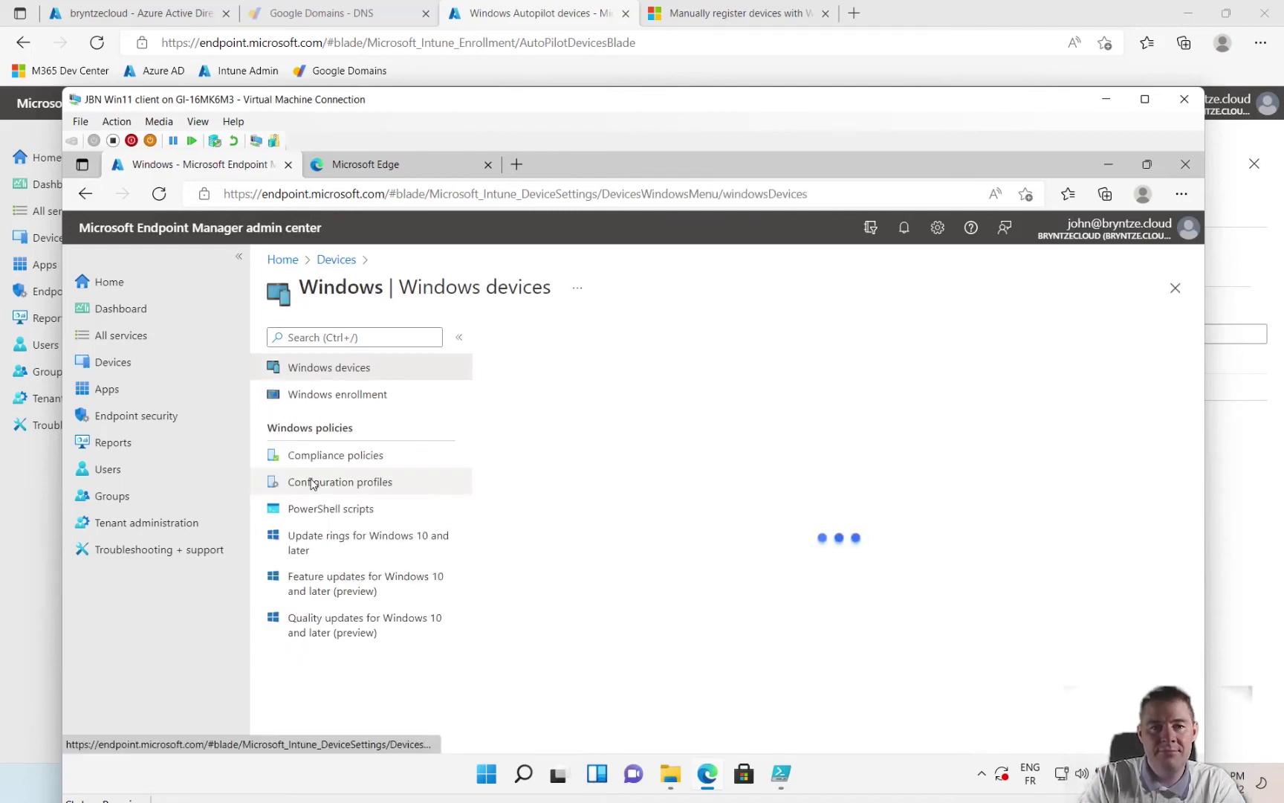
left_click(360, 396)
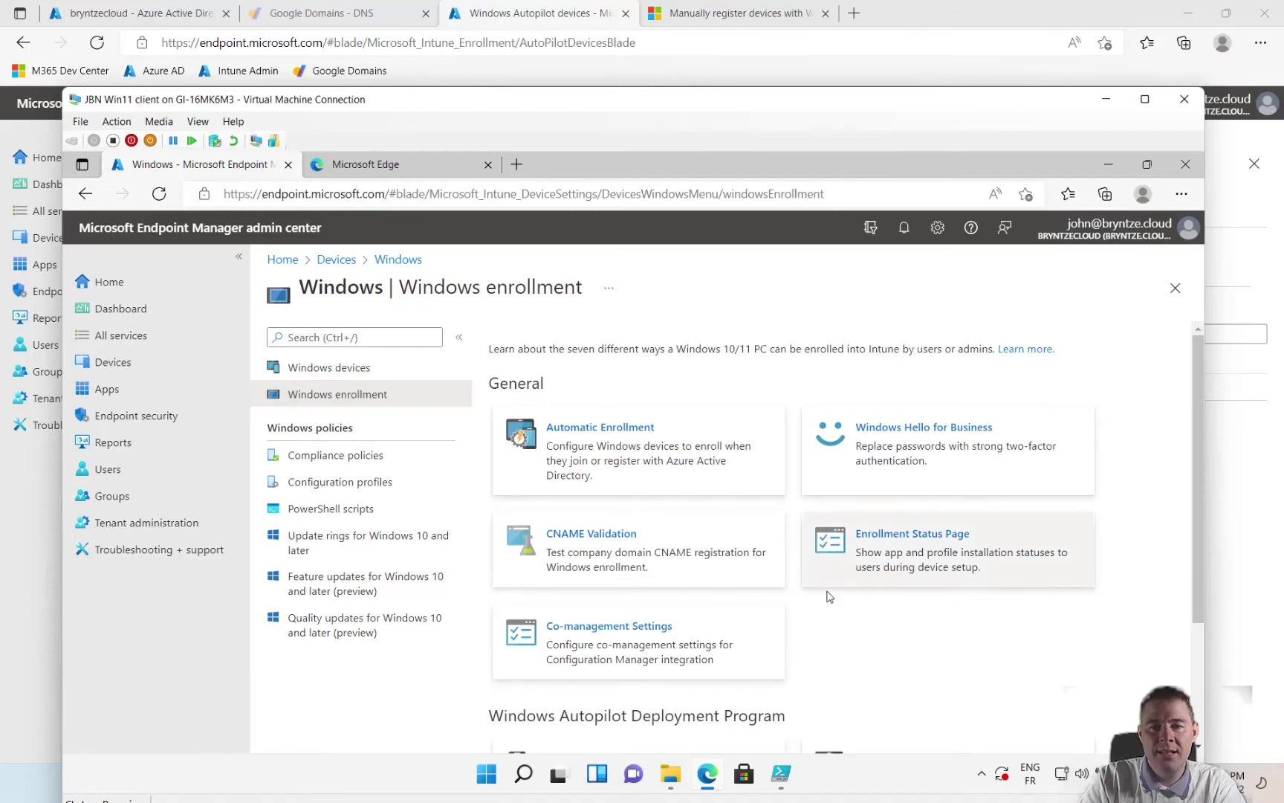
scroll(845, 637, "down", 3)
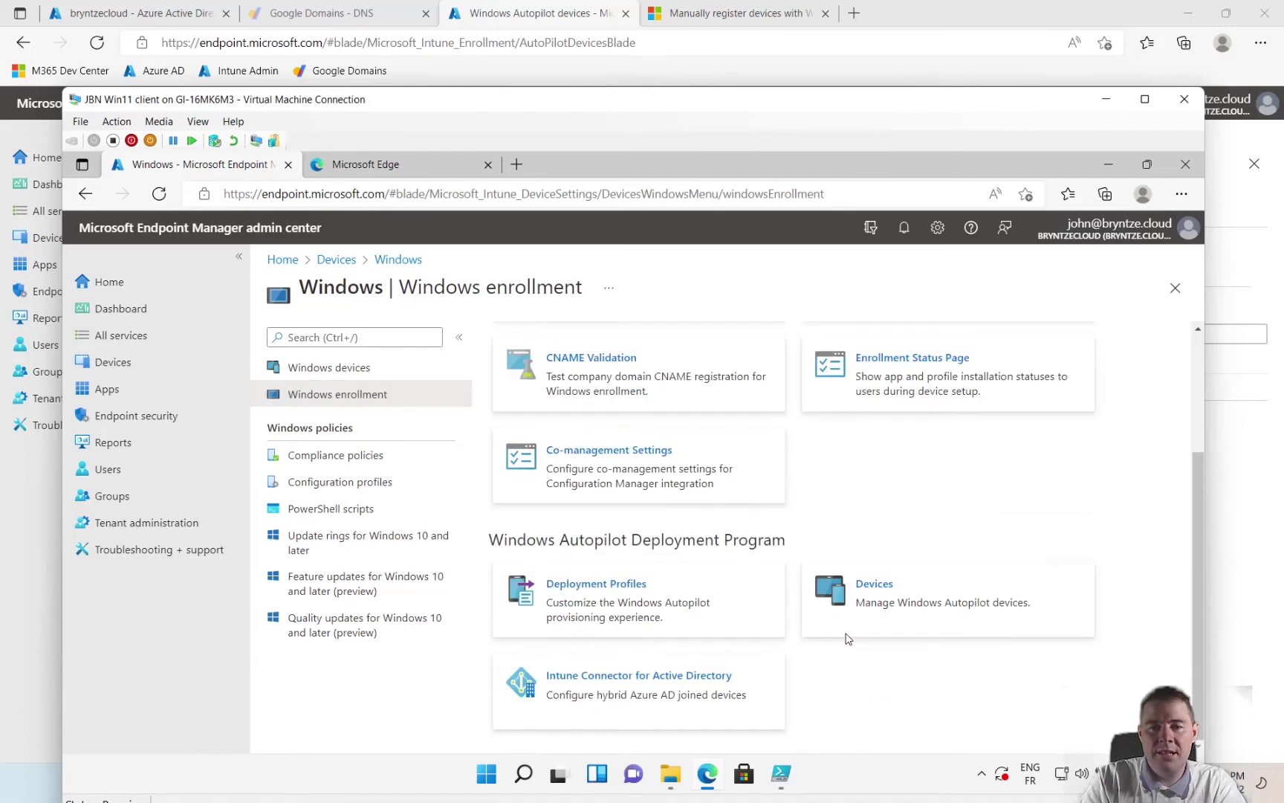
left_click(862, 590)
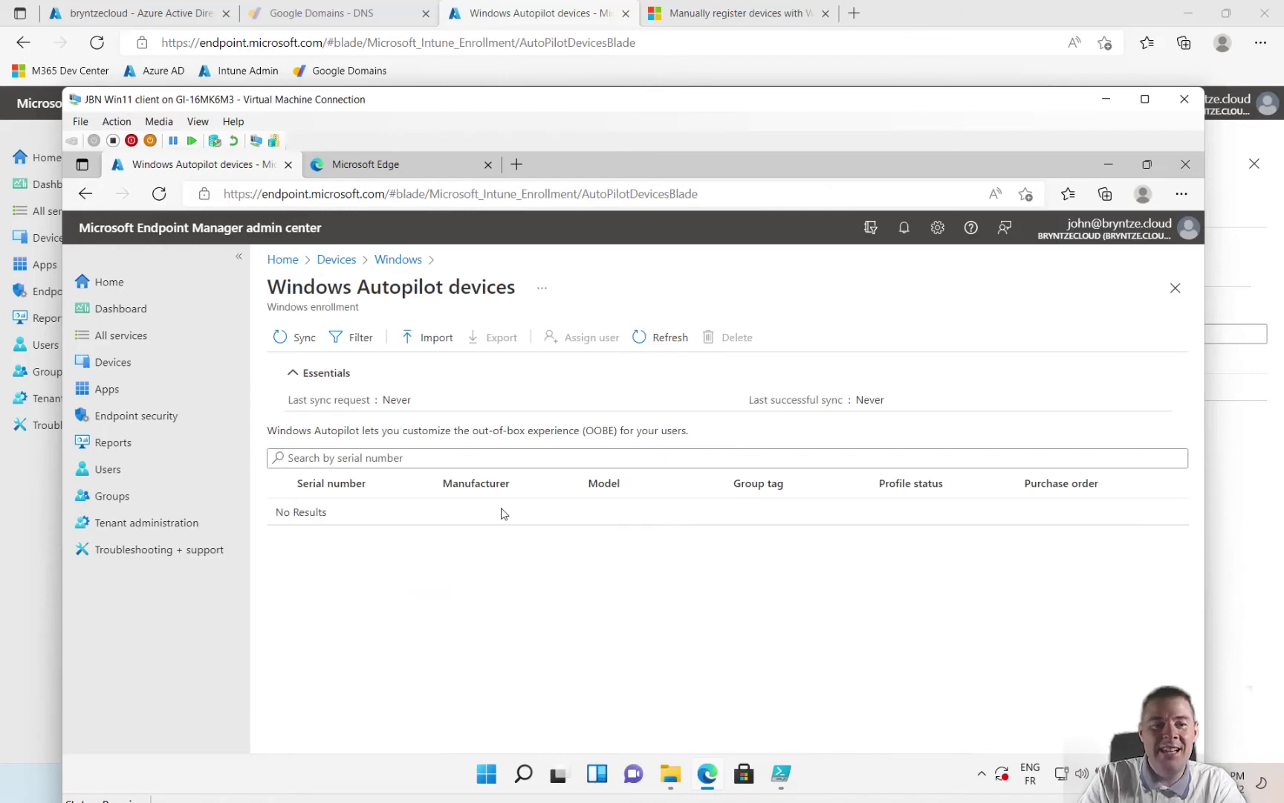
- Import the hardware hash file C:\HWID-JBN\JBN.csv as a new Windows Autopilot device
left_click(429, 339)
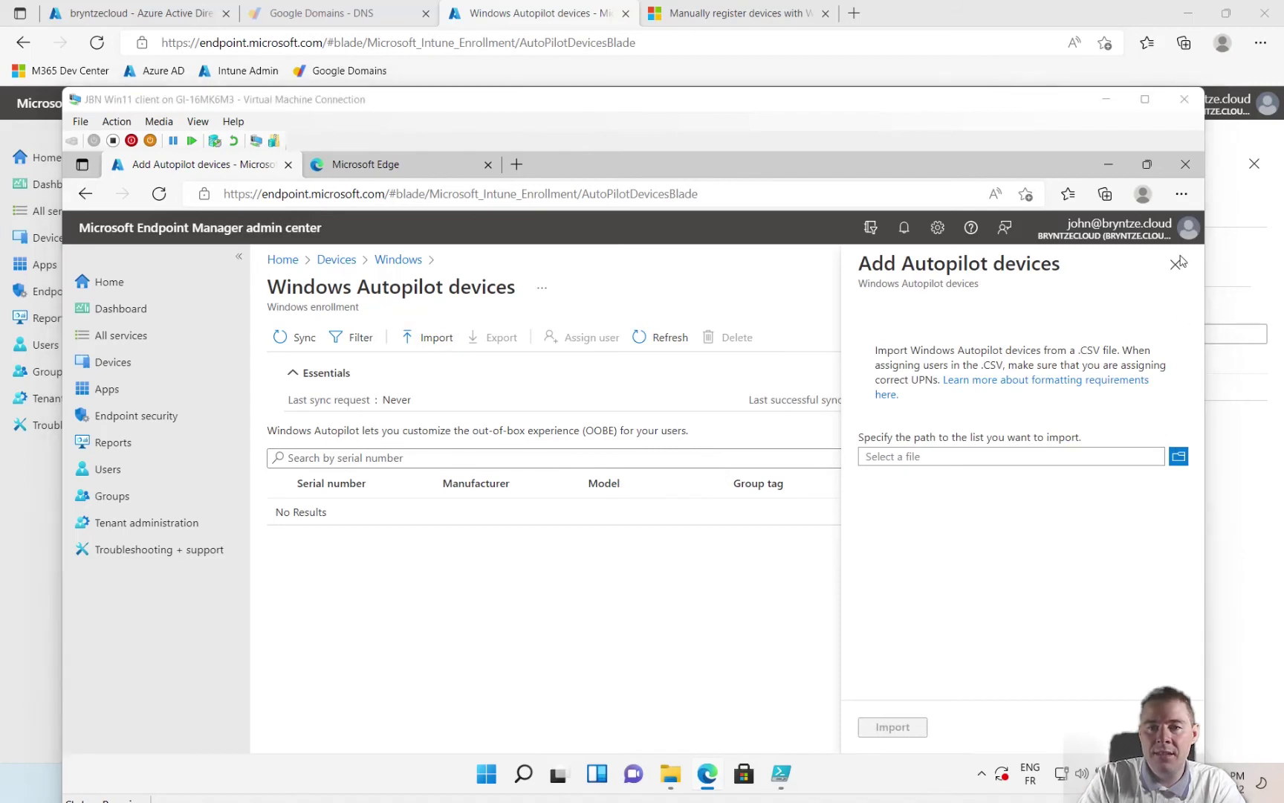
left_click(1179, 457)
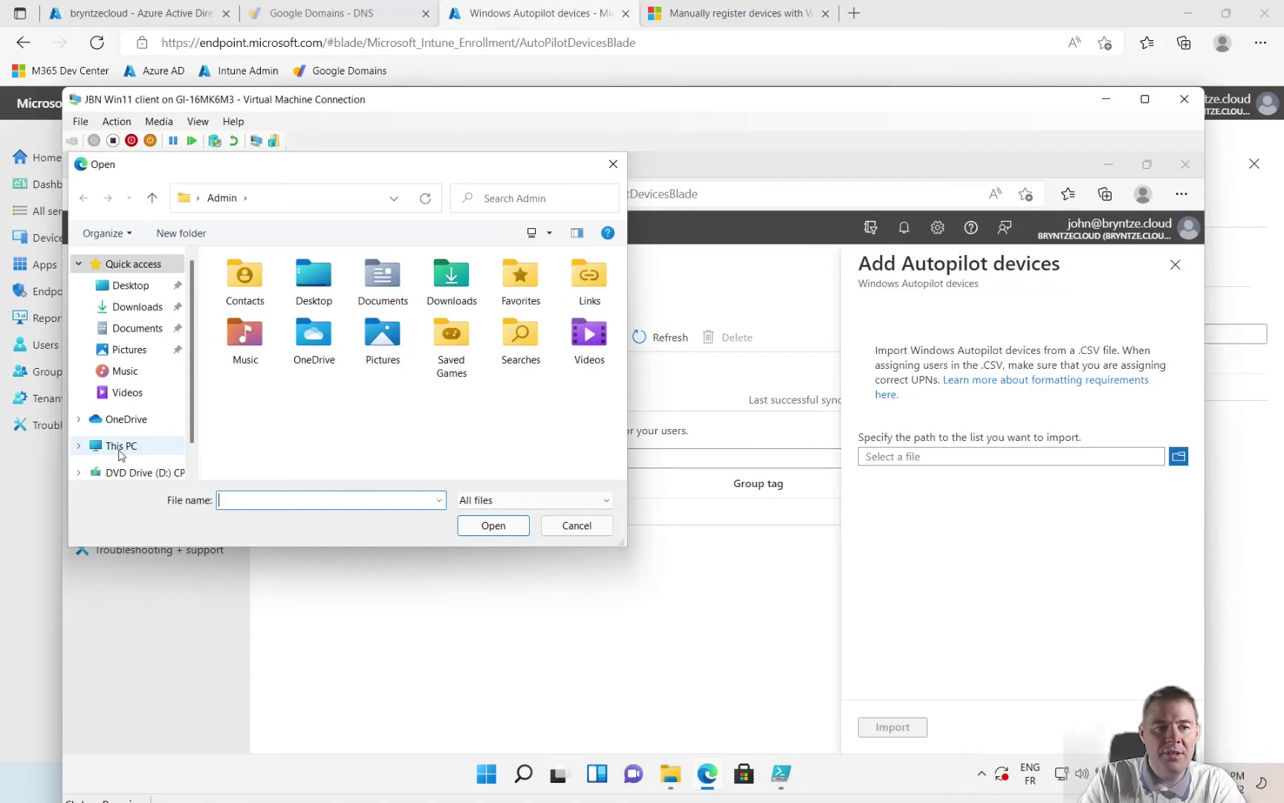
left_click(120, 449)
scroll(338, 407, "down", 3)
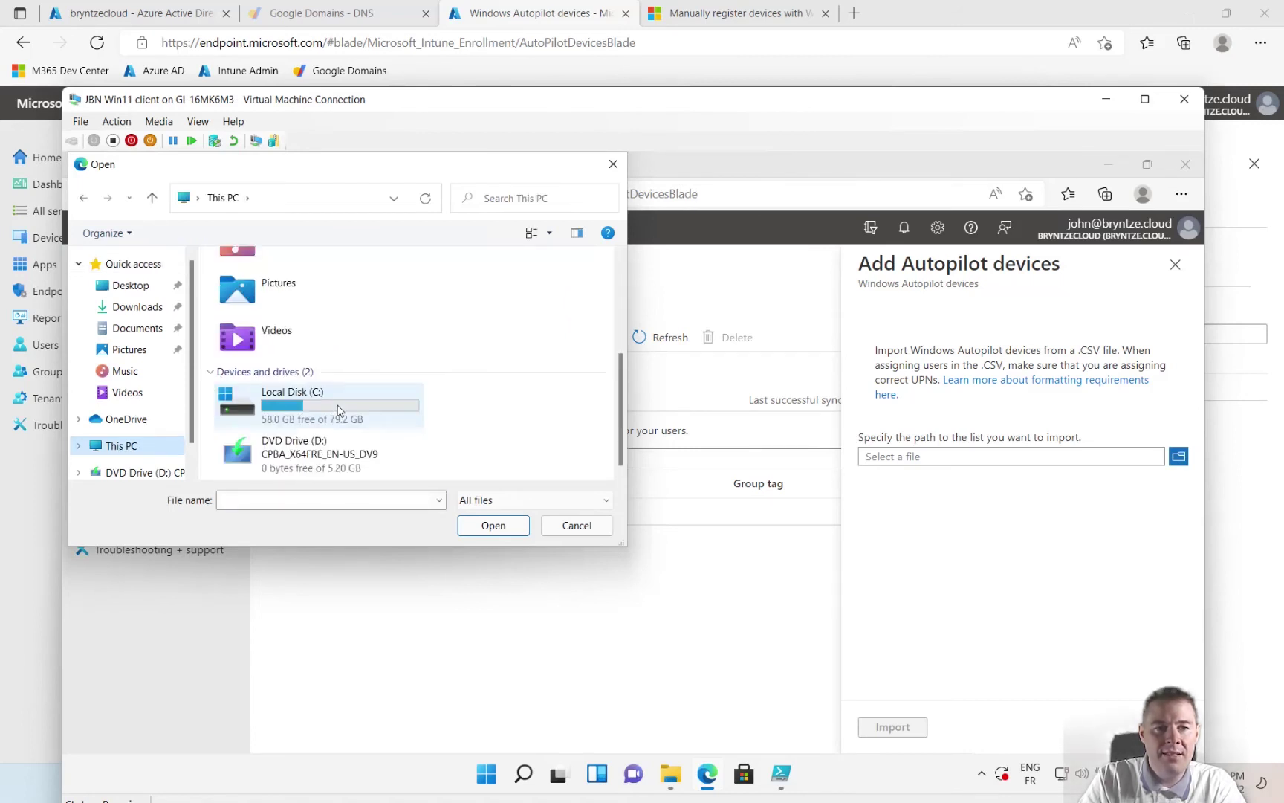
double_click(298, 414)
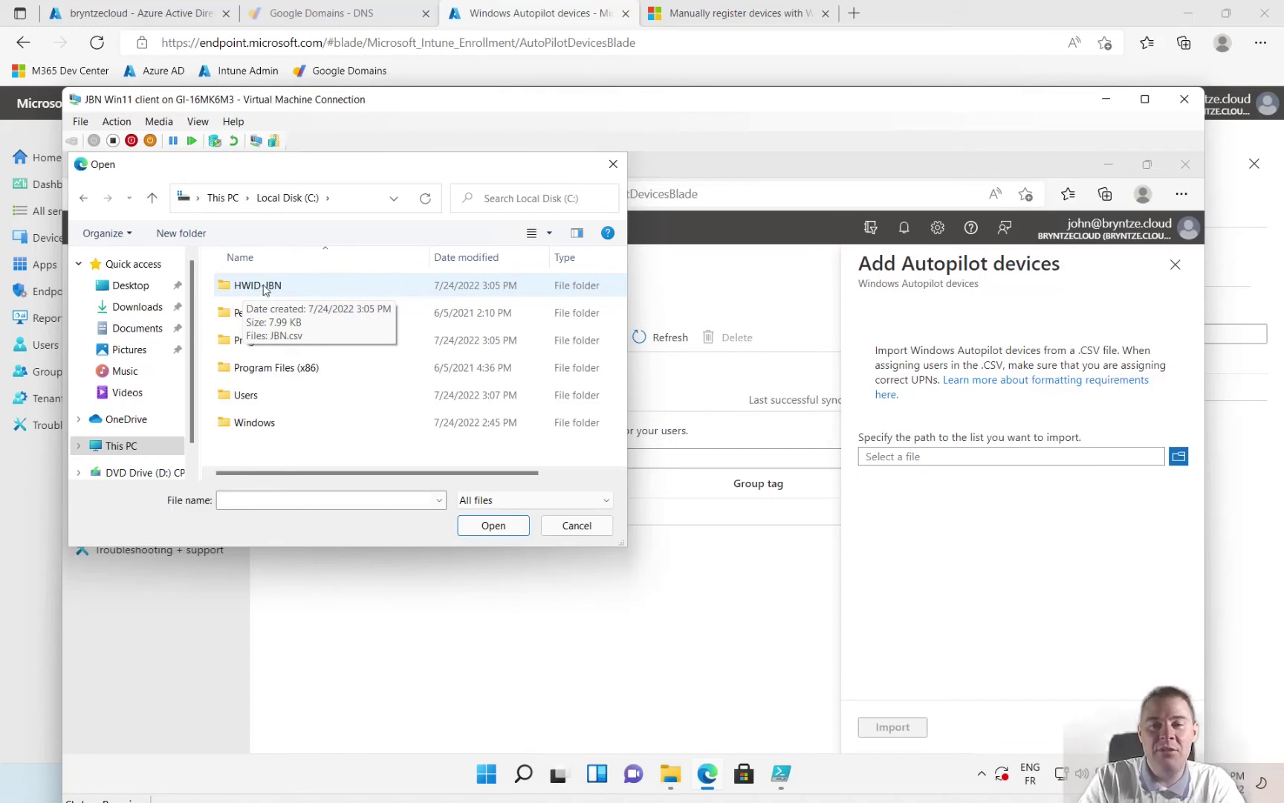
double_click(265, 287)
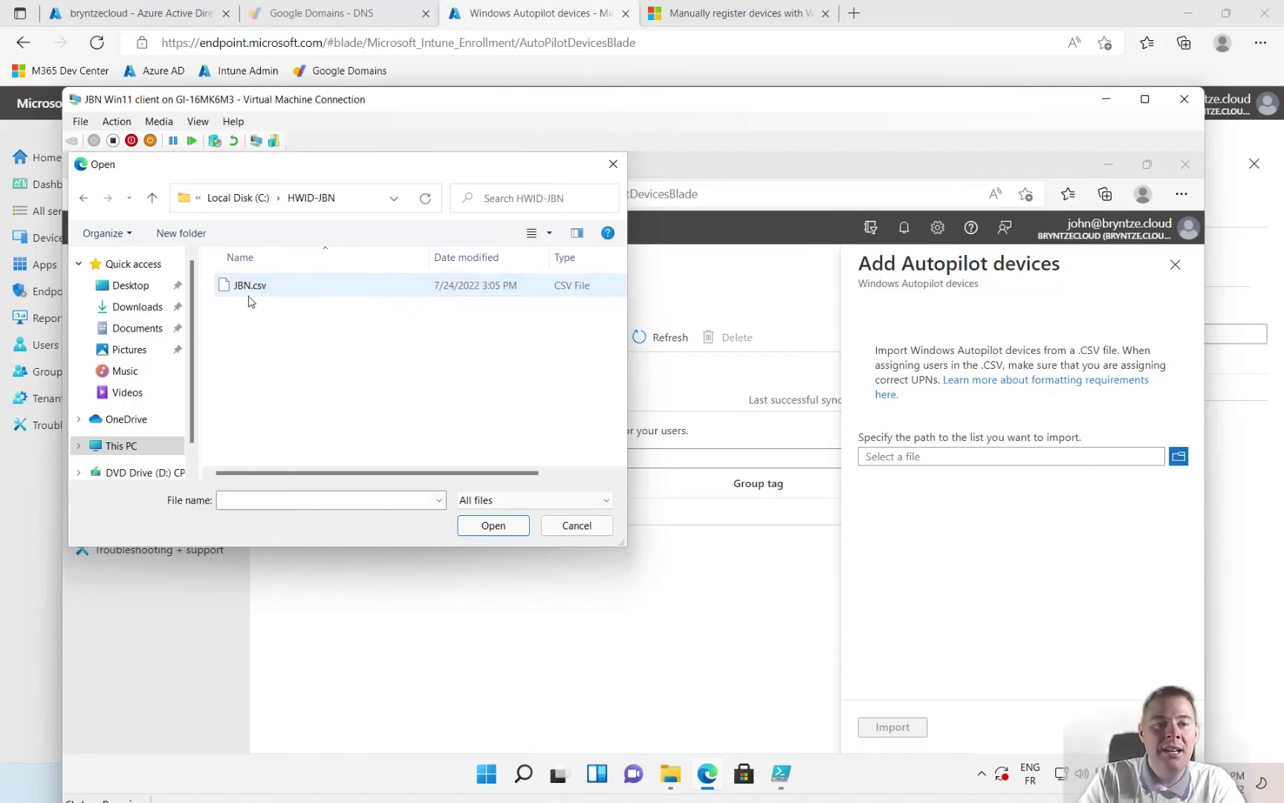
double_click(255, 289)
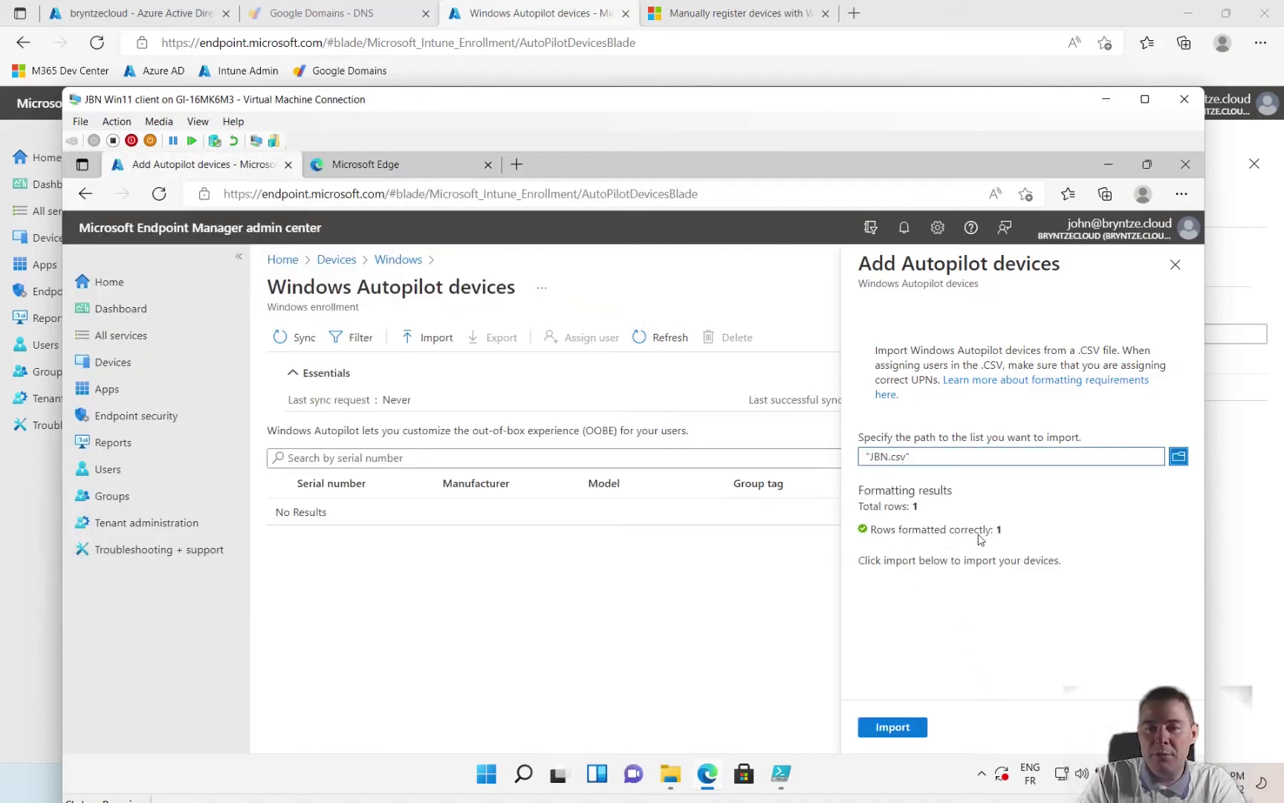
left_click(897, 729)
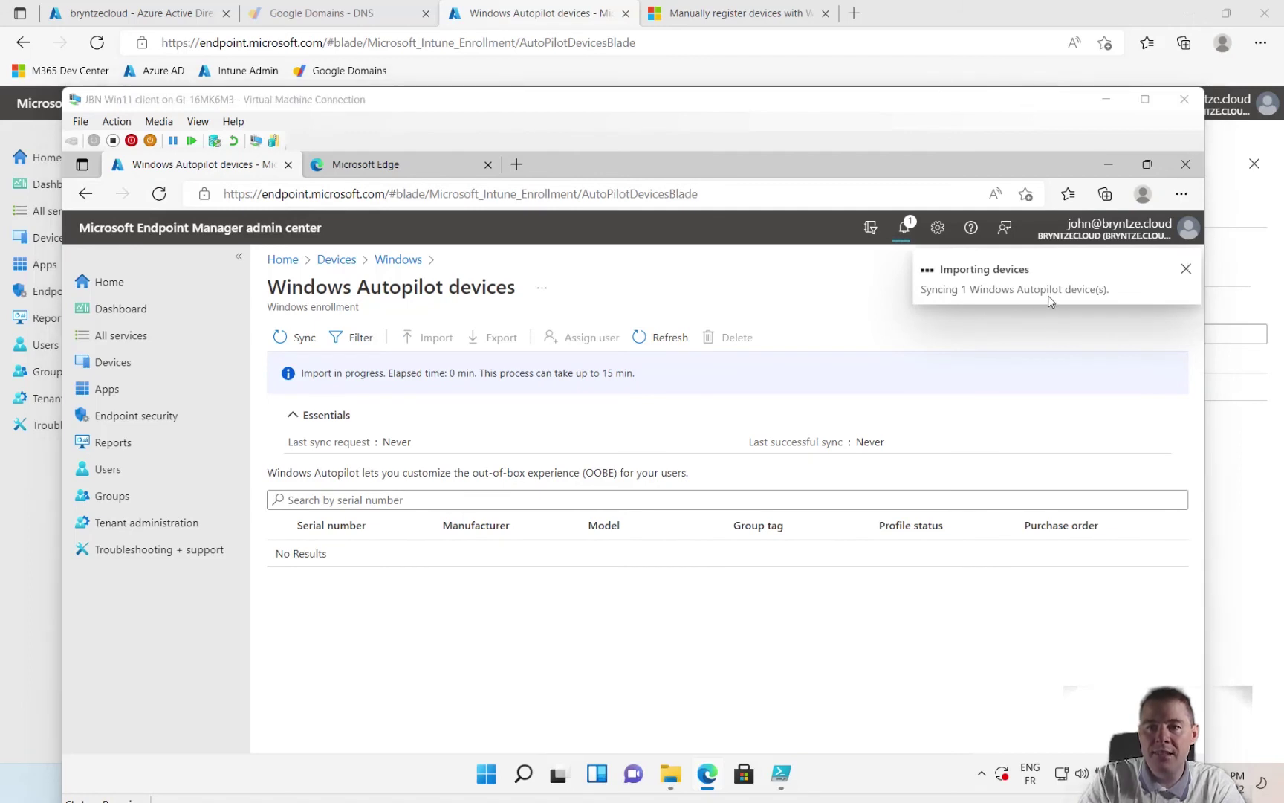
- Open JBN.csv in Notepad from the HWID-JBN folder and maximize the window
left_click(670, 774)
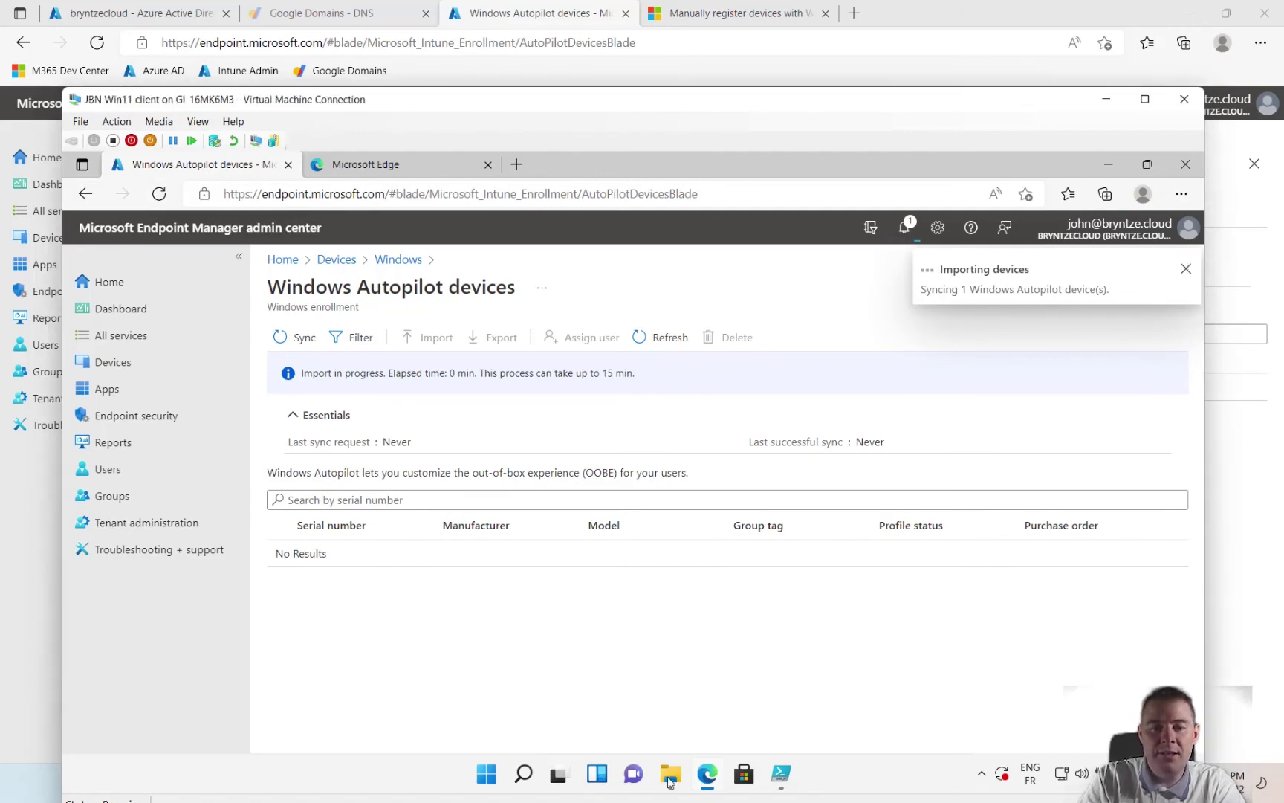
right_click(355, 364)
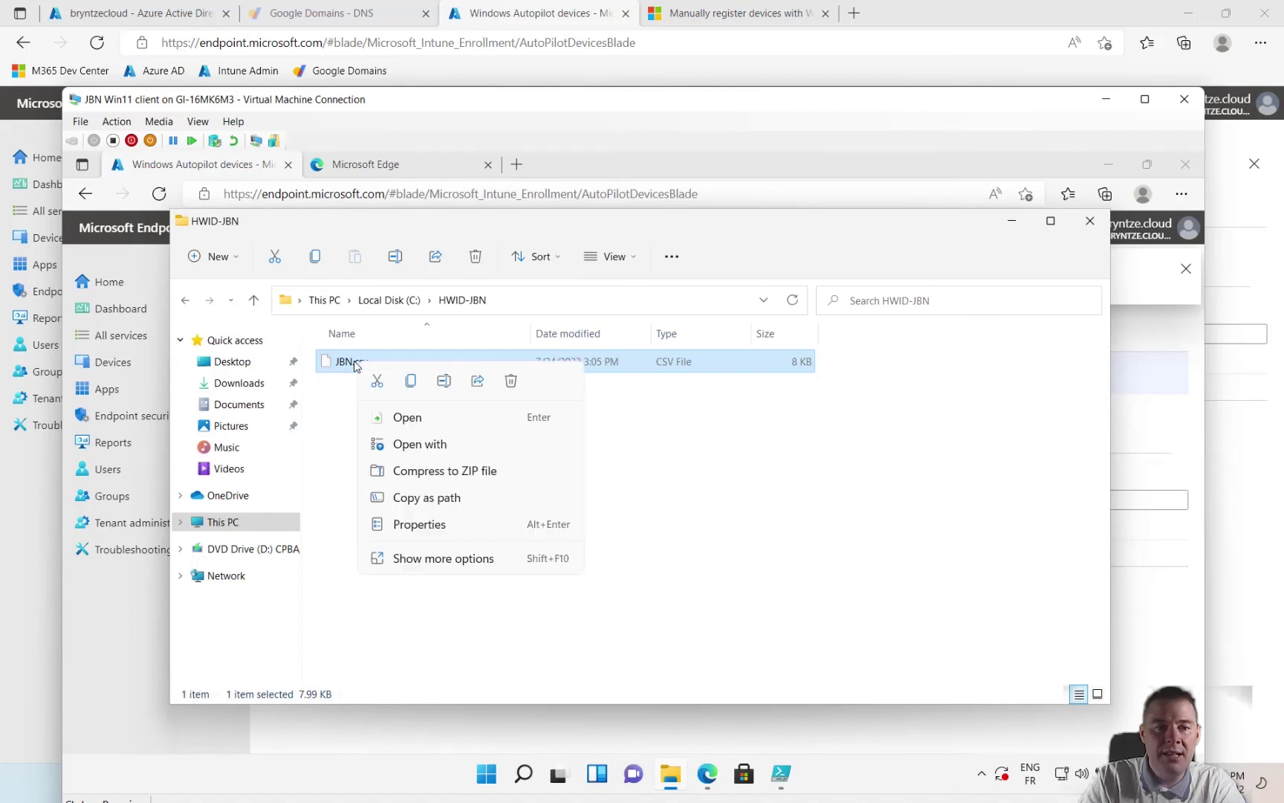
left_click(411, 419)
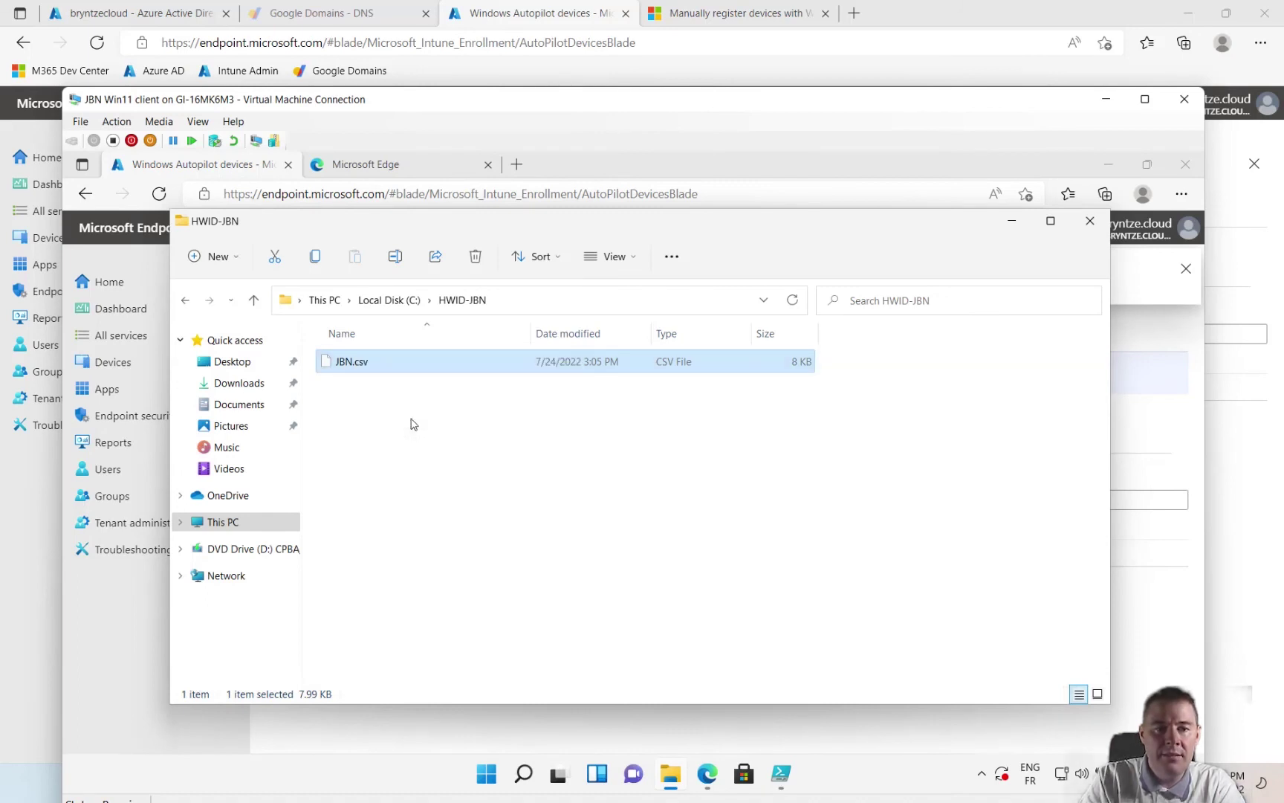
left_click(518, 421)
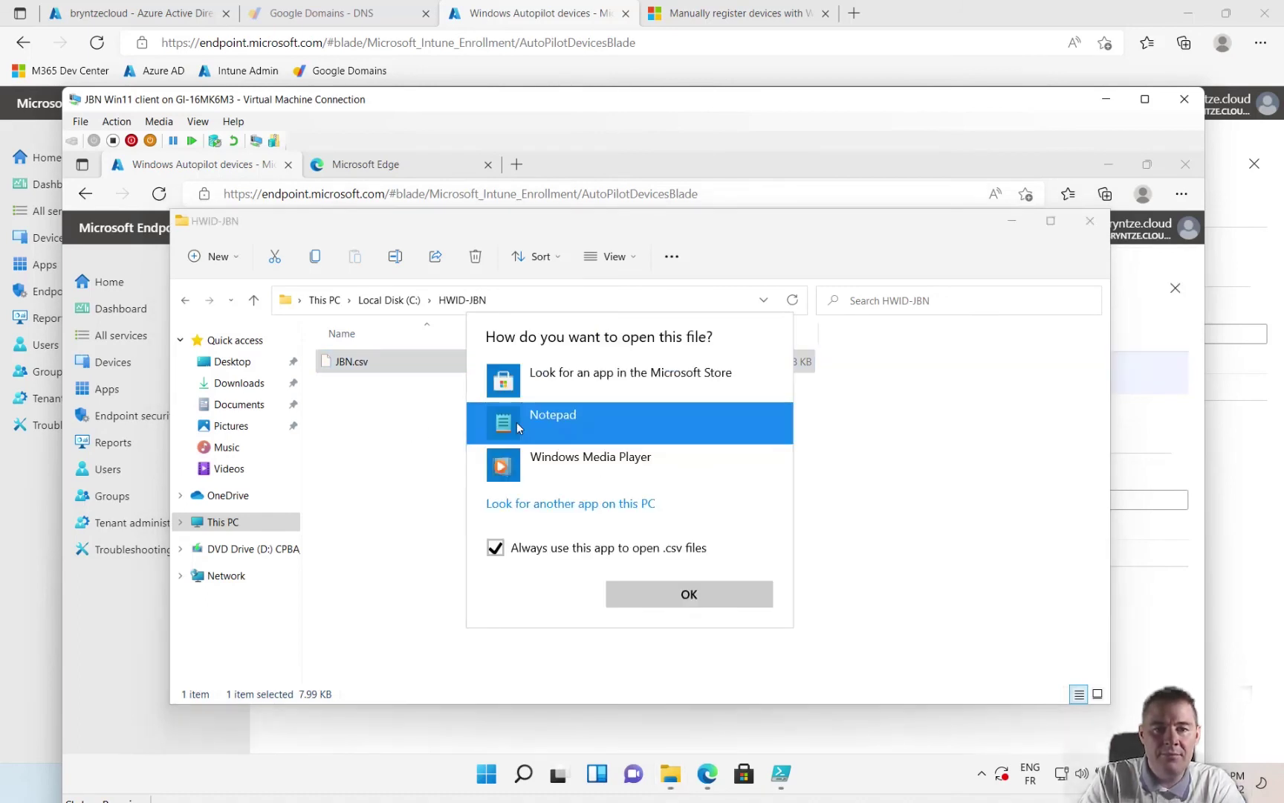
left_click(677, 602)
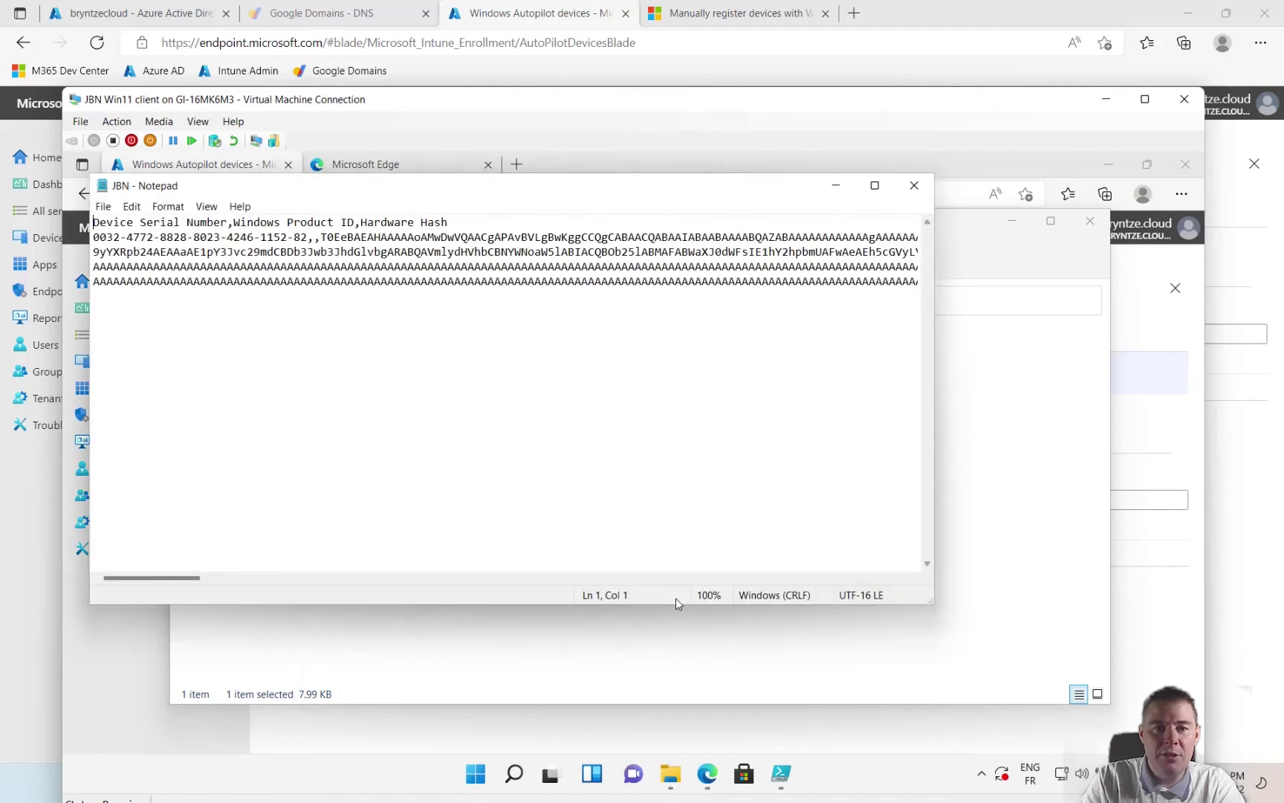
left_click(876, 188)
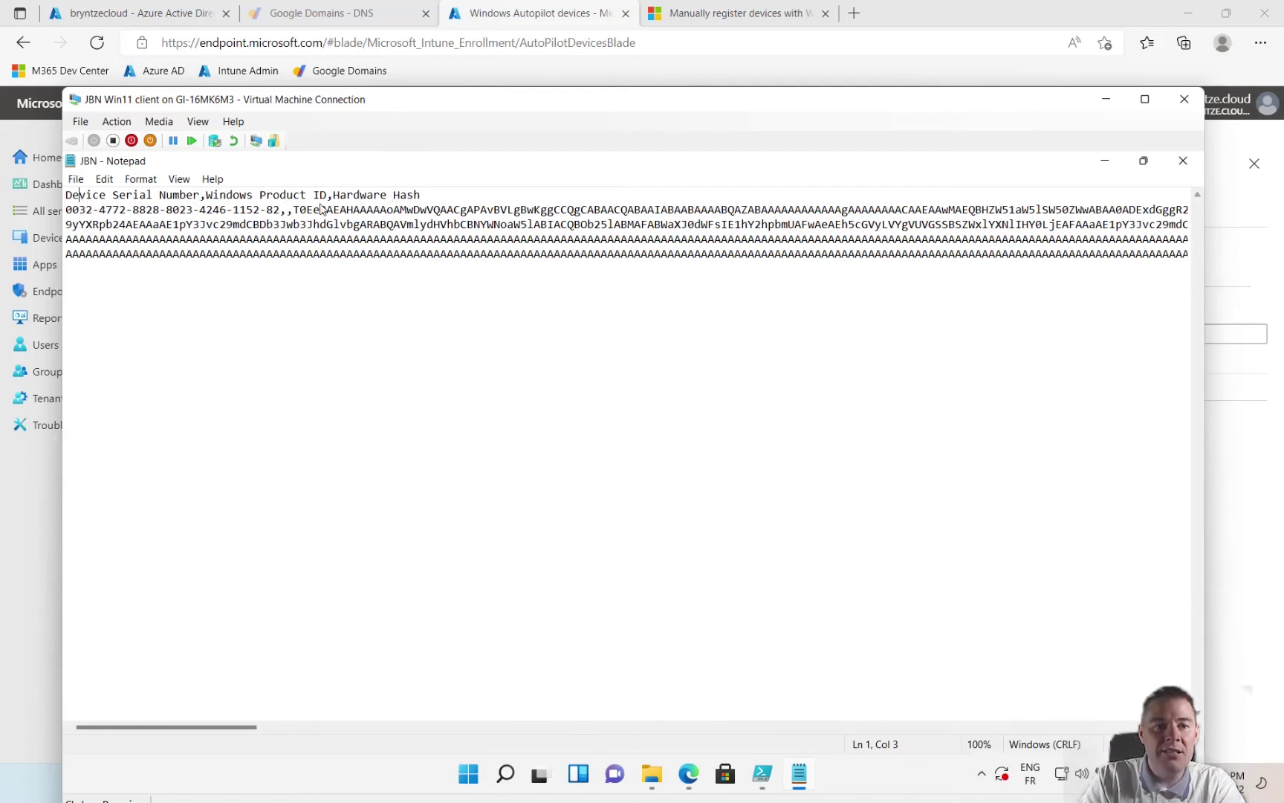
- Select the device serial number and the hardware hash text in JBN.csv
left_click_drag(292, 211, 1082, 290)
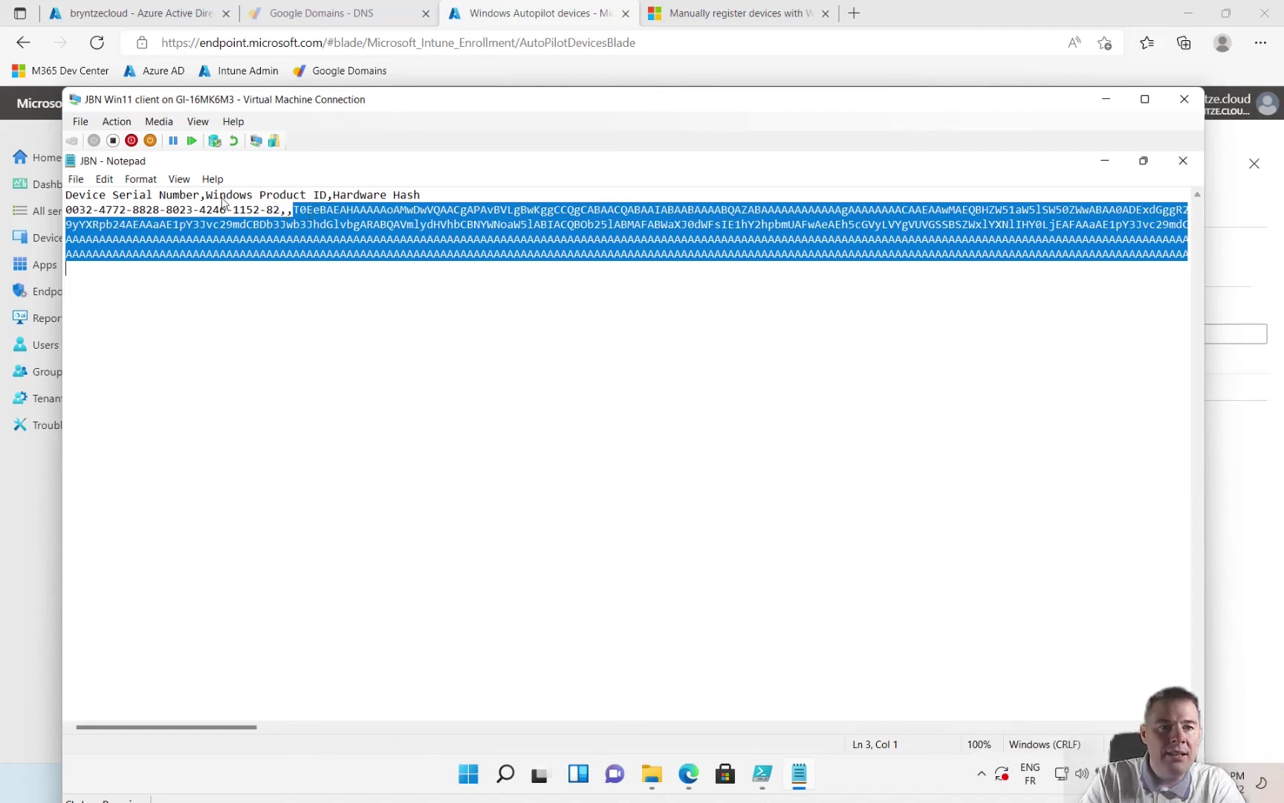
left_click_drag(281, 210, 63, 211)
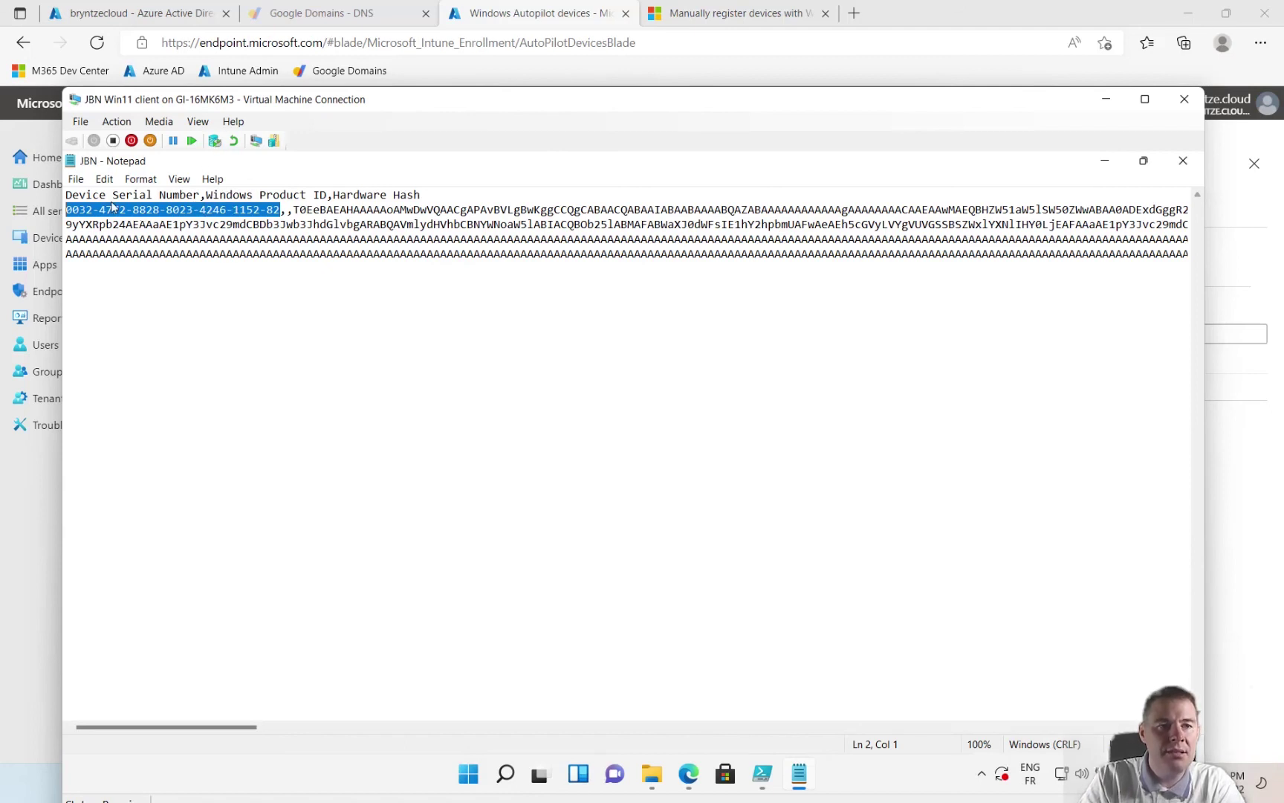
double_click(285, 216)
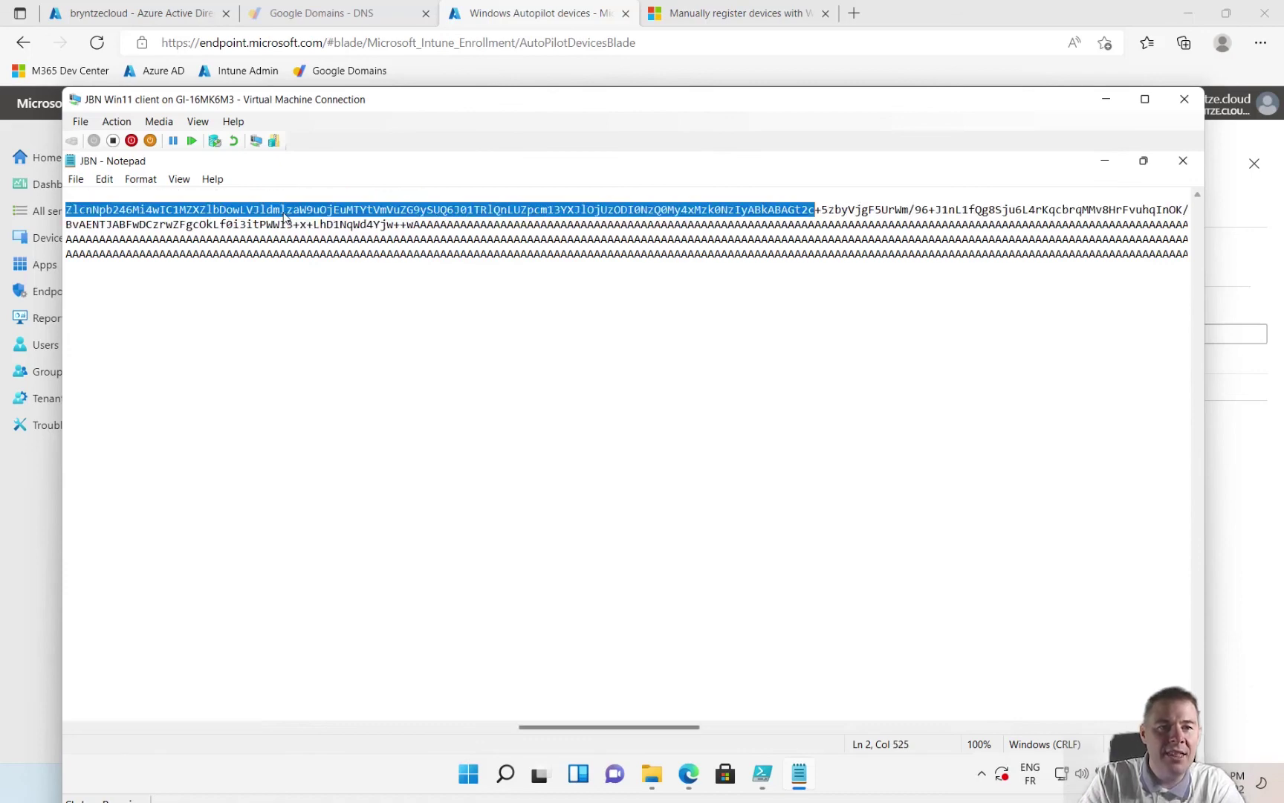
left_click_drag(569, 727, 11, 699)
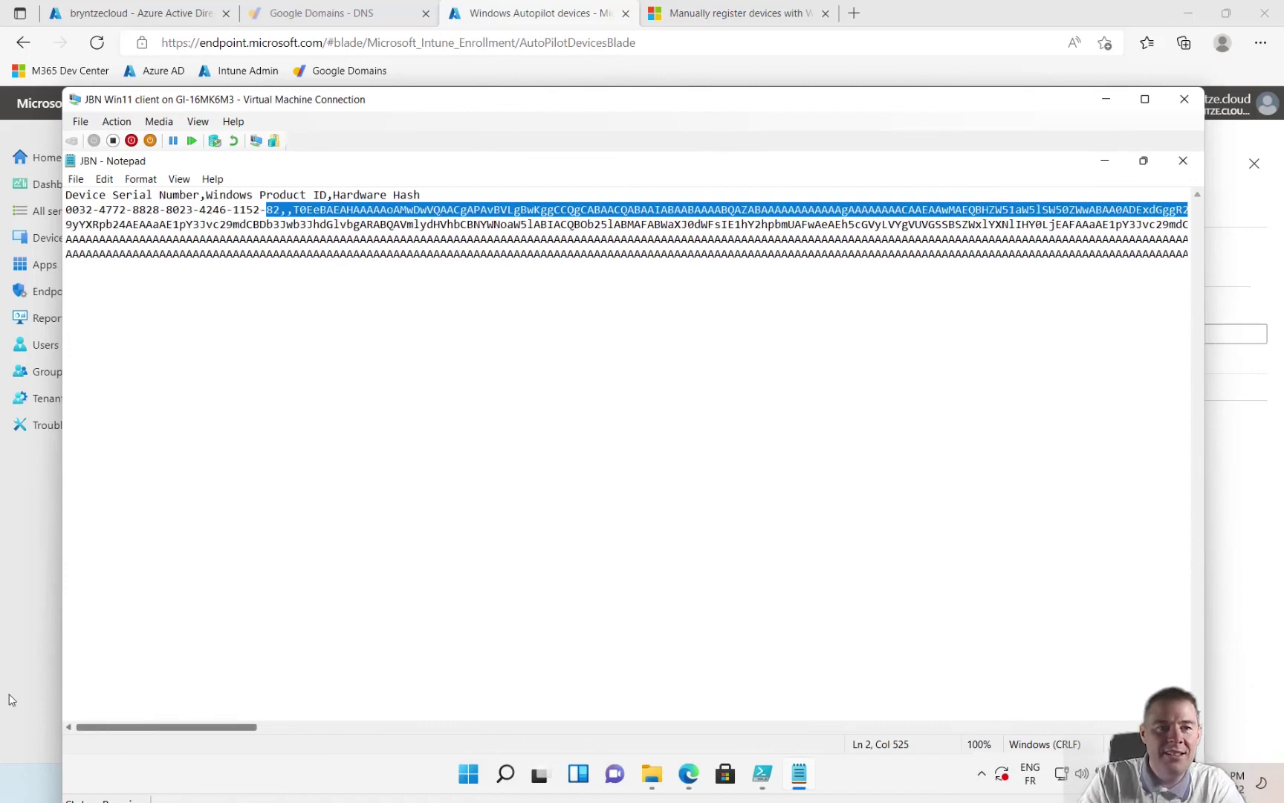
left_click(287, 211)
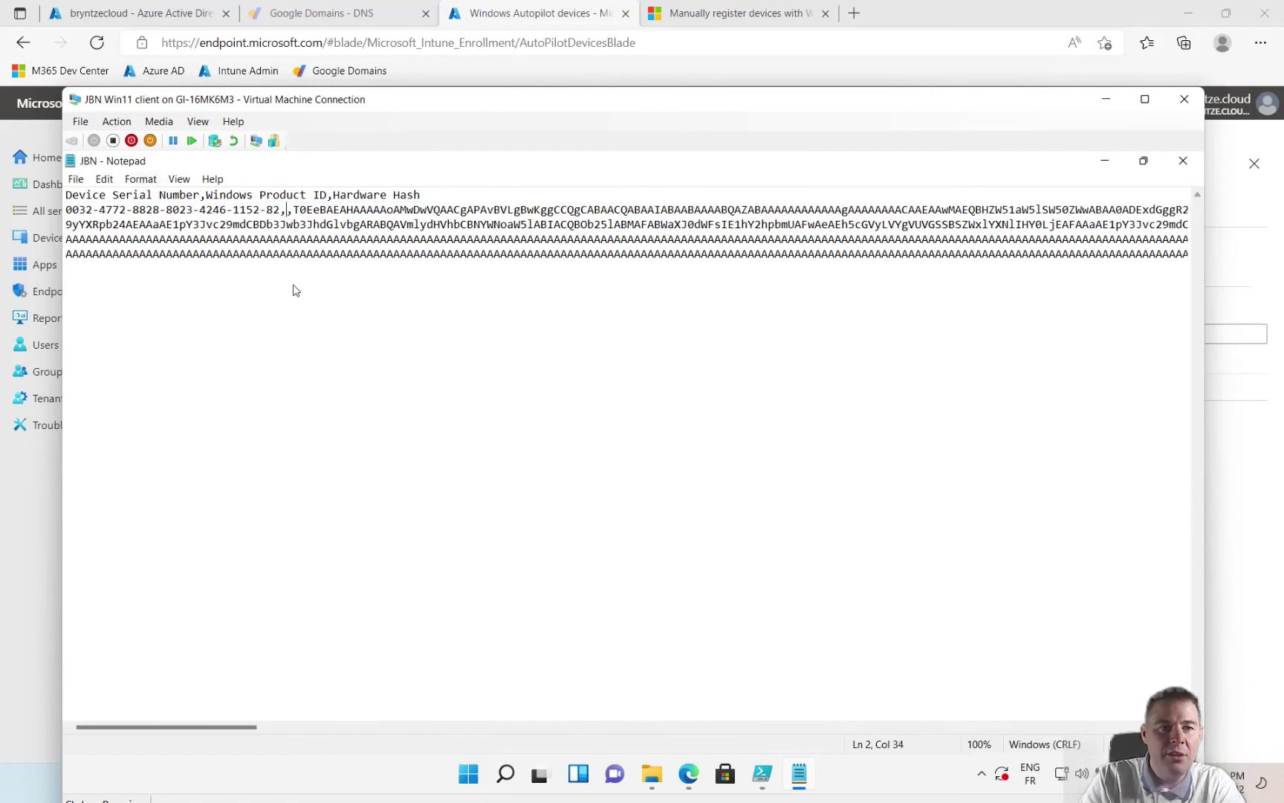
left_click_drag(292, 214, 479, 227)
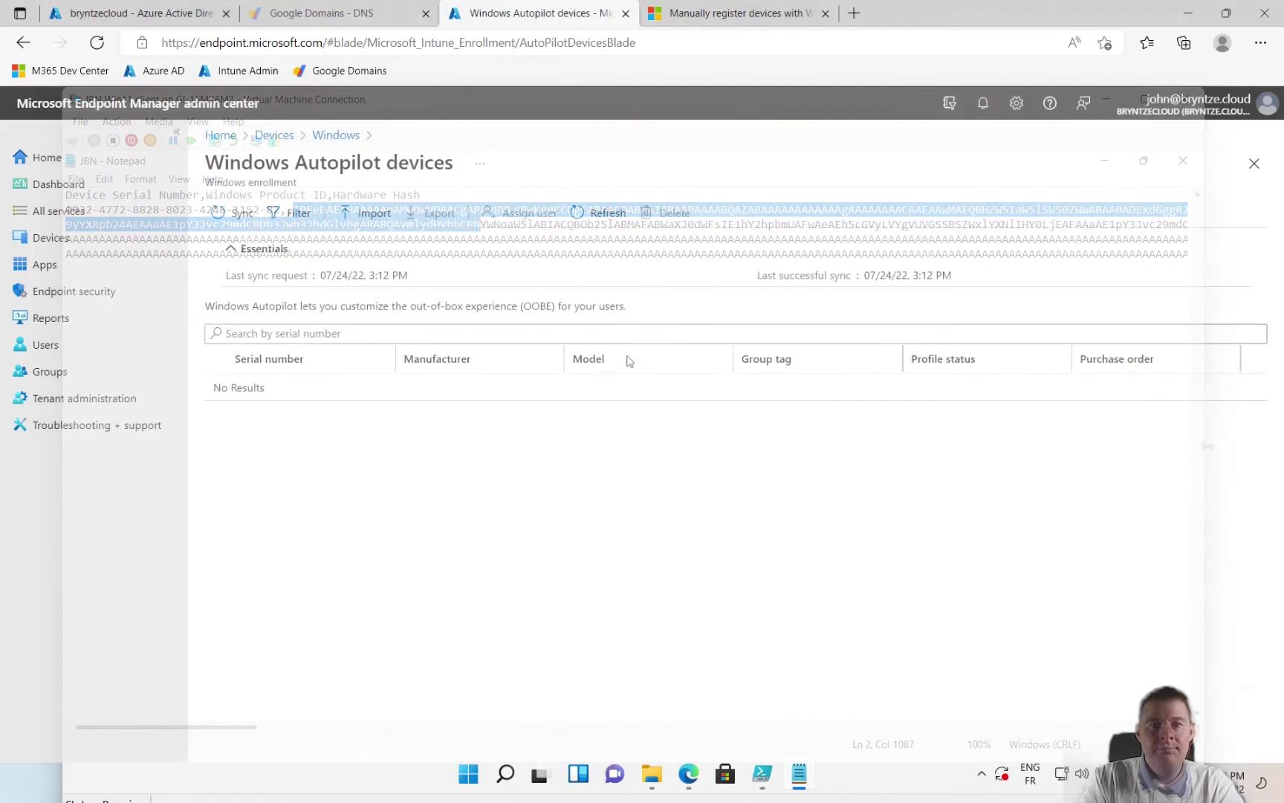
- Refresh the Windows Autopilot devices list and open the imported Virtual Machine's properties
left_click(602, 216)
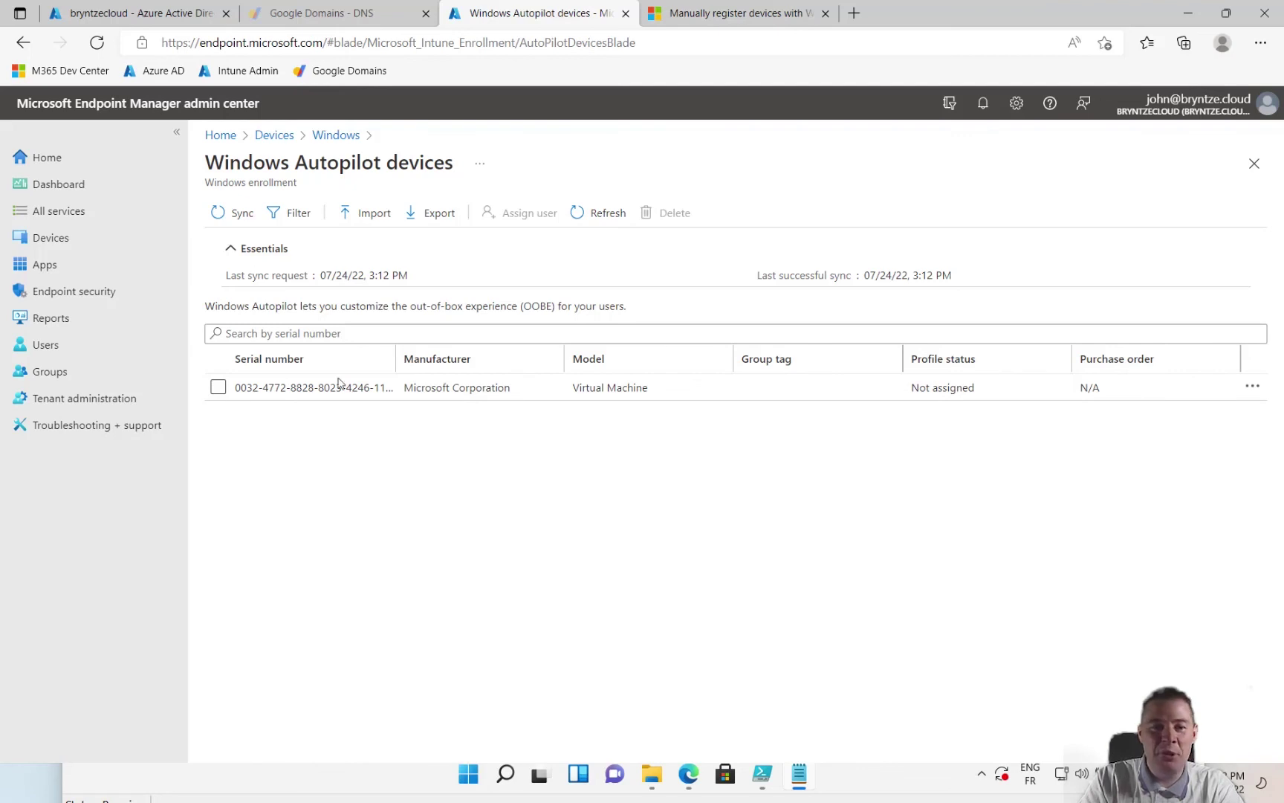
left_click(289, 386)
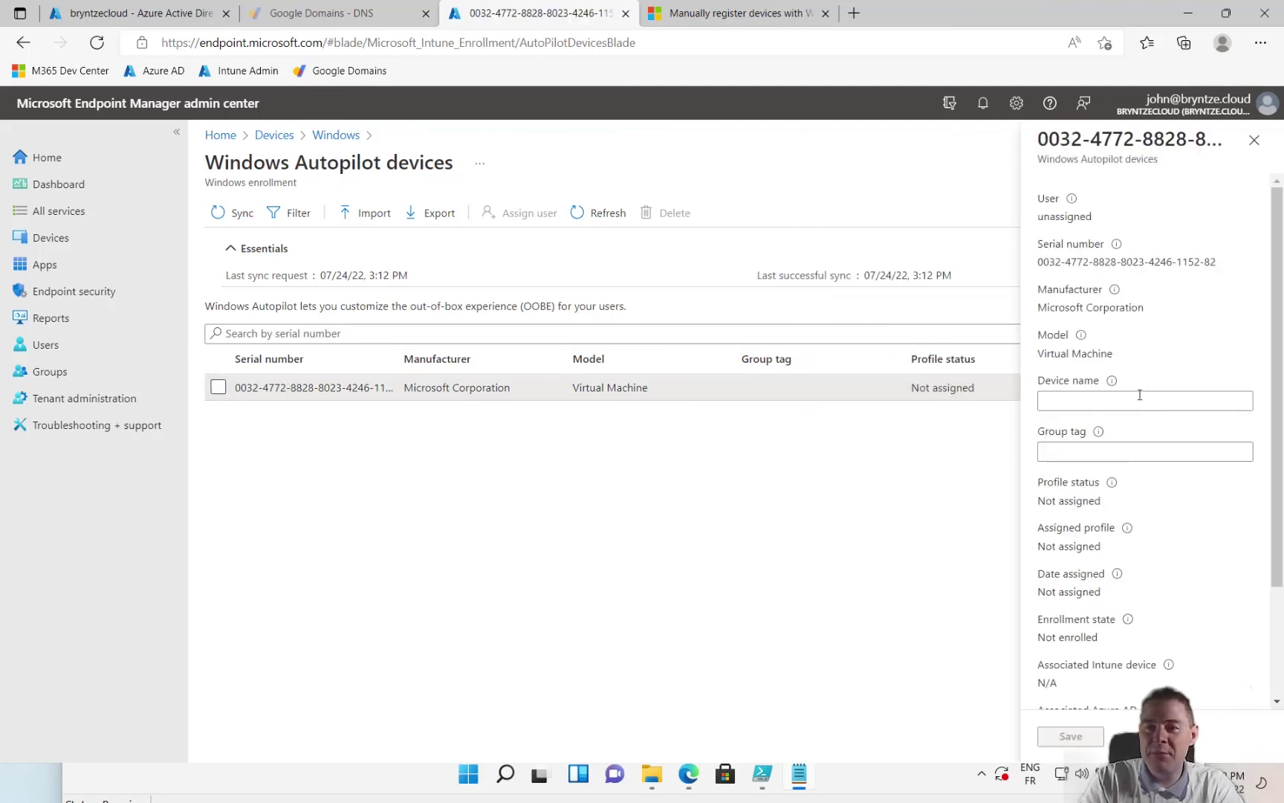
left_click(1086, 399)
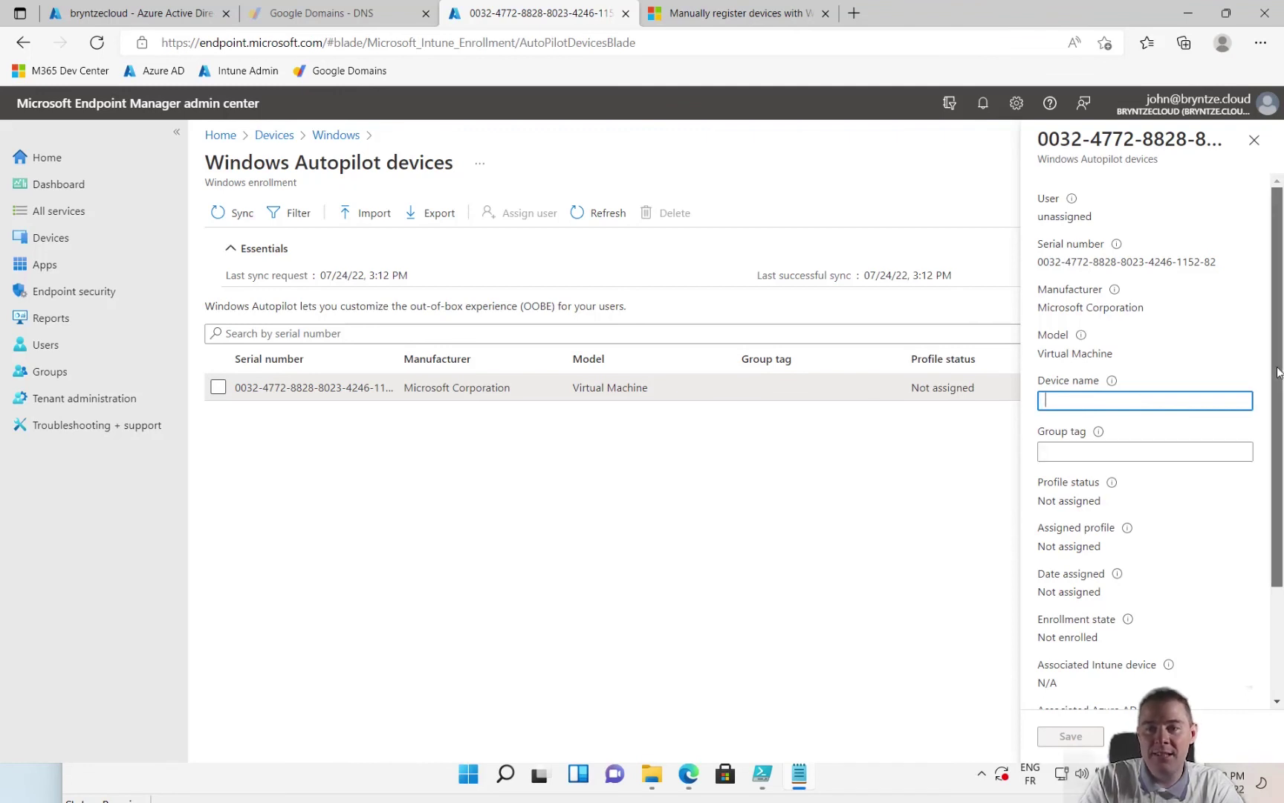
- Check that the device's profile status is Not assigned and its enrollment state is Not enrolled
scroll(1277, 371, "down", 2)
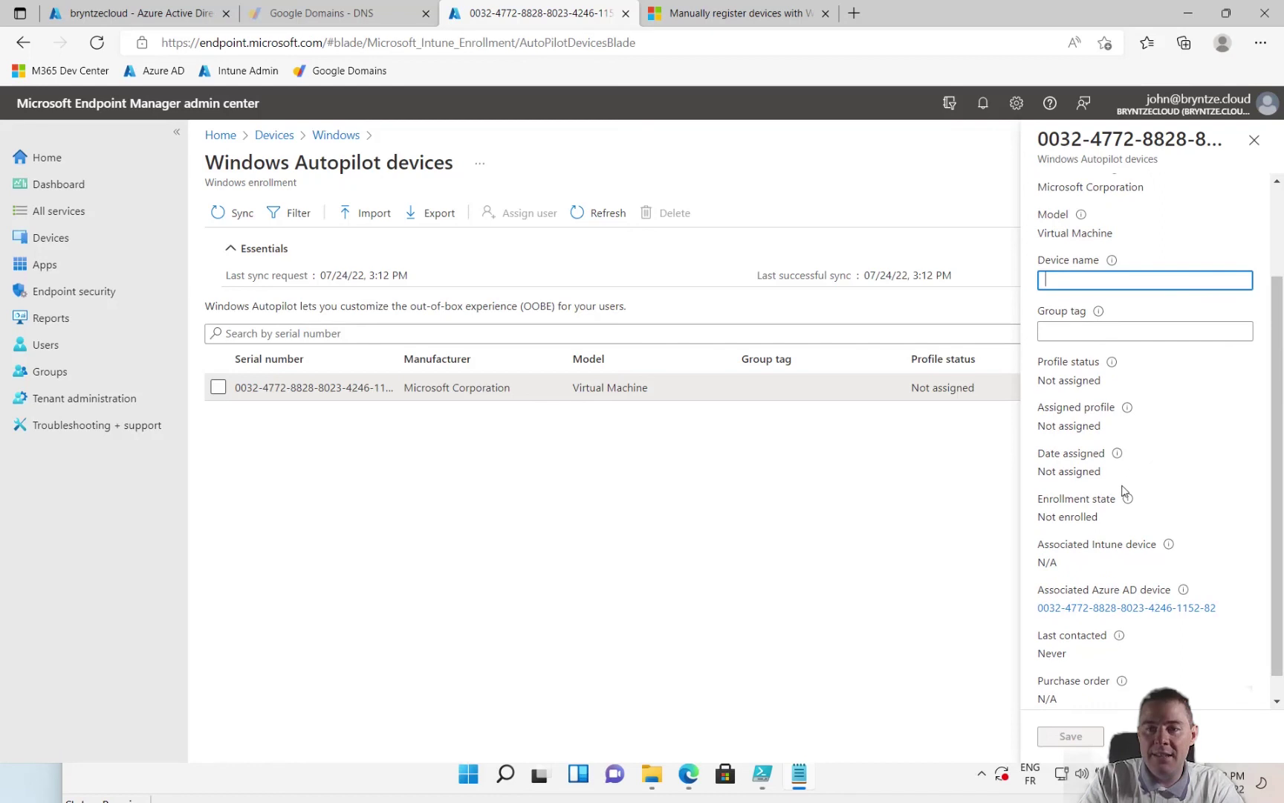
left_click_drag(1103, 523, 1033, 518)
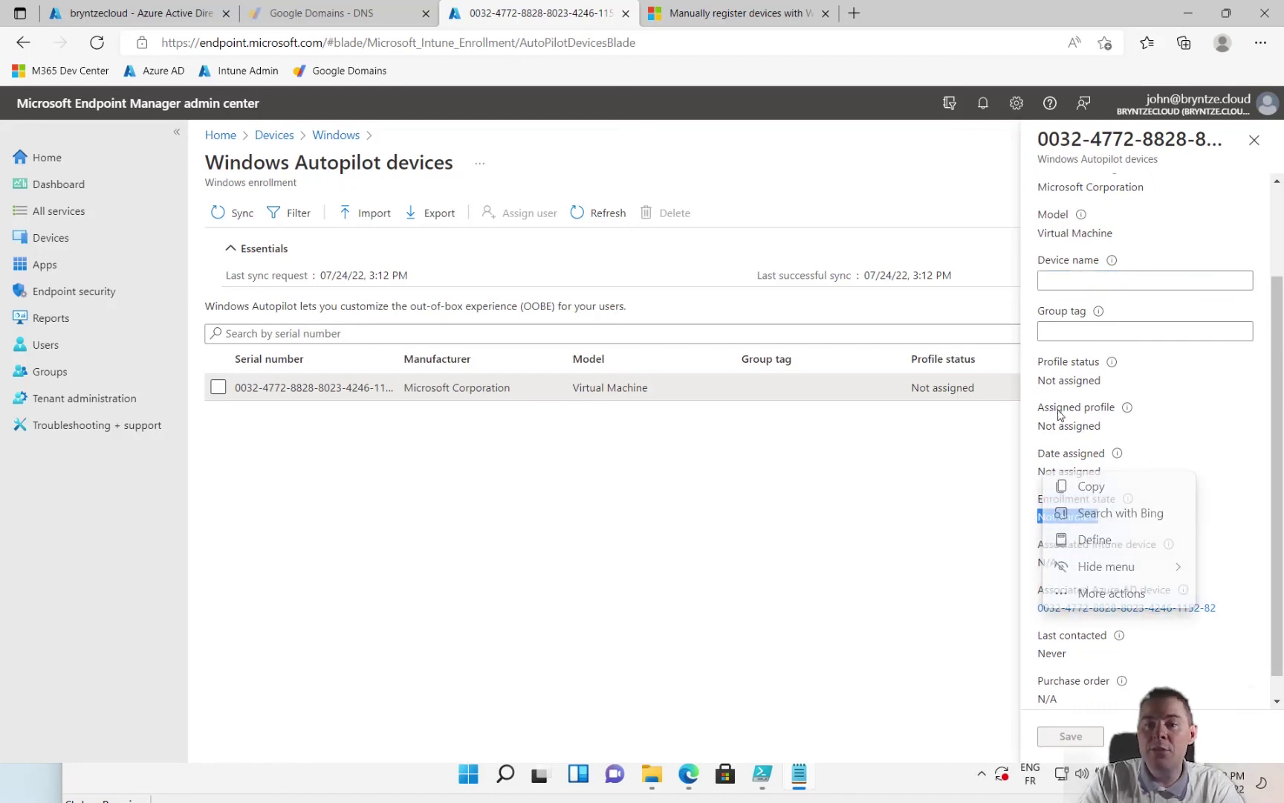
left_click(1096, 427)
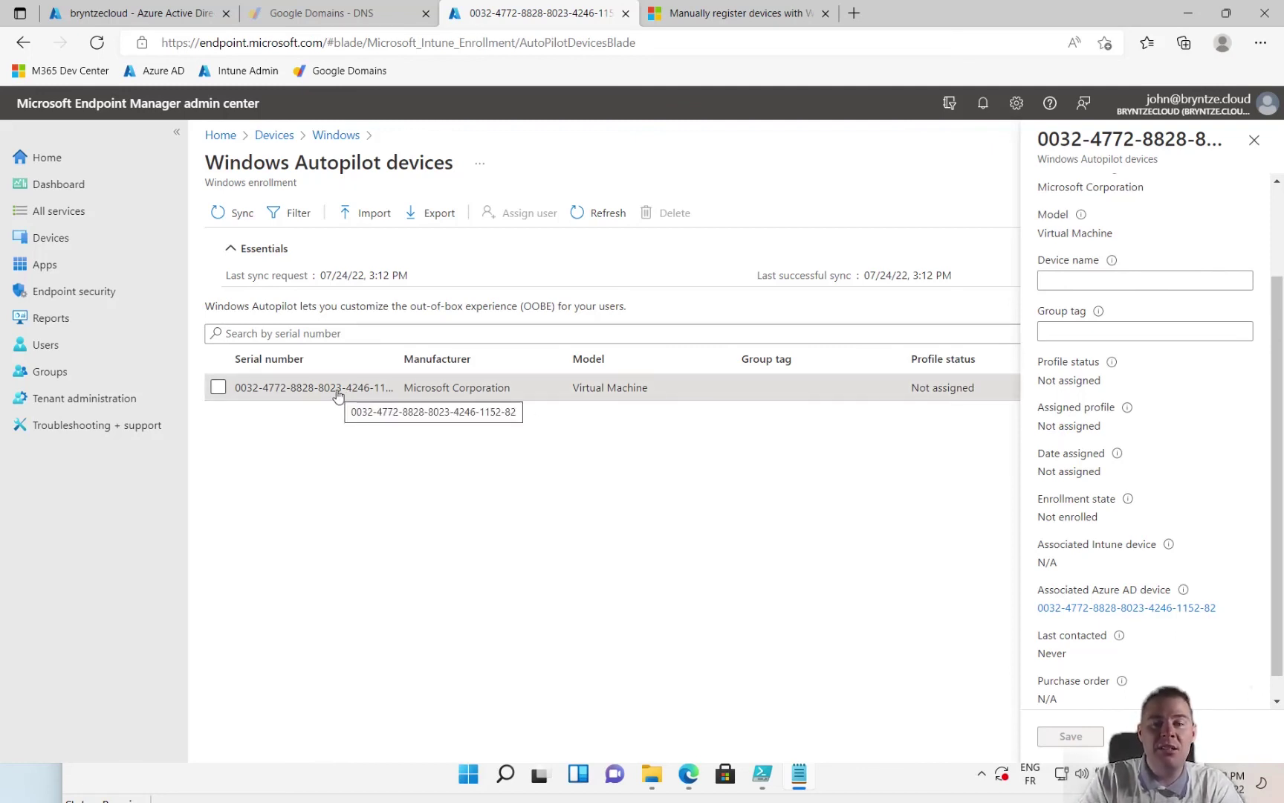
mouse_move(1127, 498)
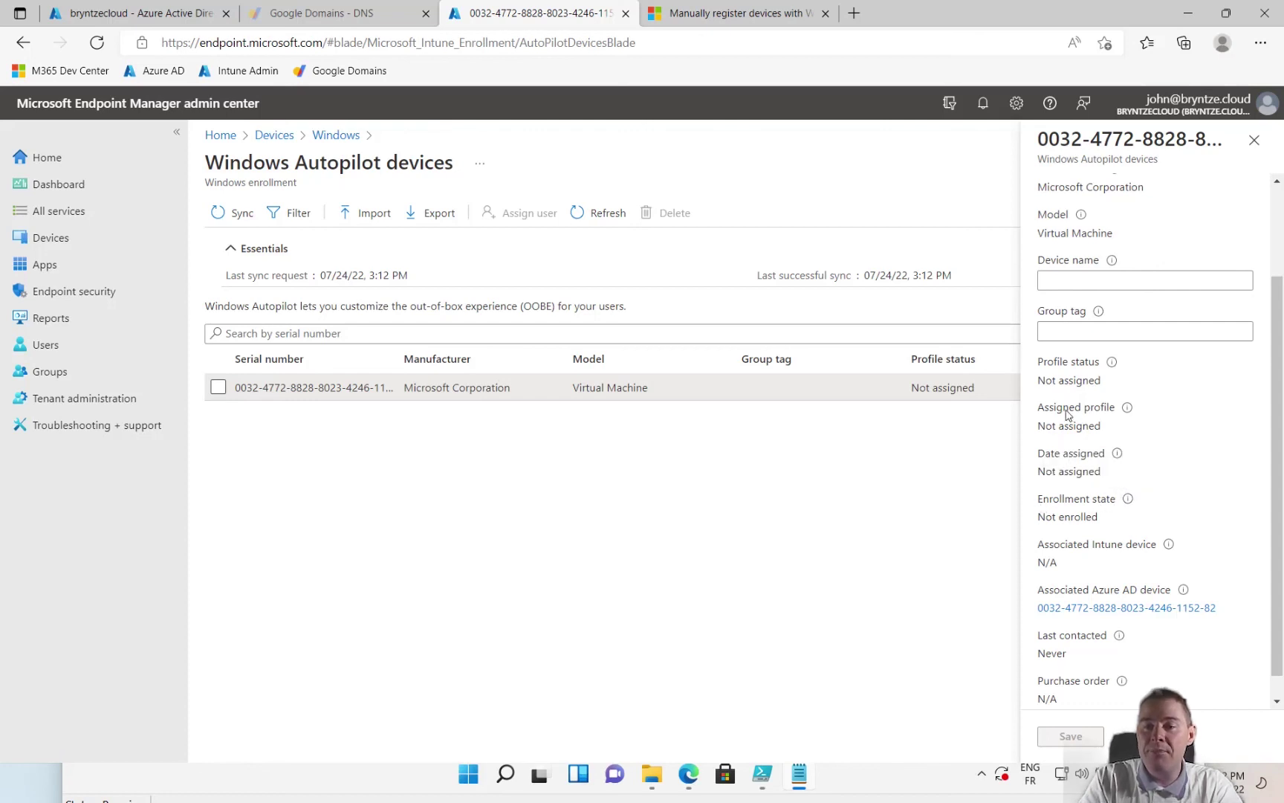
mouse_move(1114, 413)
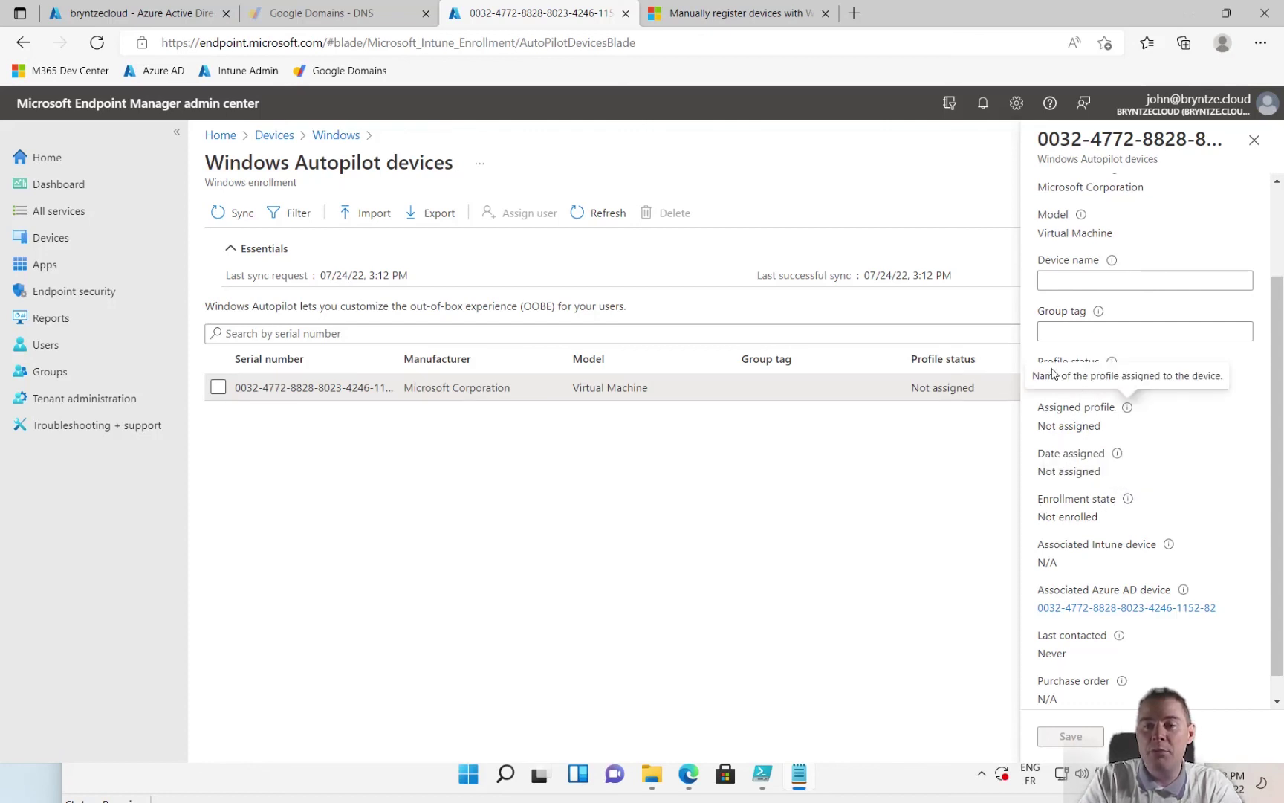
mouse_move(1120, 453)
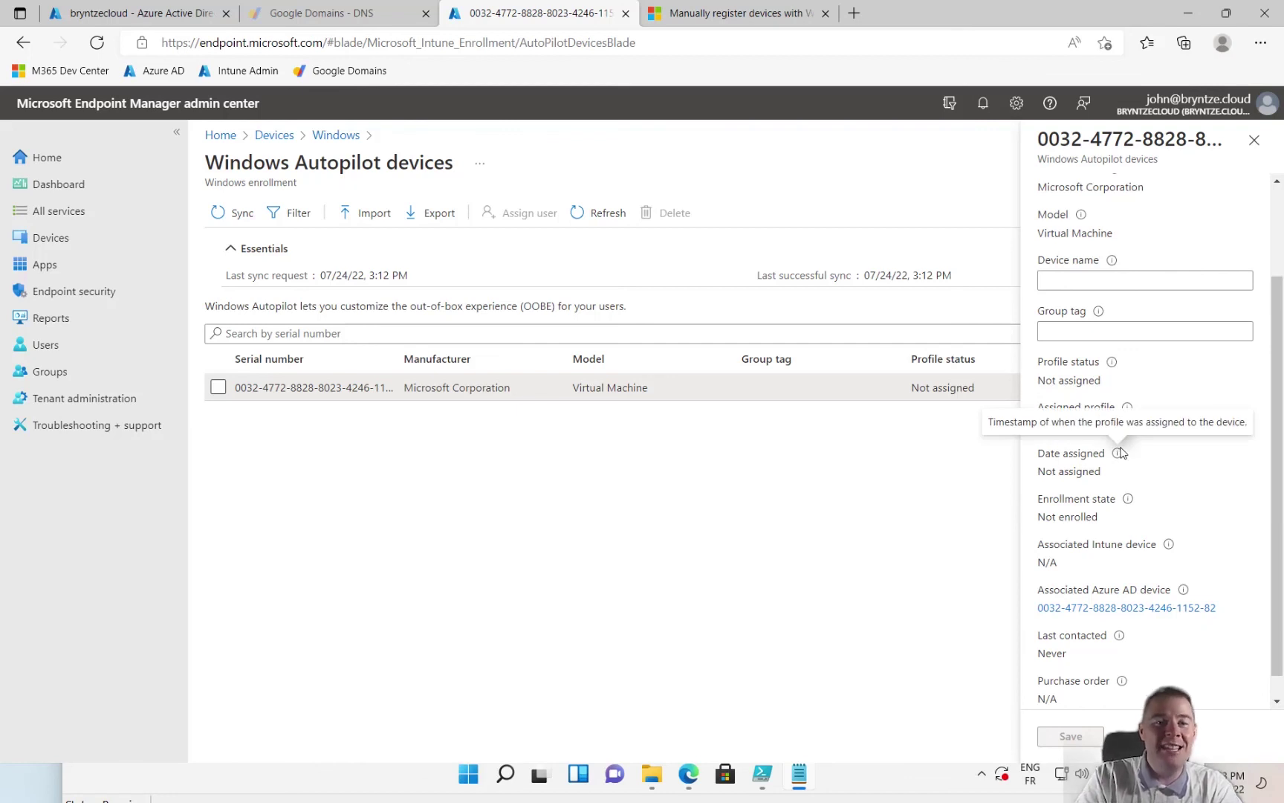